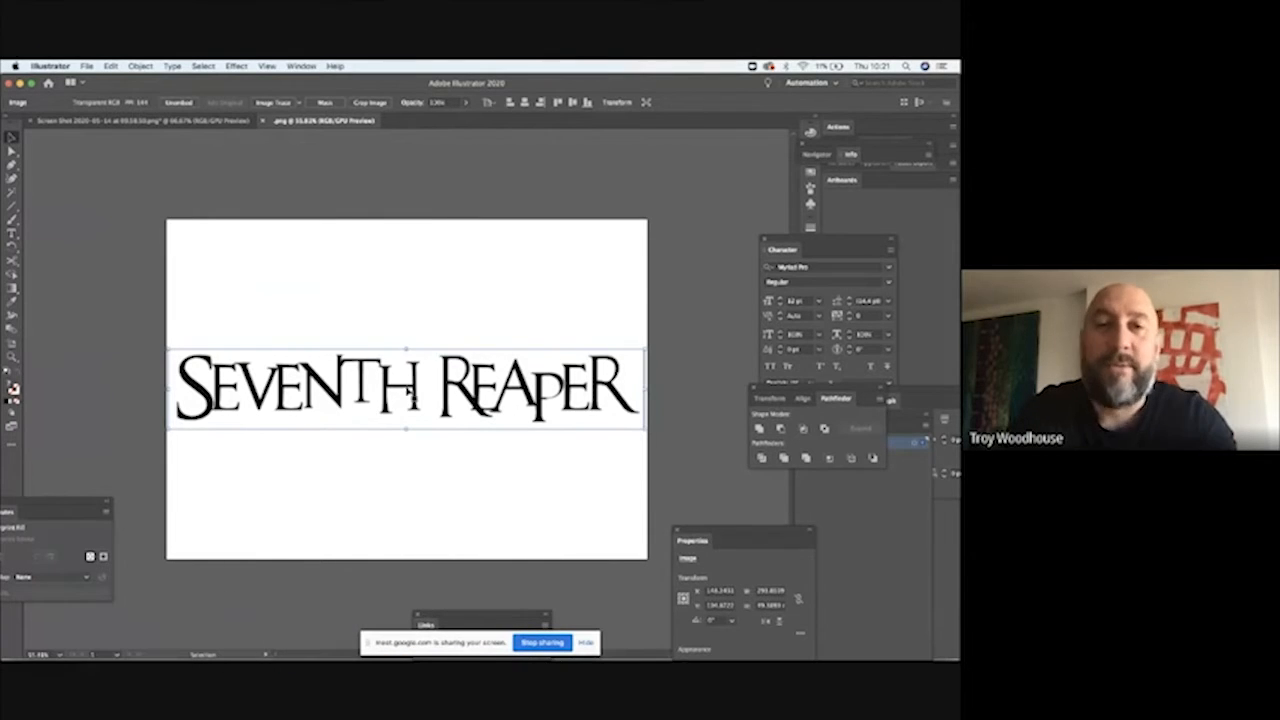
Step: Convert the SEVENTH REAPER logo image to a traced object using Image Trace with the default preset
left_click(12, 357)
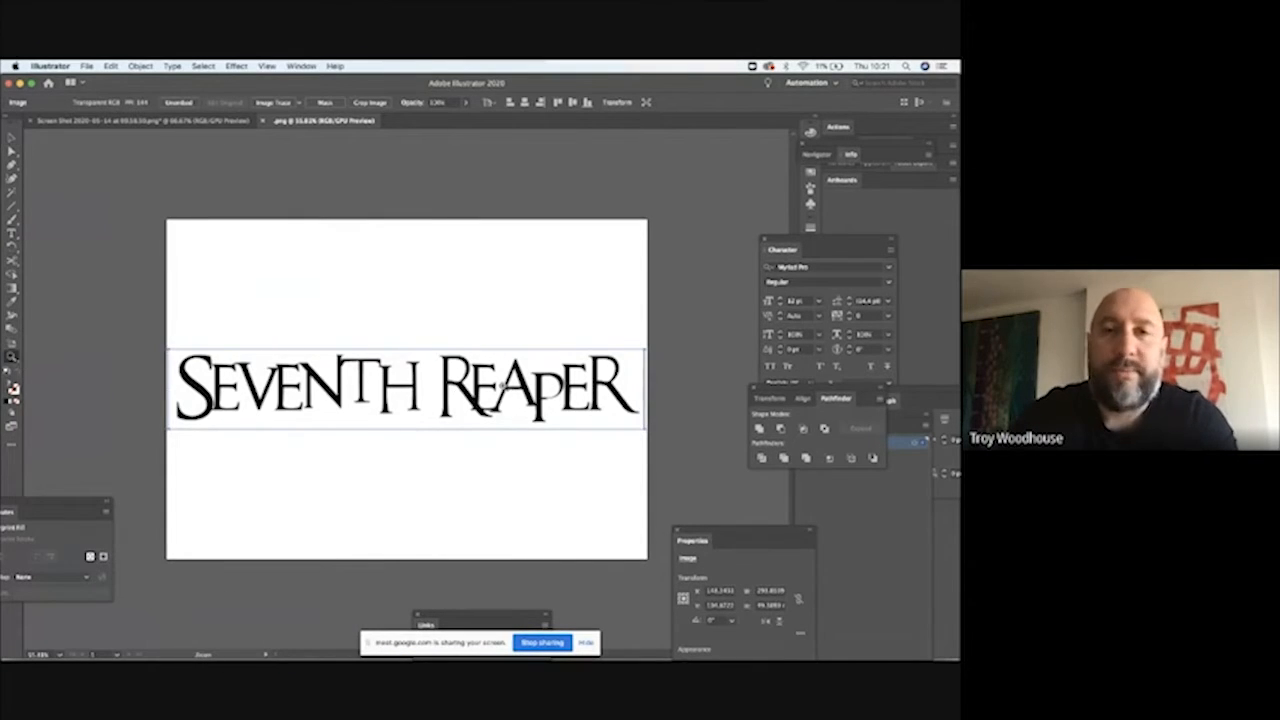
left_click_drag(505, 387, 631, 486)
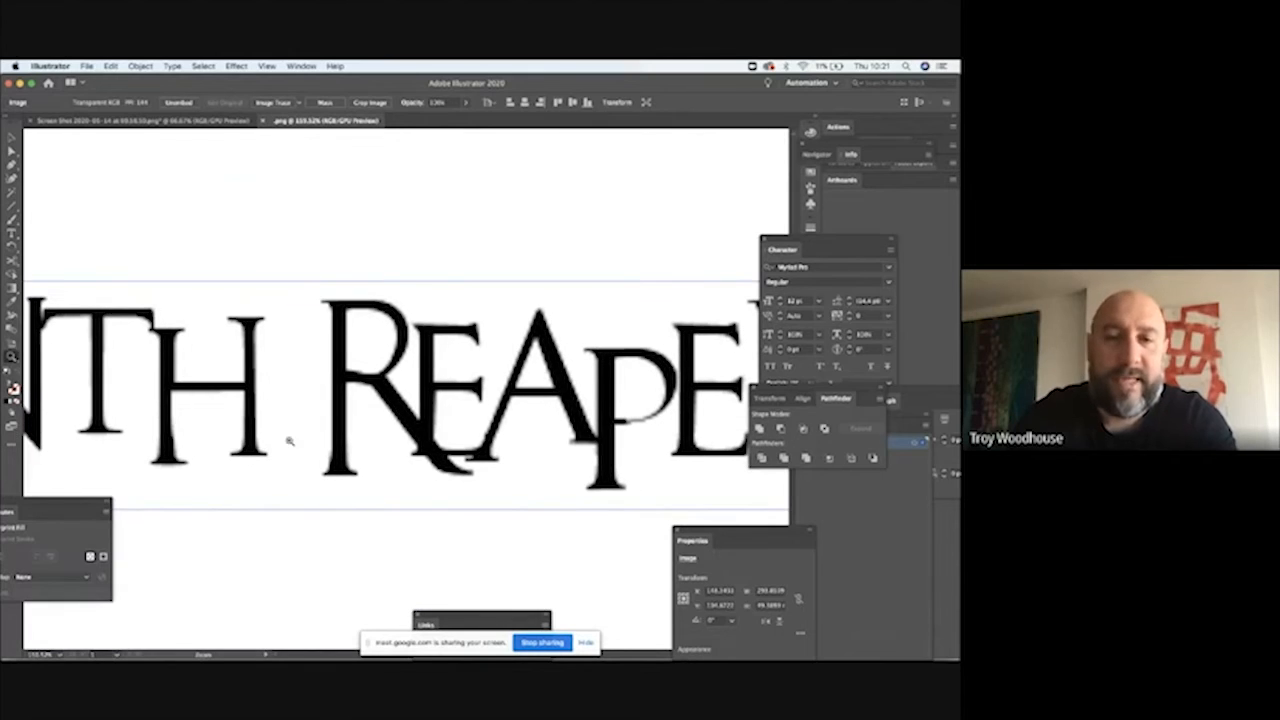
key("super+0")
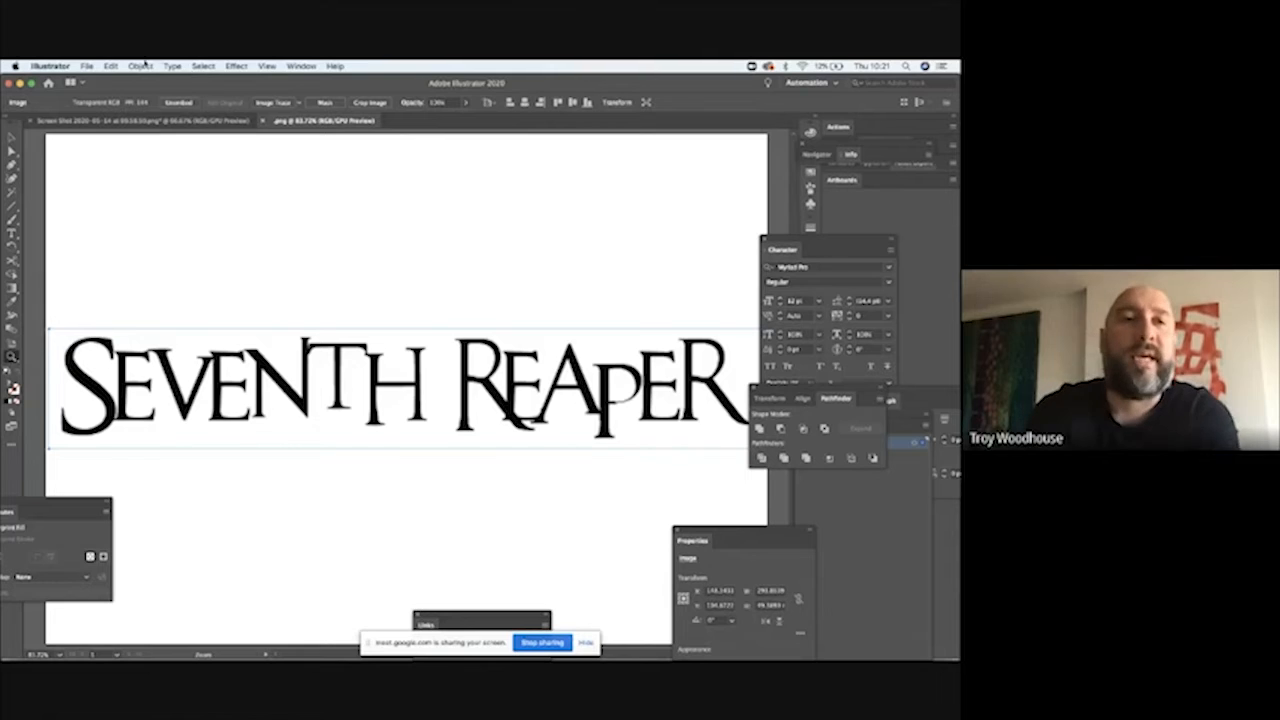
key("v")
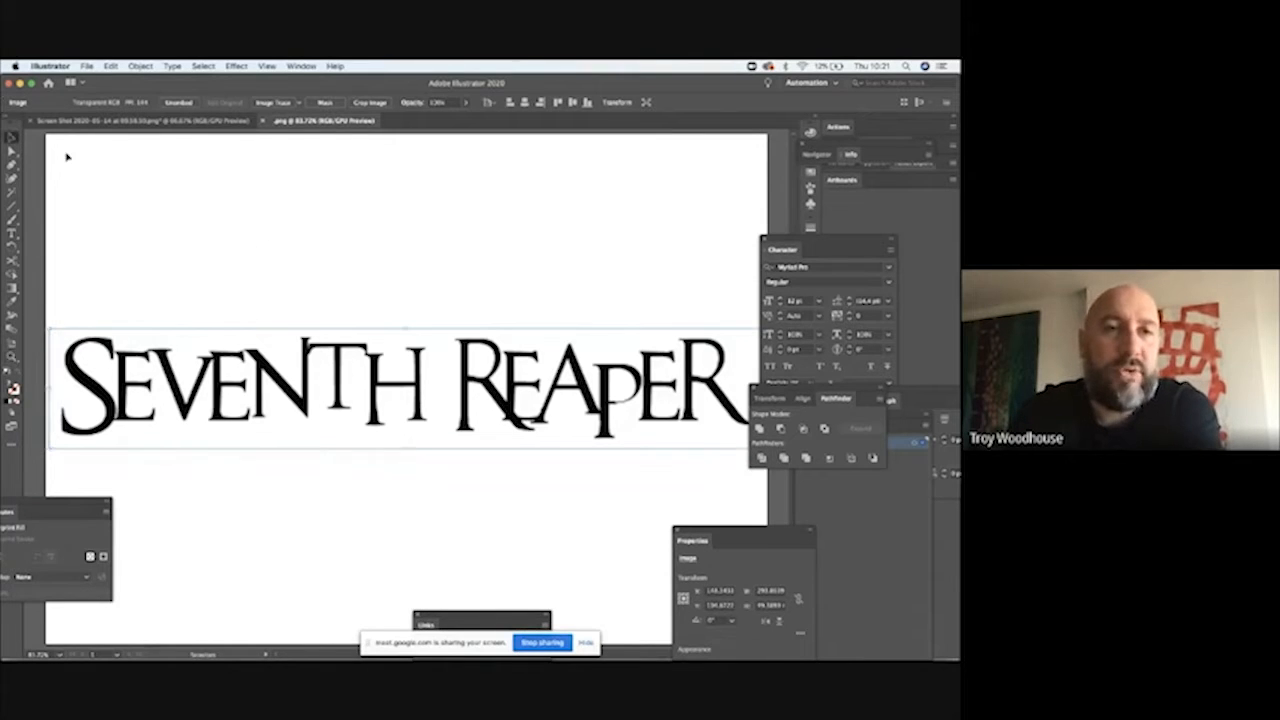
left_click(67, 157)
left_click(150, 363)
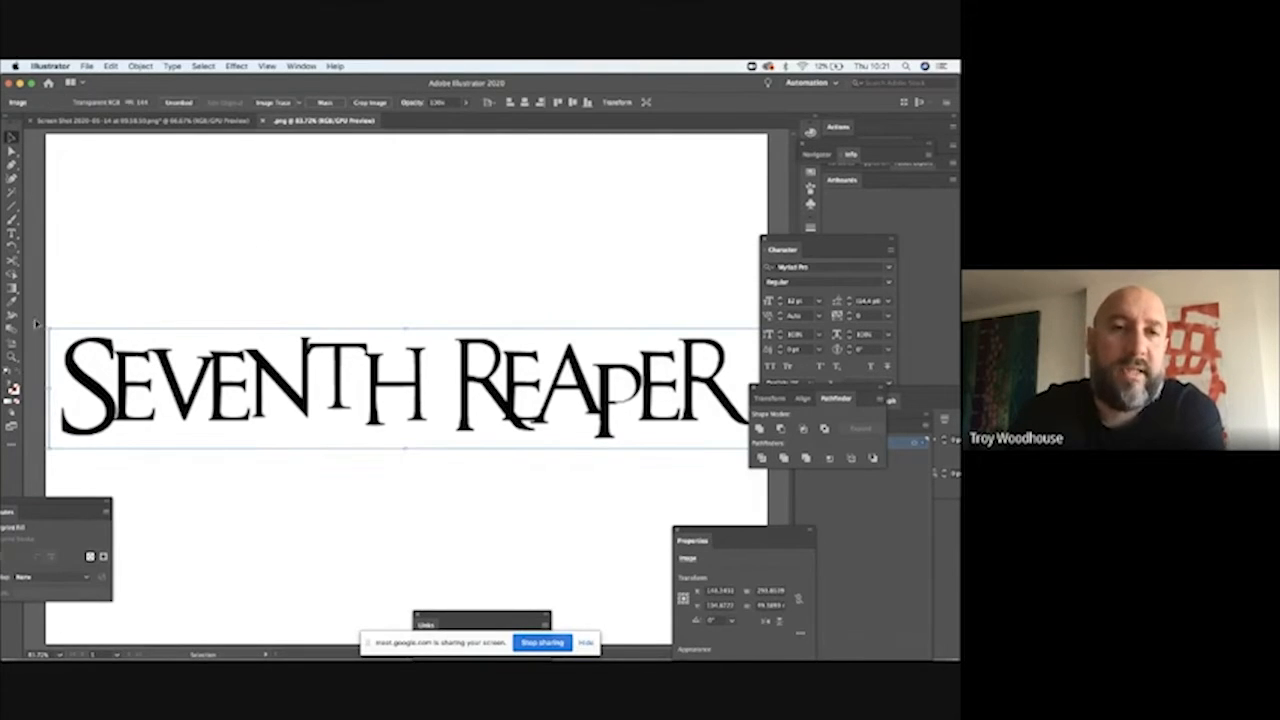
left_click(141, 66)
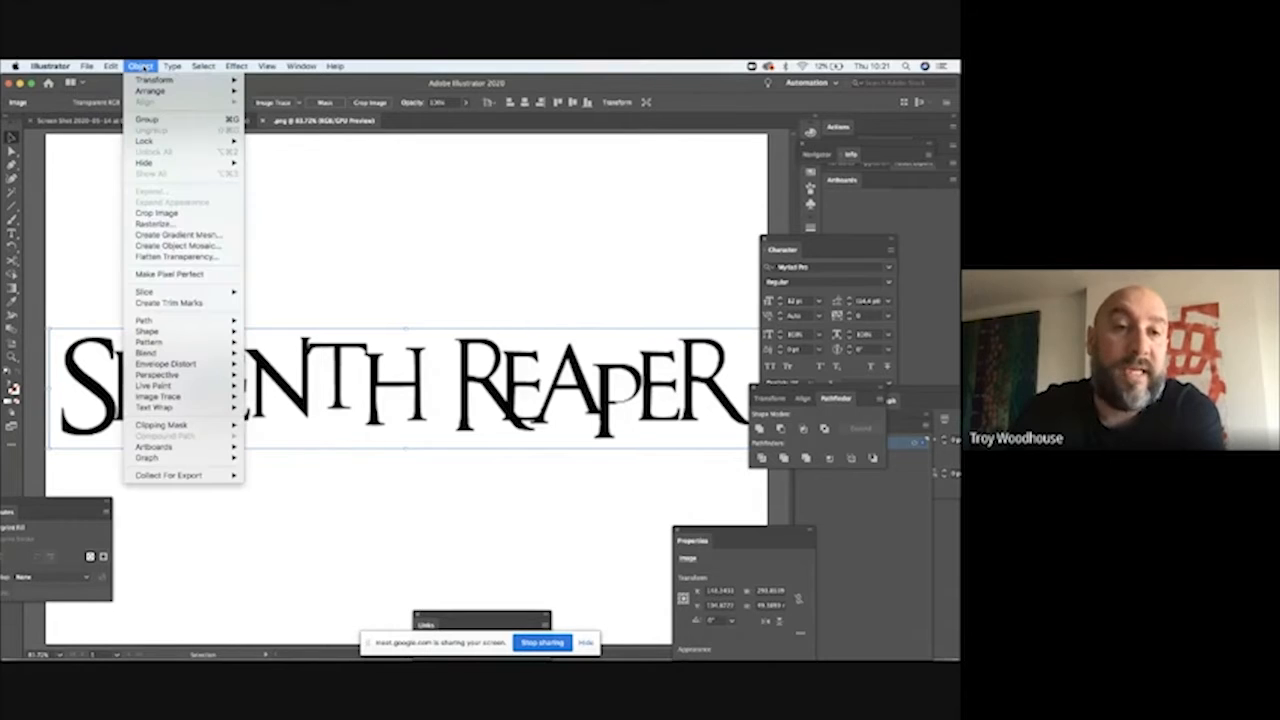
mouse_move(181, 397)
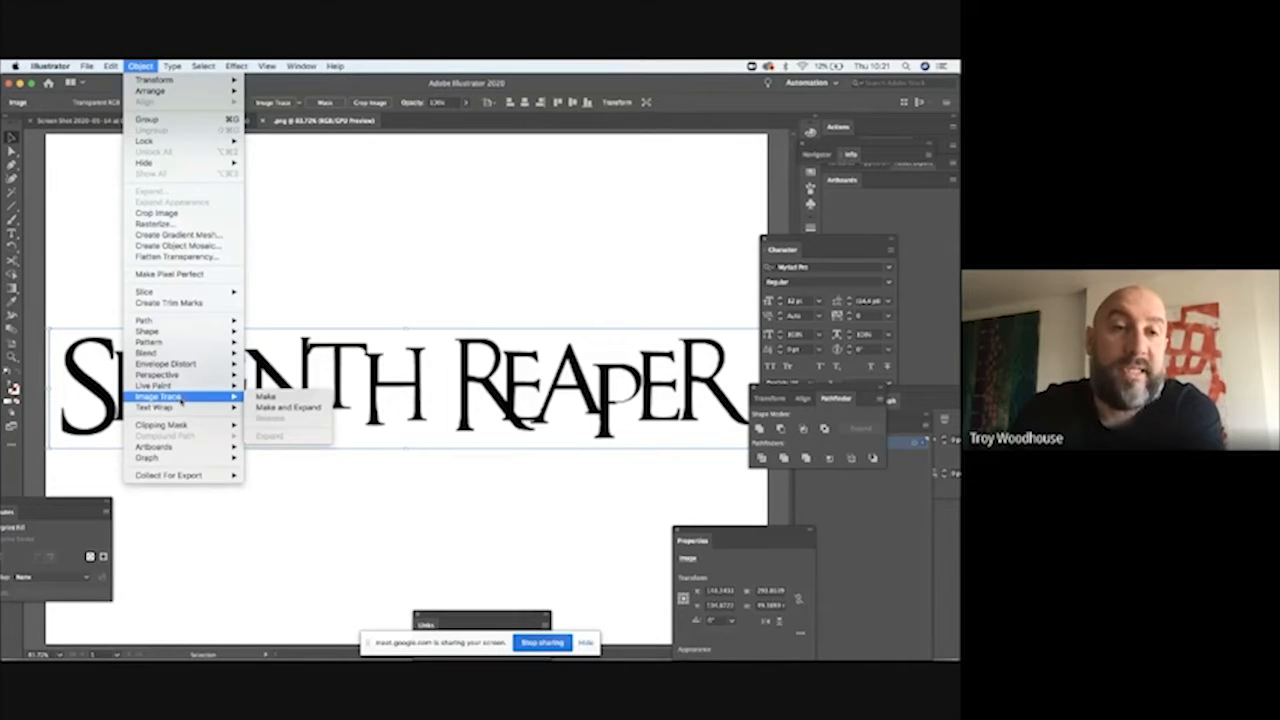
left_click(258, 398)
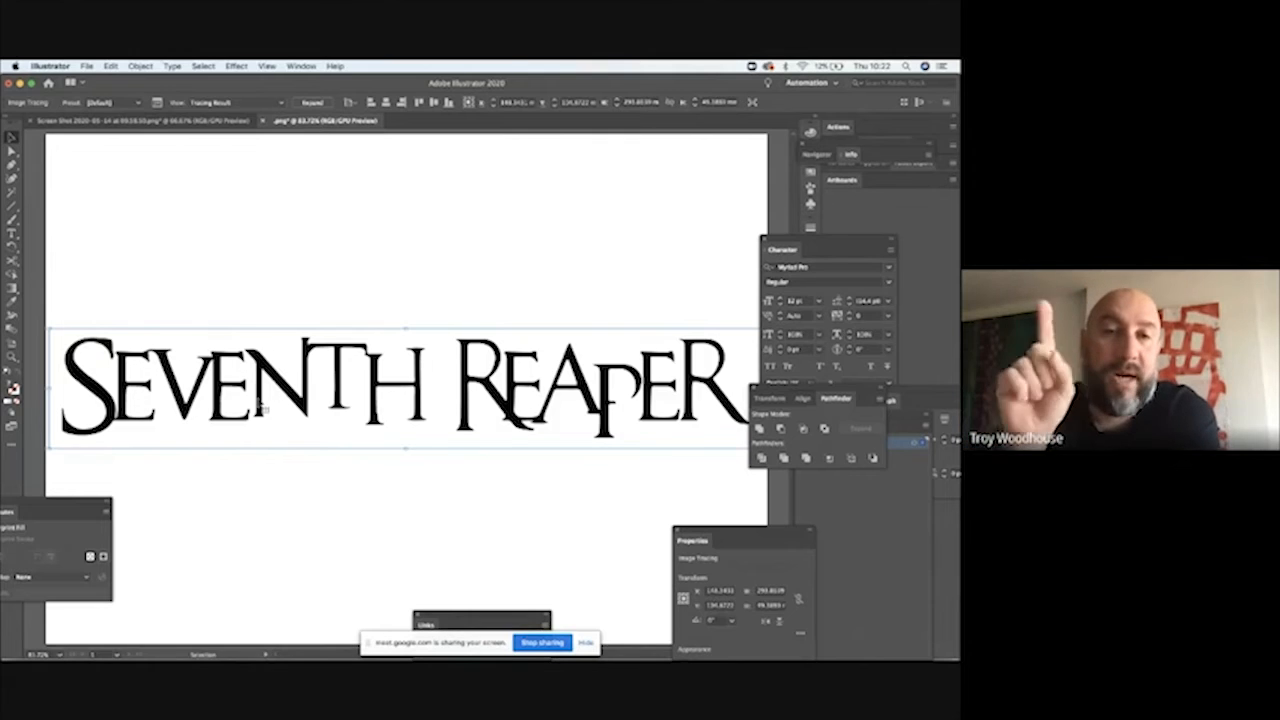
Step: Inspect the traced logo in Outline view and return to the normal preview
left_click(357, 261)
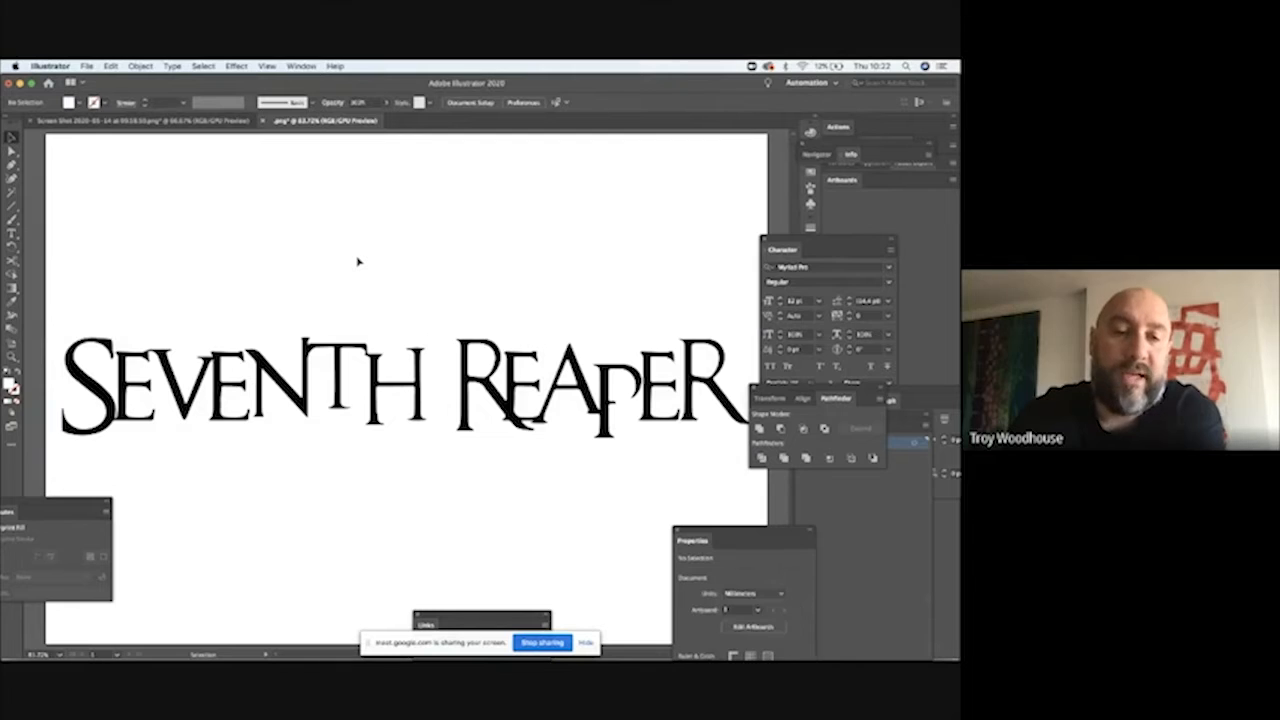
key("a")
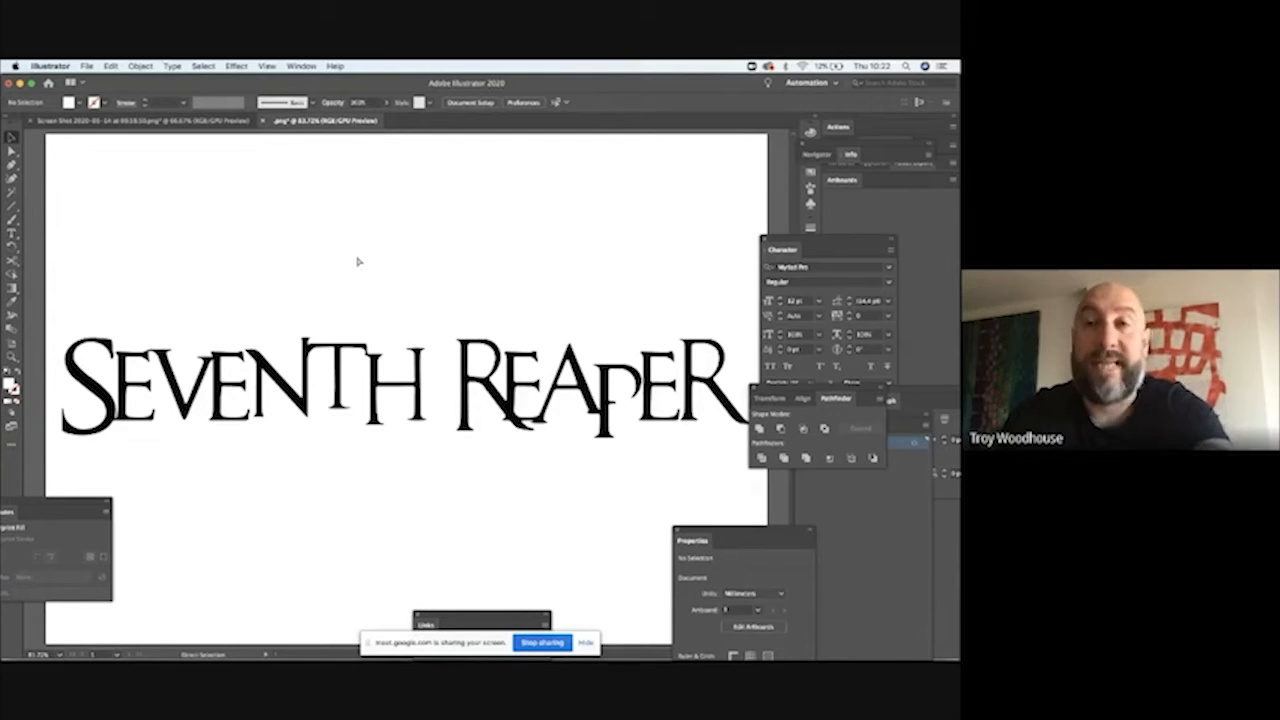
key("super+y")
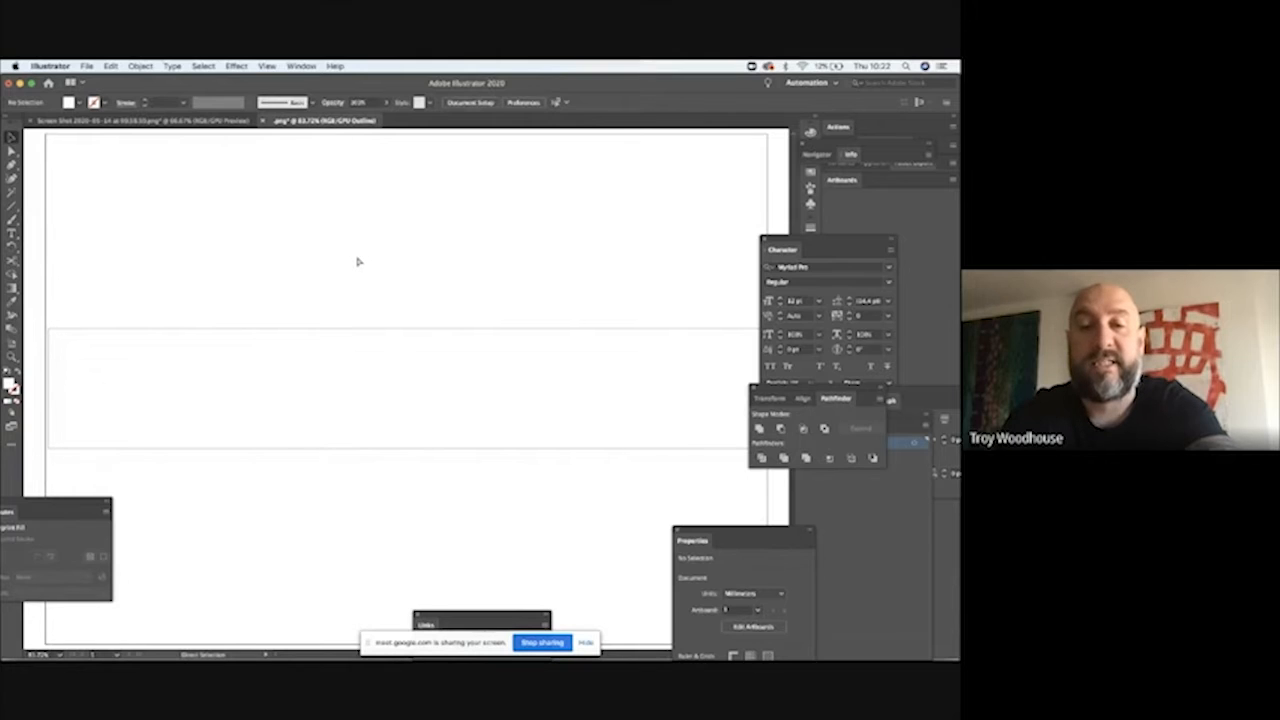
key("super+y")
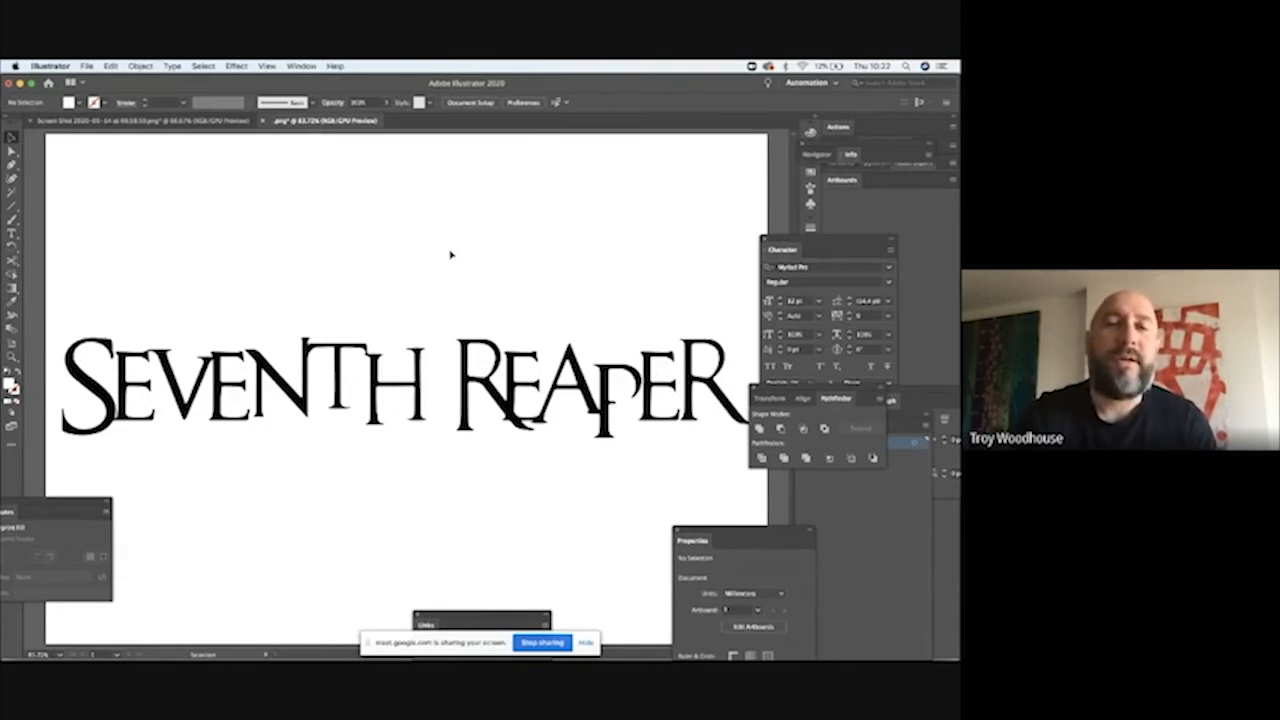
Step: Expand the traced logo into editable paths with both Object and Fill included
left_click(305, 343)
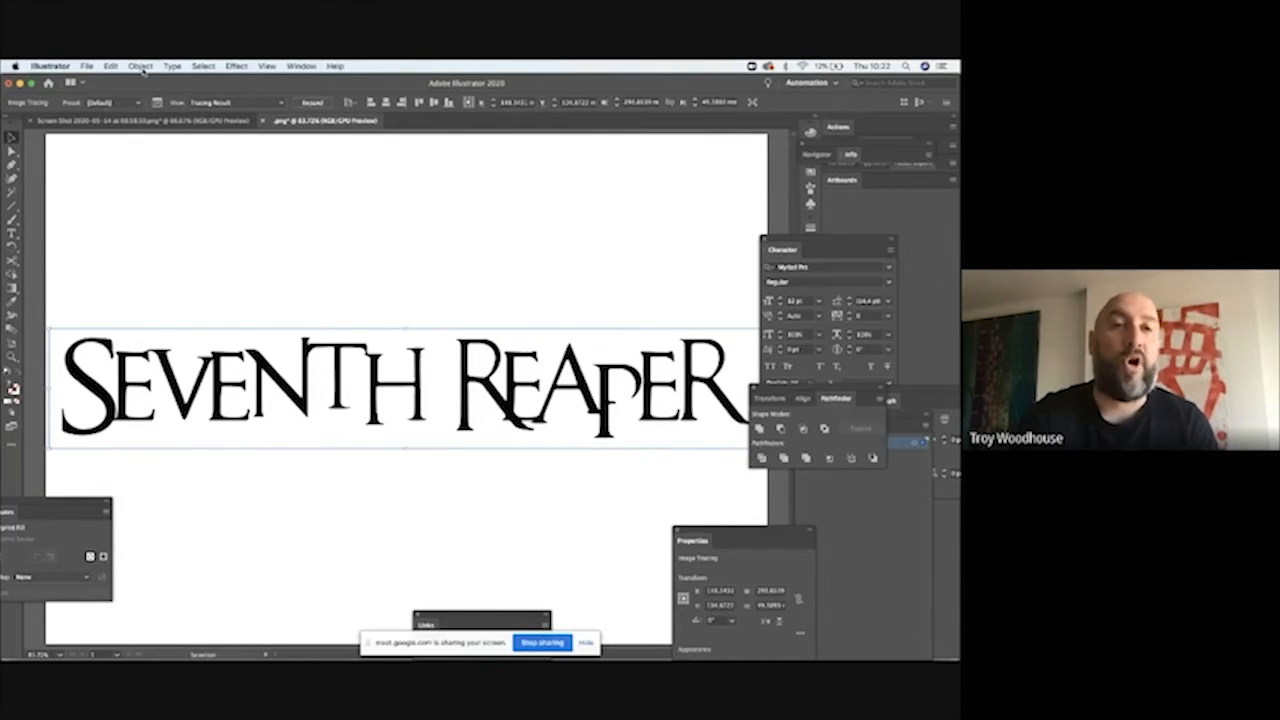
left_click(141, 66)
left_click(166, 193)
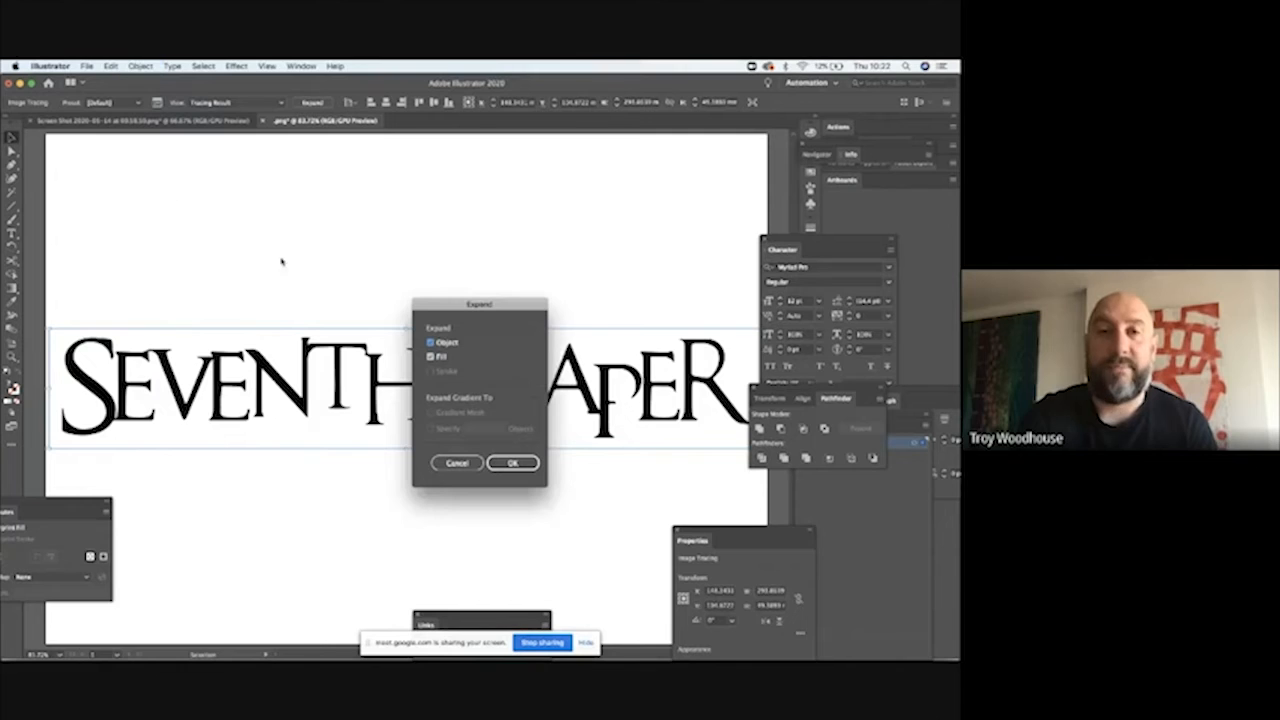
left_click(514, 464)
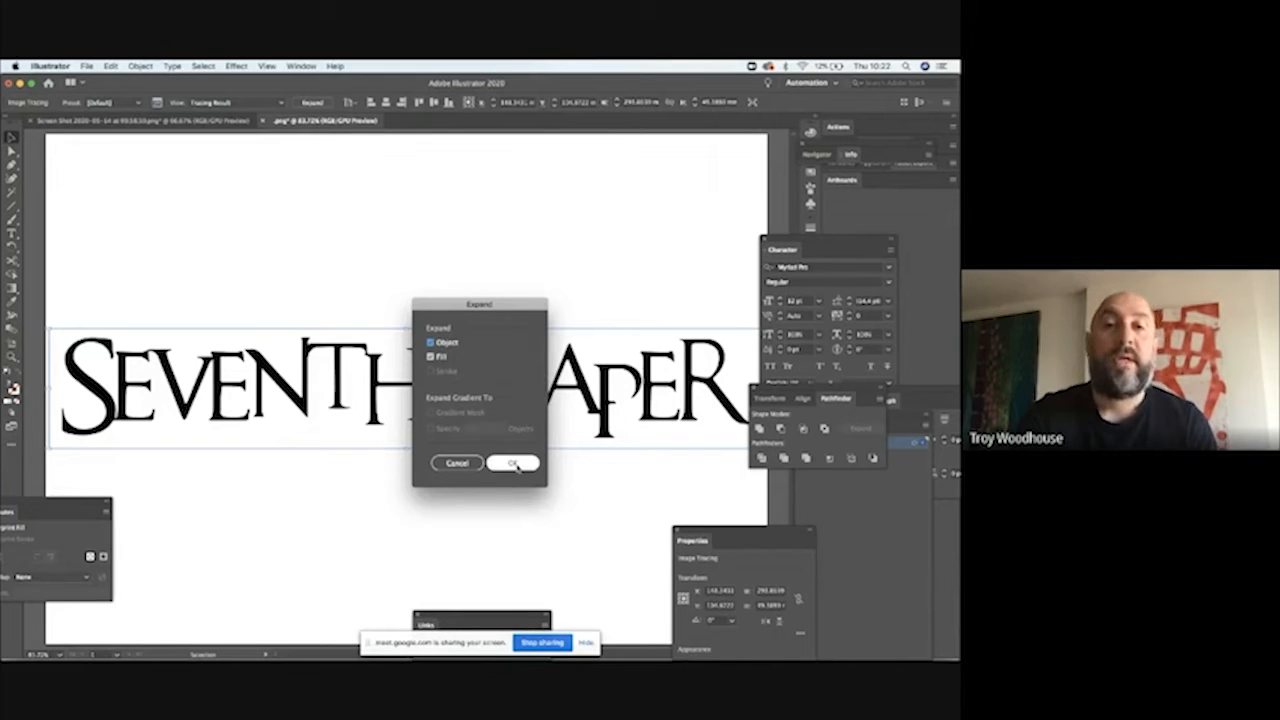
left_click(514, 464)
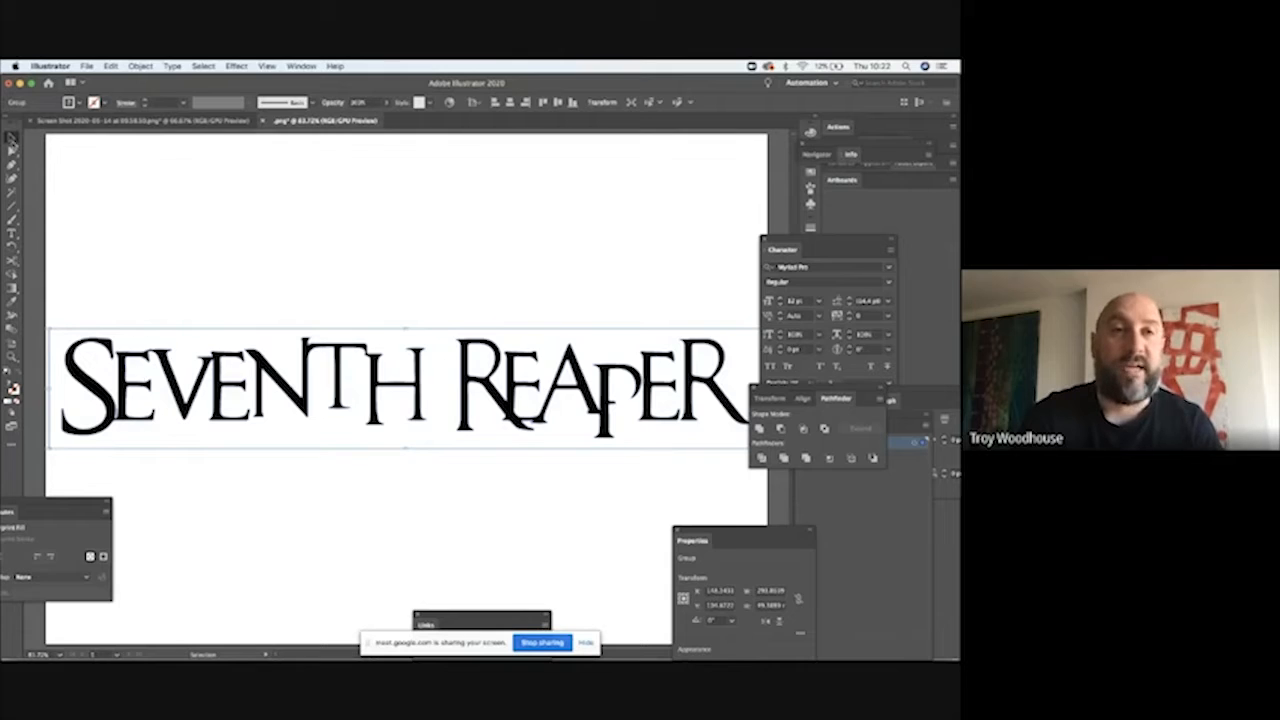
Step: Deselect the expanded logo and examine its letter paths in Outline view before restoring the preview
left_click(154, 197)
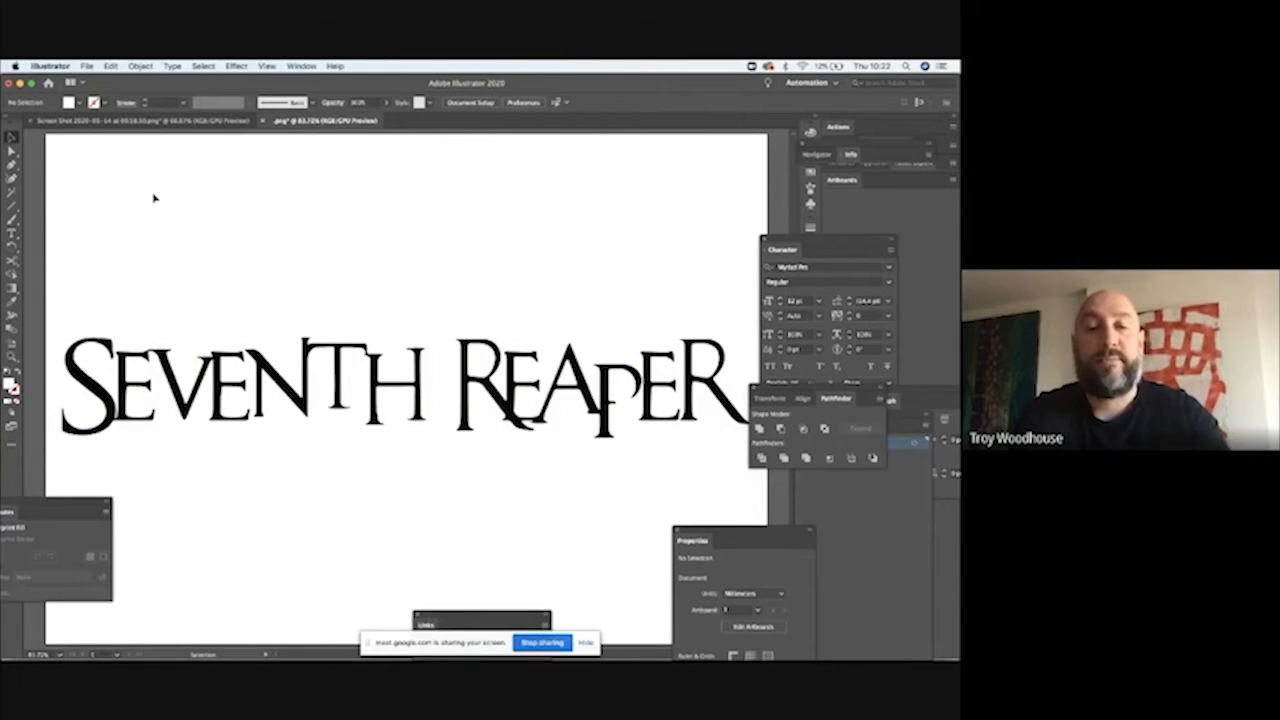
key("a")
key("super+y")
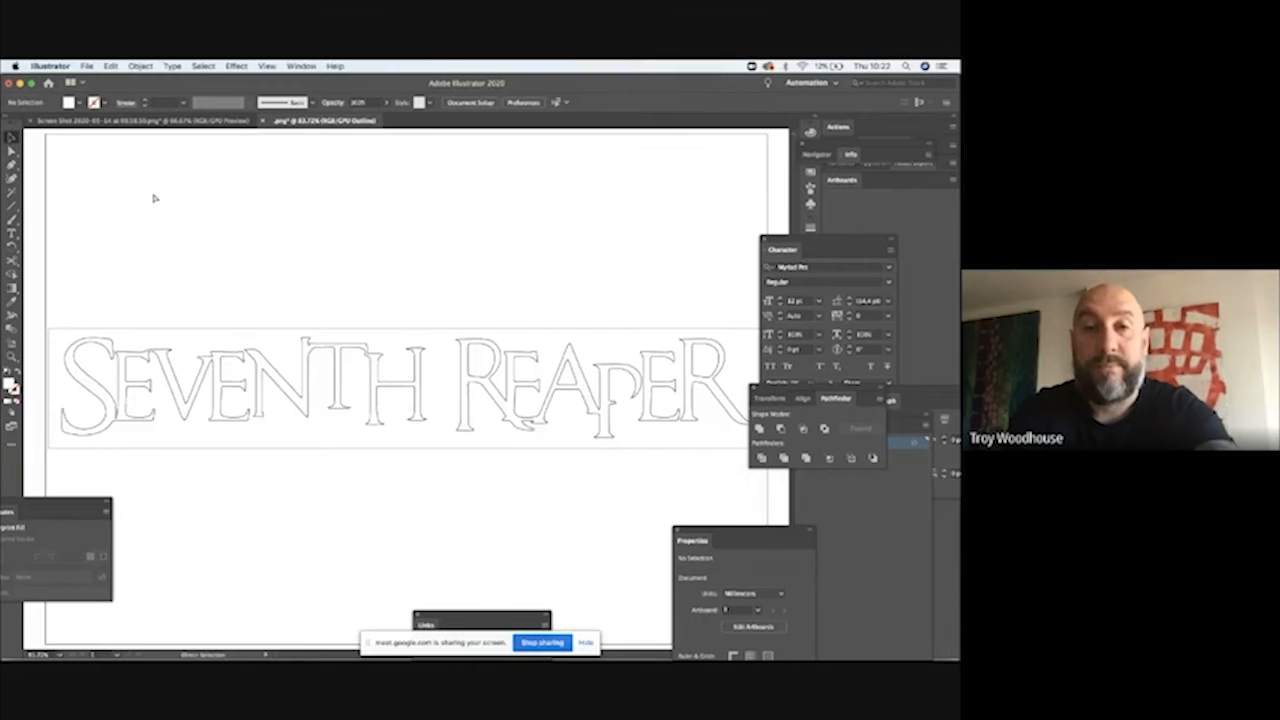
key("super+y")
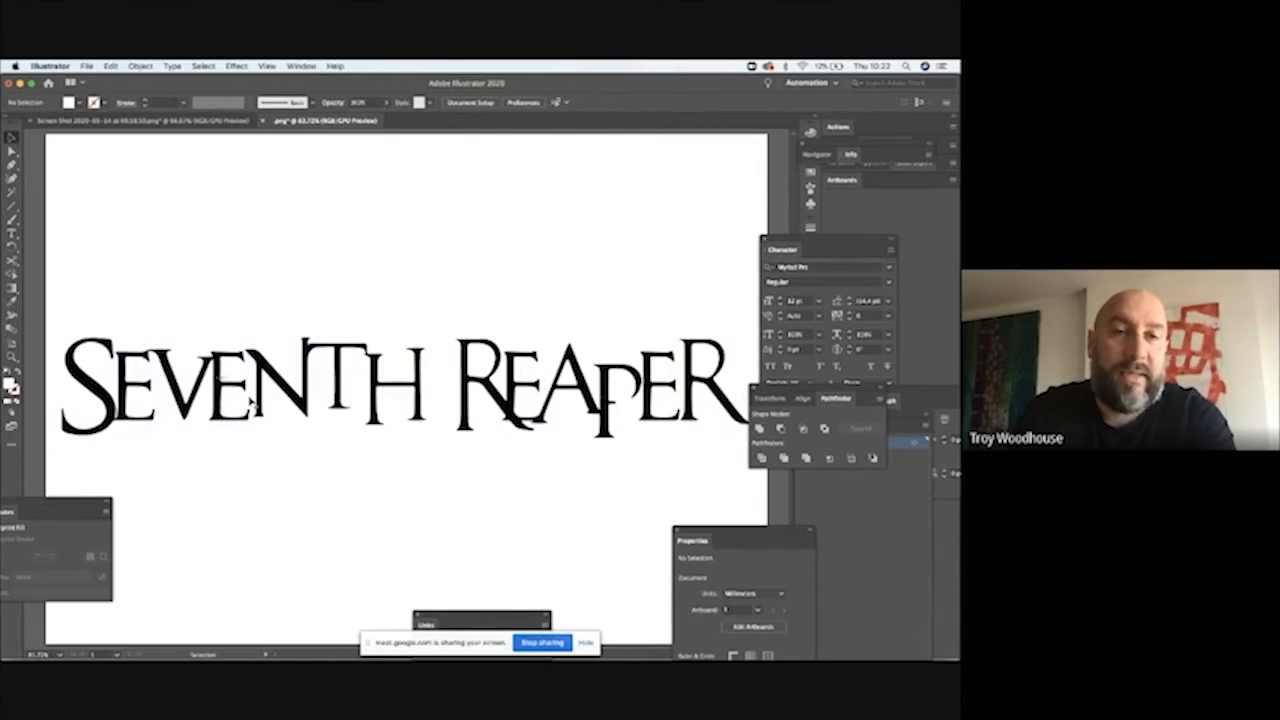
Step: Select all the black lettering with the Magic Wand and cut it from the artboard
left_click(12, 193)
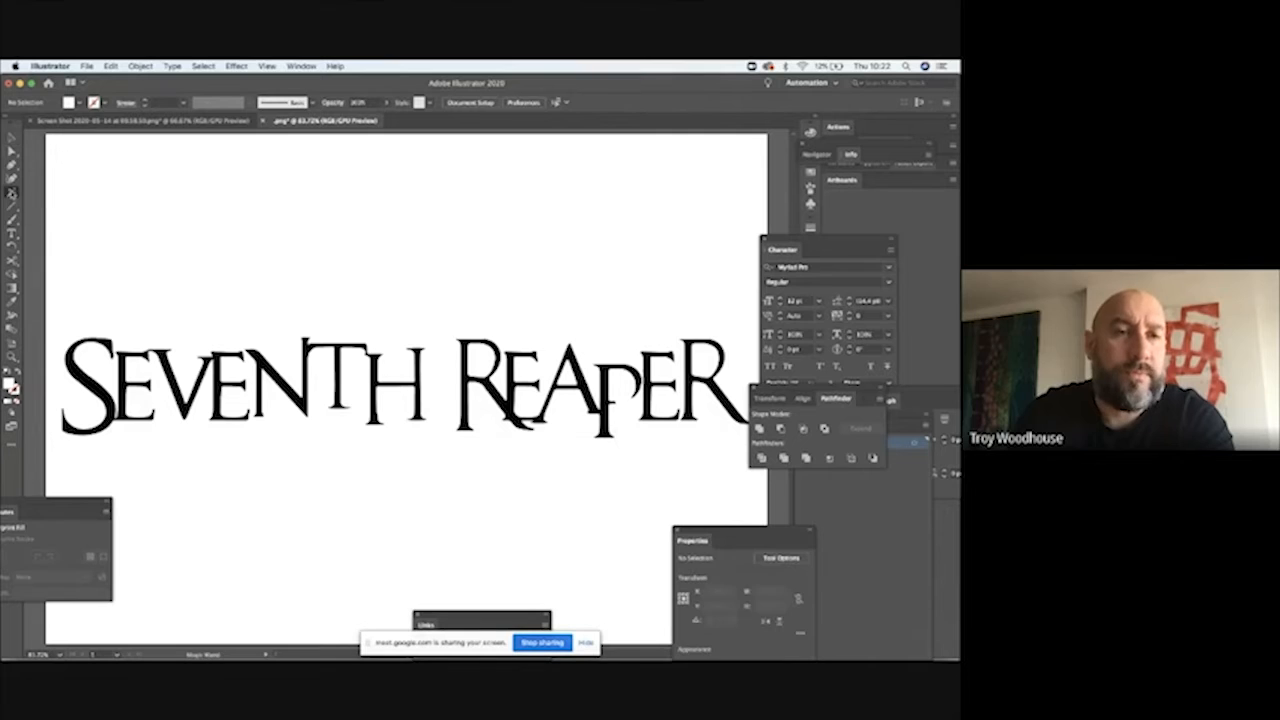
left_click(90, 386)
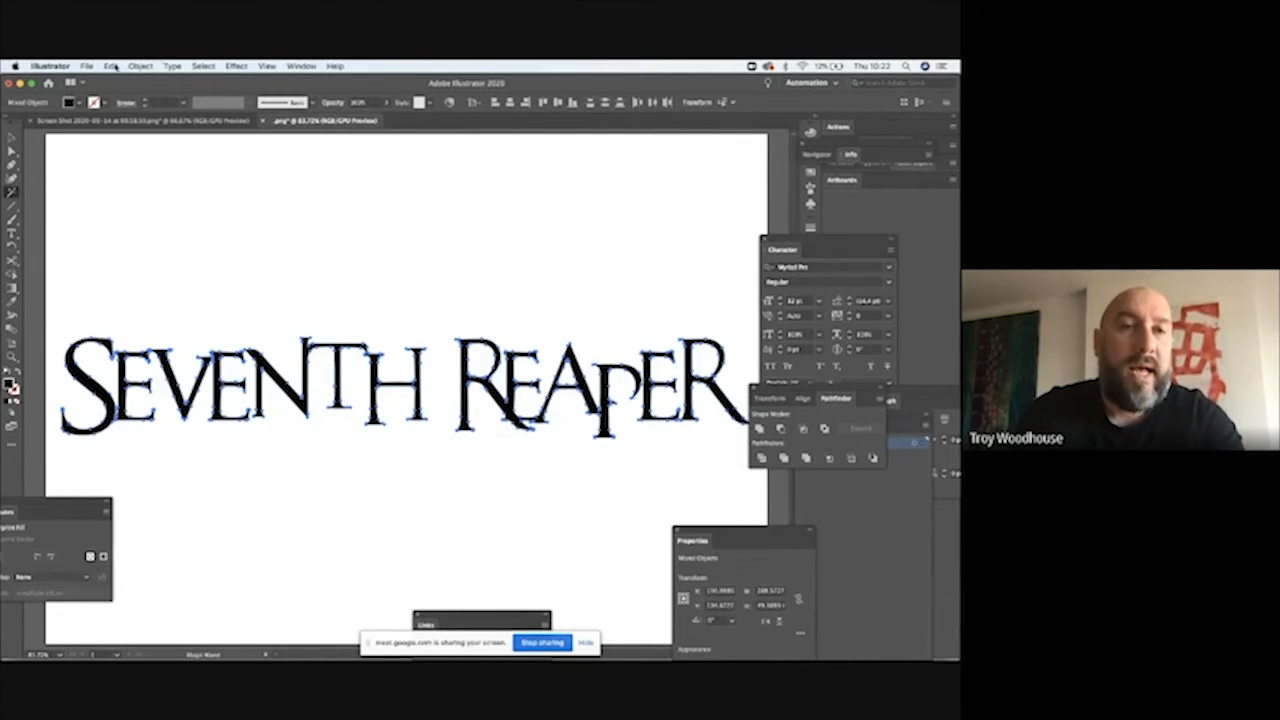
left_click(115, 67)
left_click(123, 107)
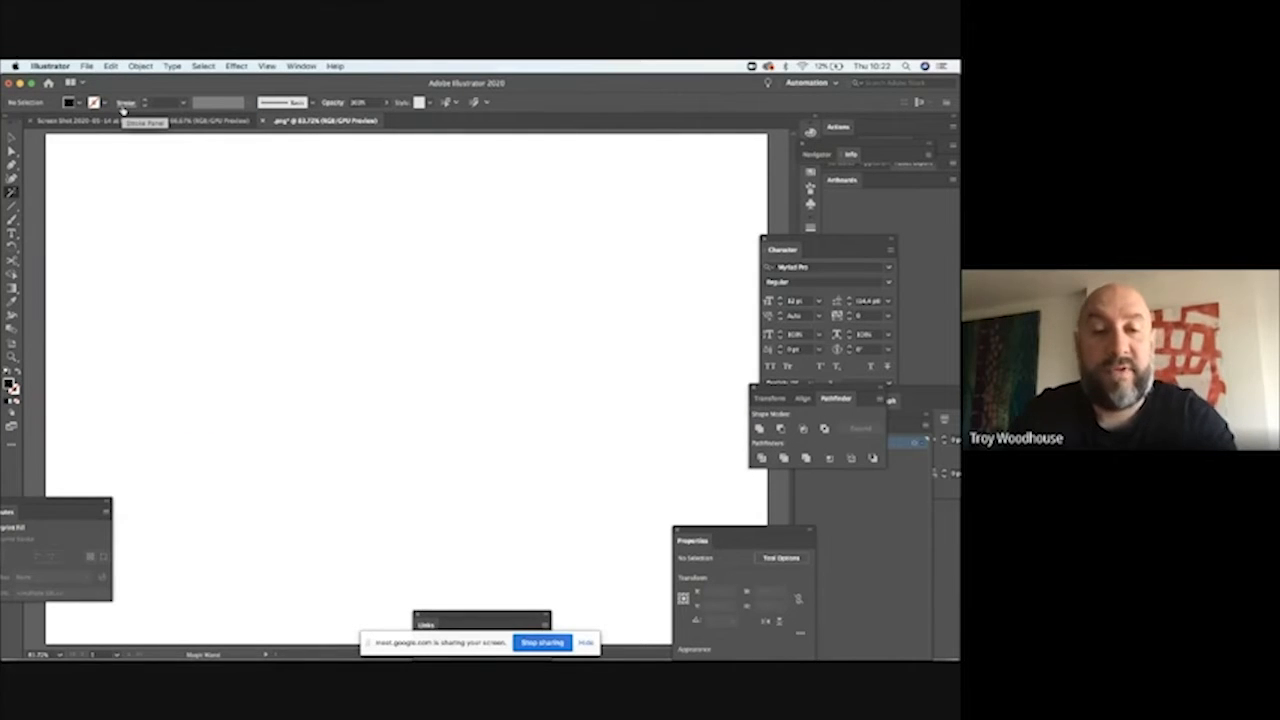
Step: Delete the leftover white trace shapes and paste the cut black lettering back onto the empty artboard
key("super+y")
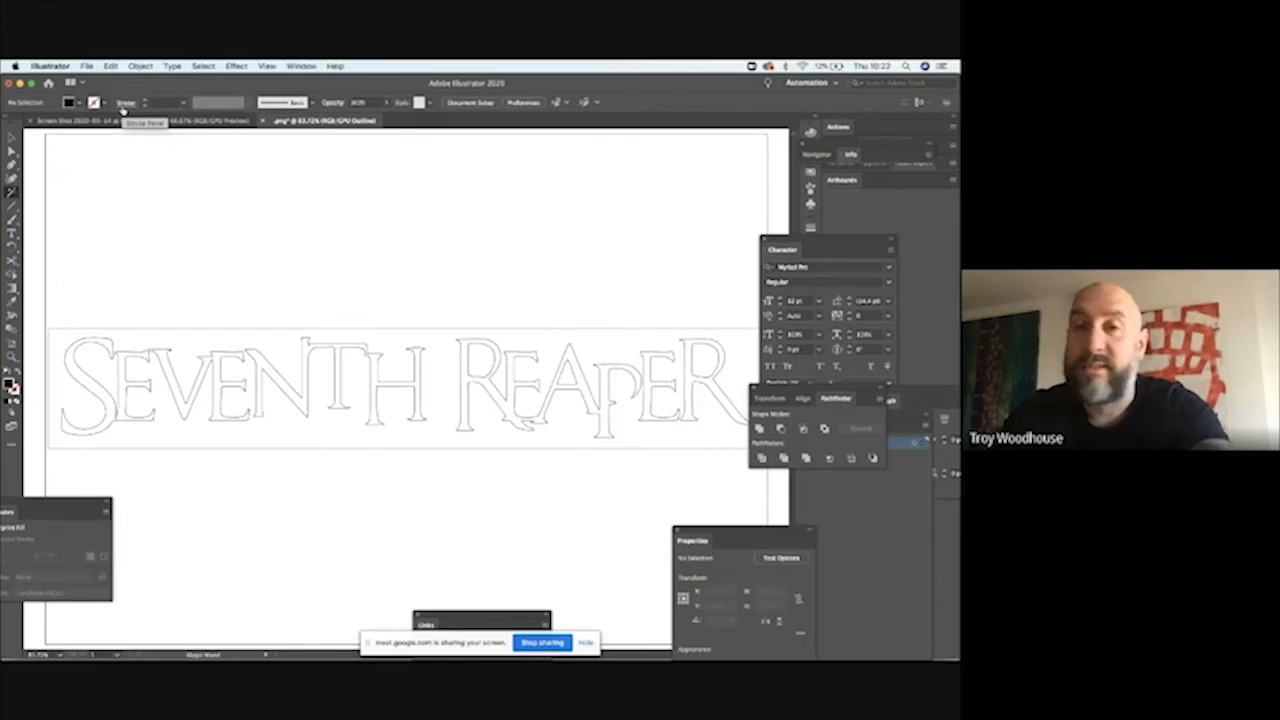
key("super+y")
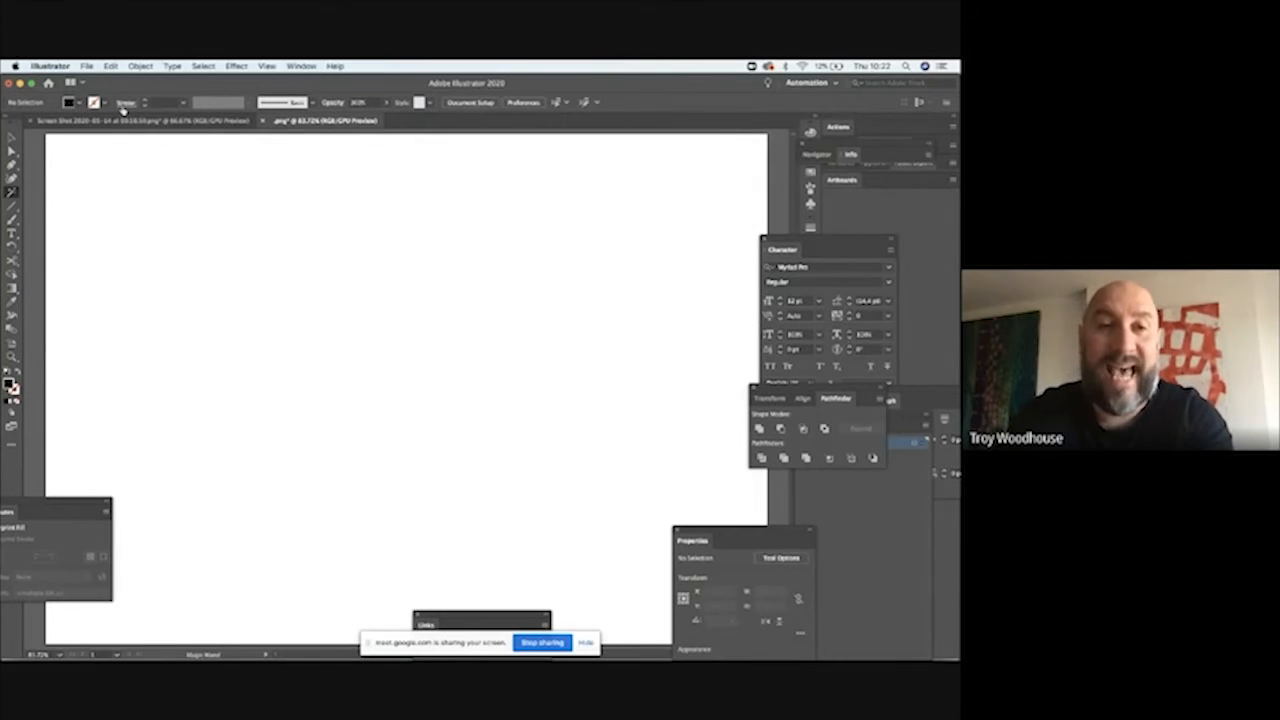
key("super+v")
key("Delete")
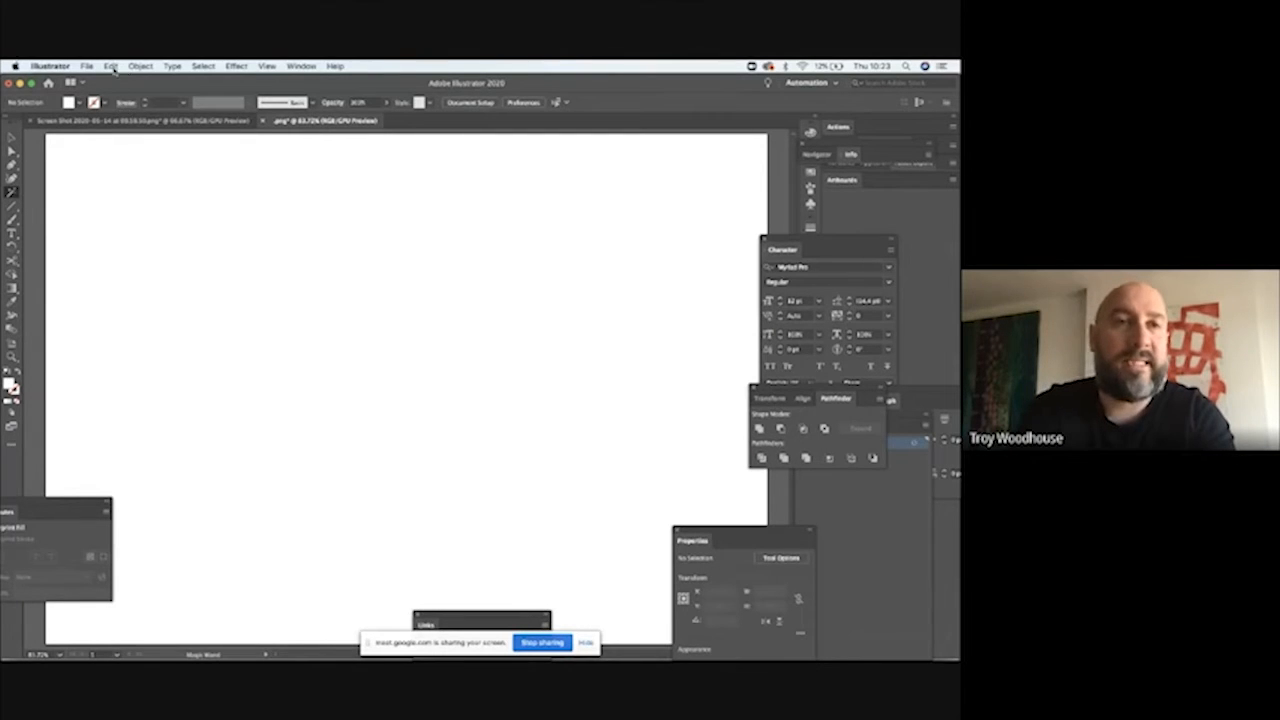
left_click(111, 66)
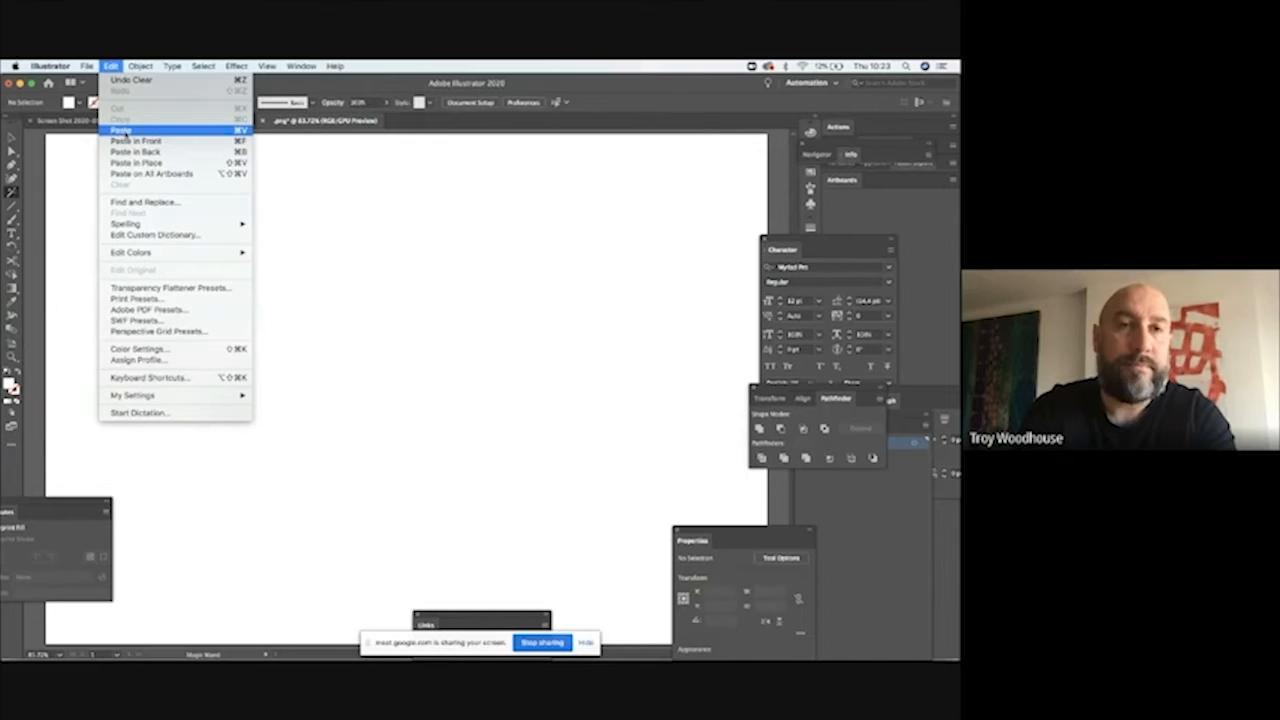
left_click(118, 131)
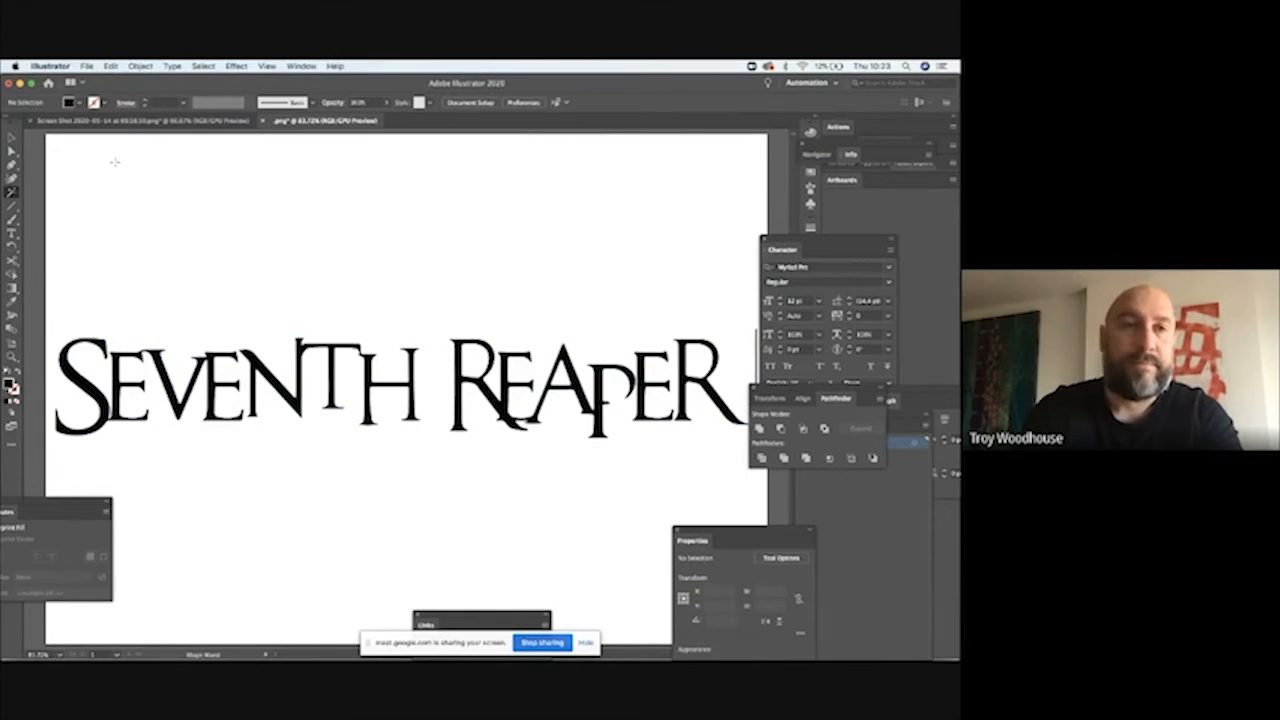
Step: Delete the stray vertical line beside the final R of REAPER
key("v")
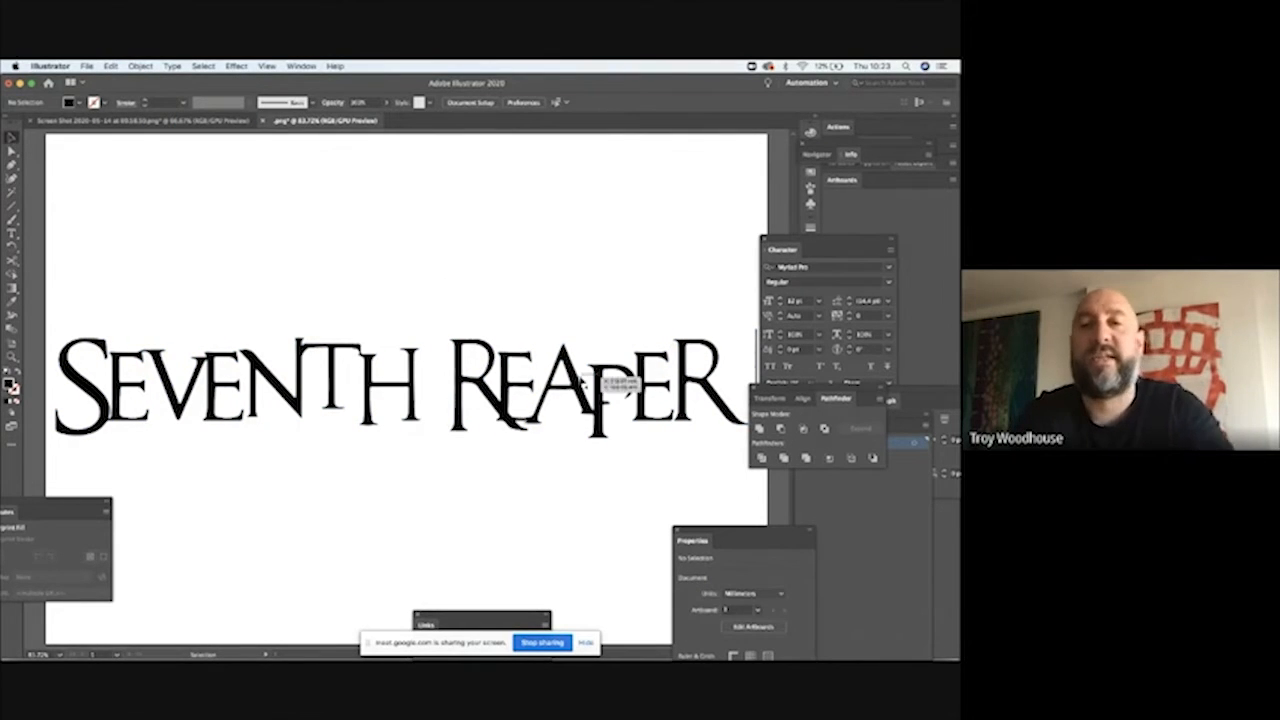
scroll(409, 210, "right", 3)
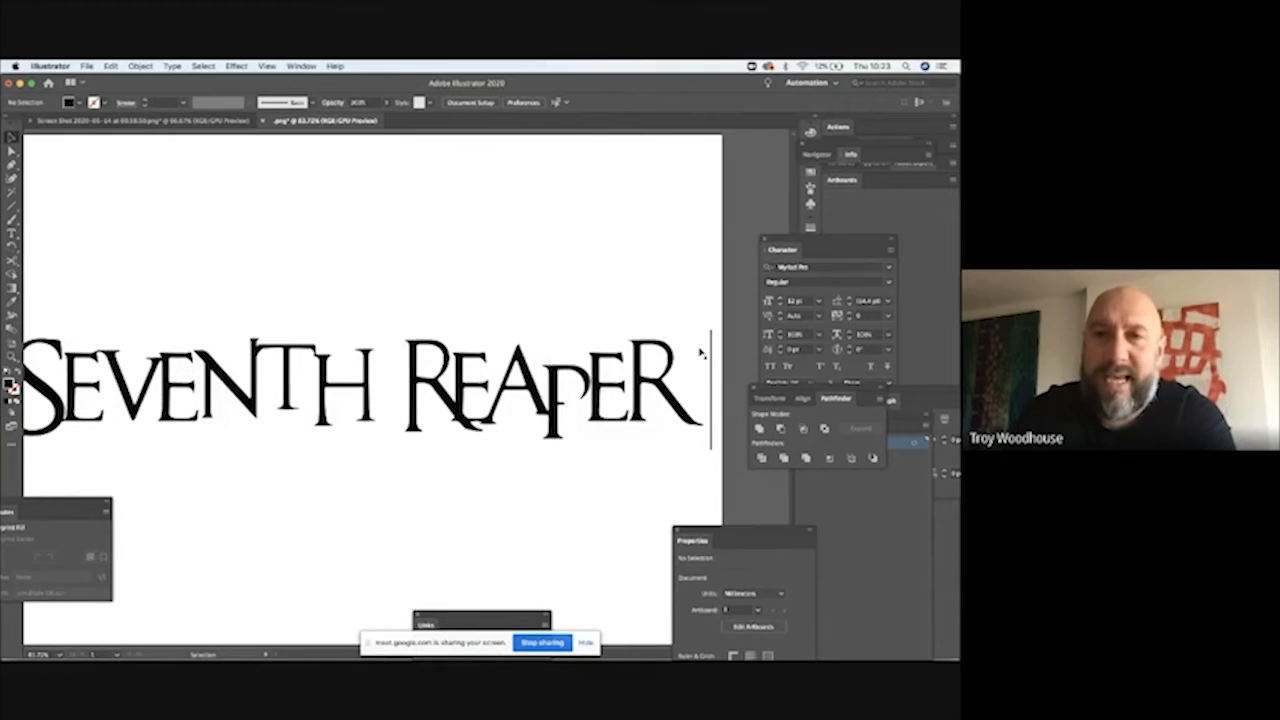
left_click(12, 150)
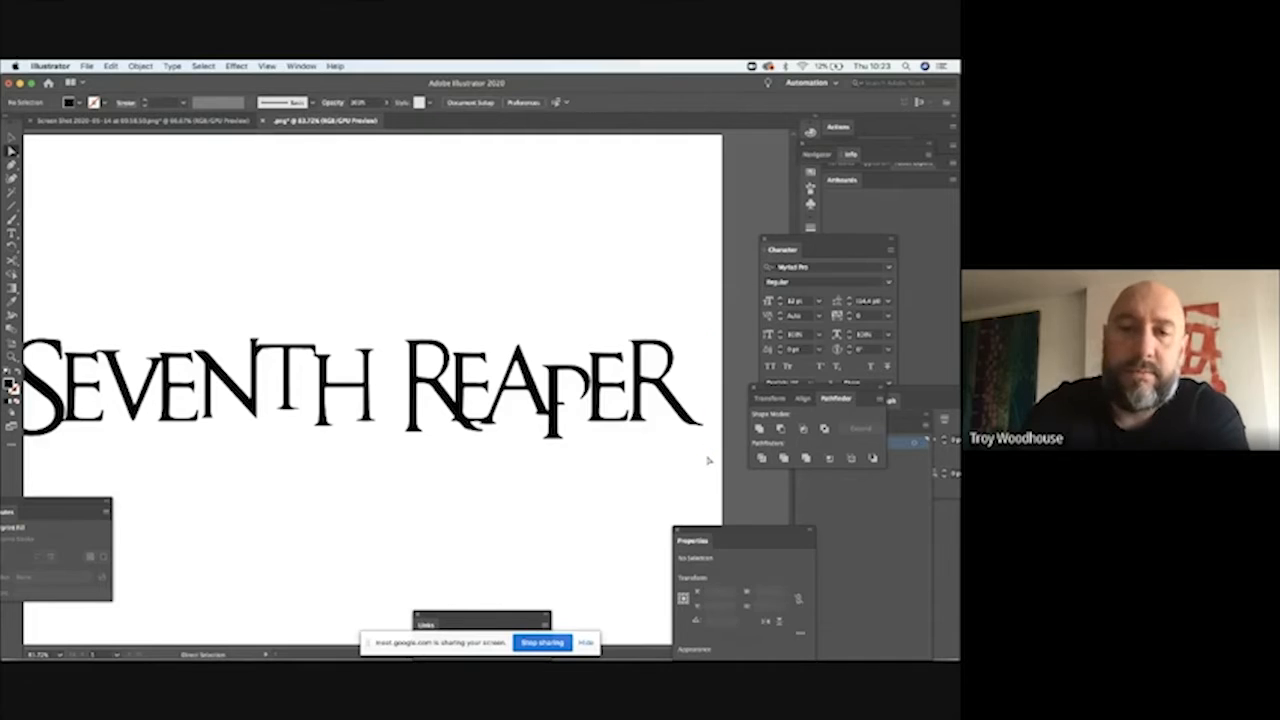
scroll(708, 460, "left", 3)
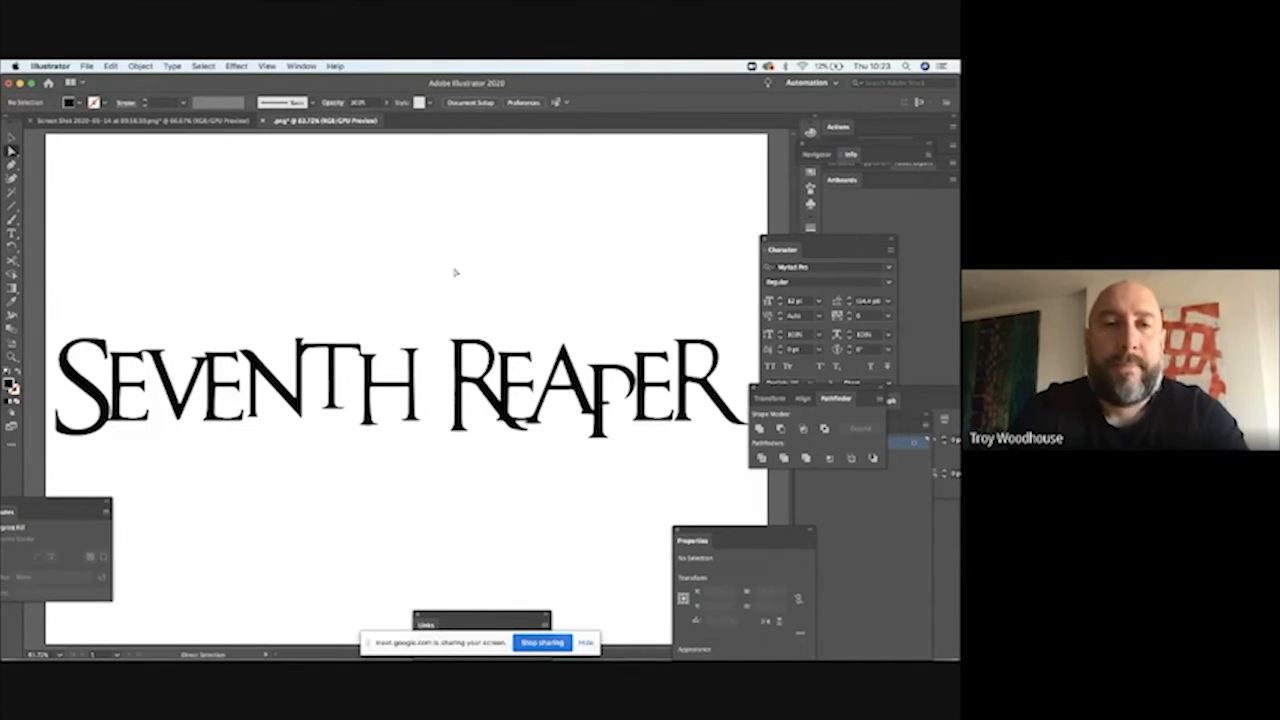
Step: Select the lettering pieces one after another to examine which letters are joined together
left_click(10, 138)
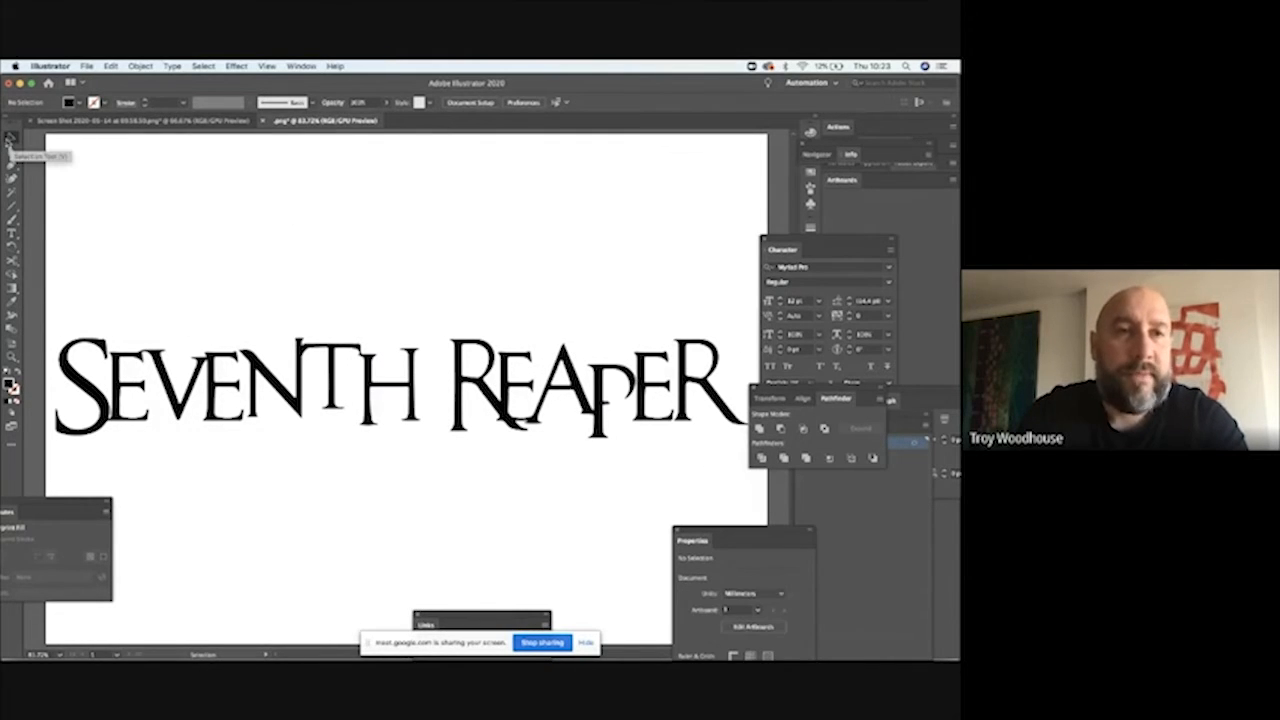
left_click(100, 345)
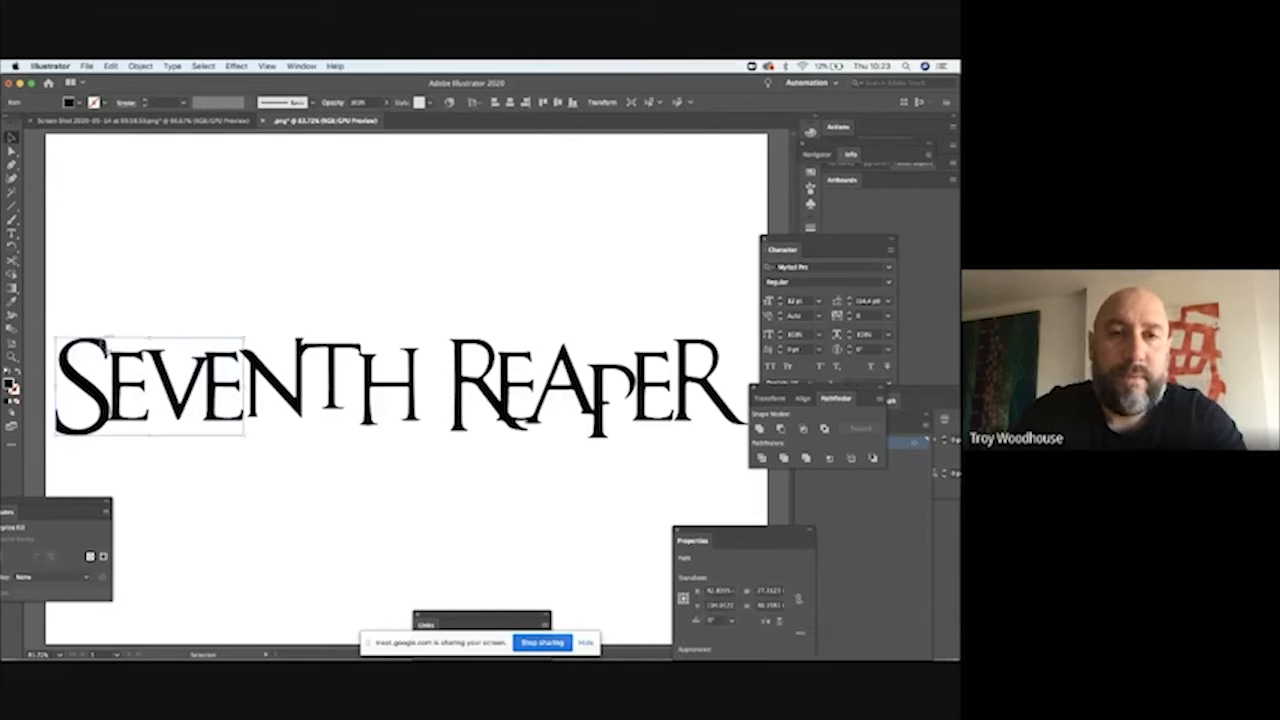
left_click(257, 360)
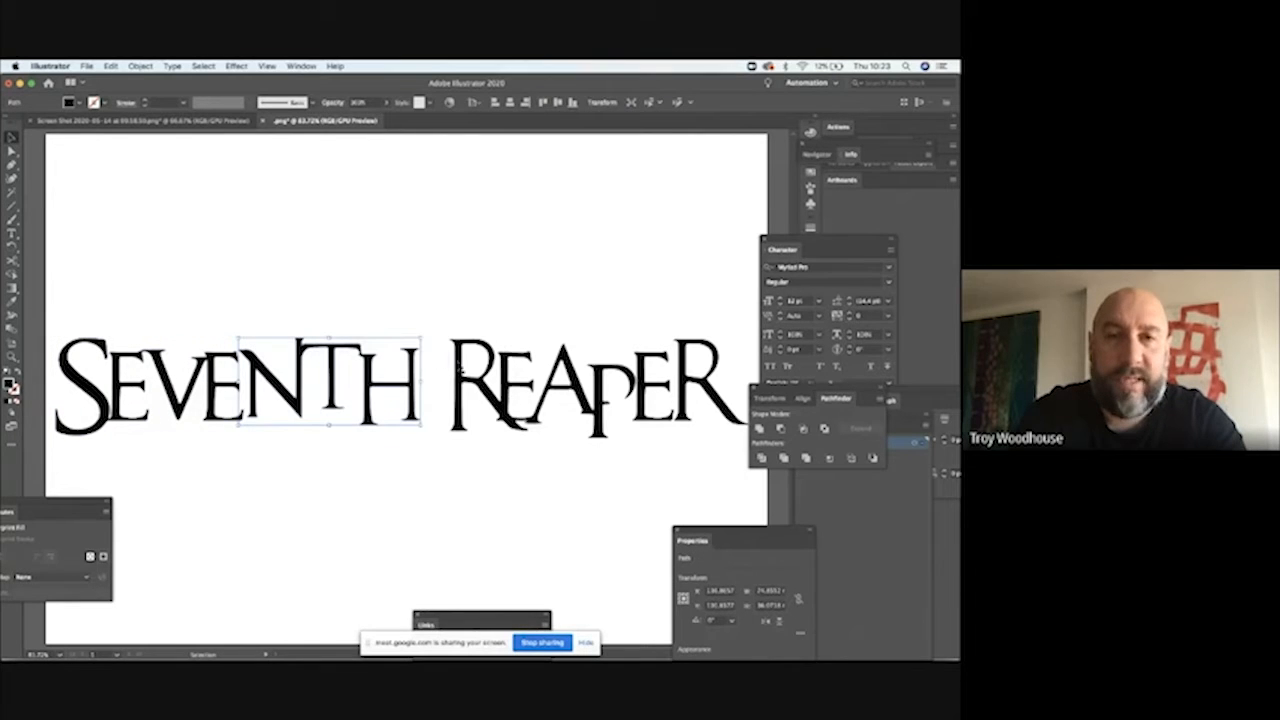
left_click(458, 368)
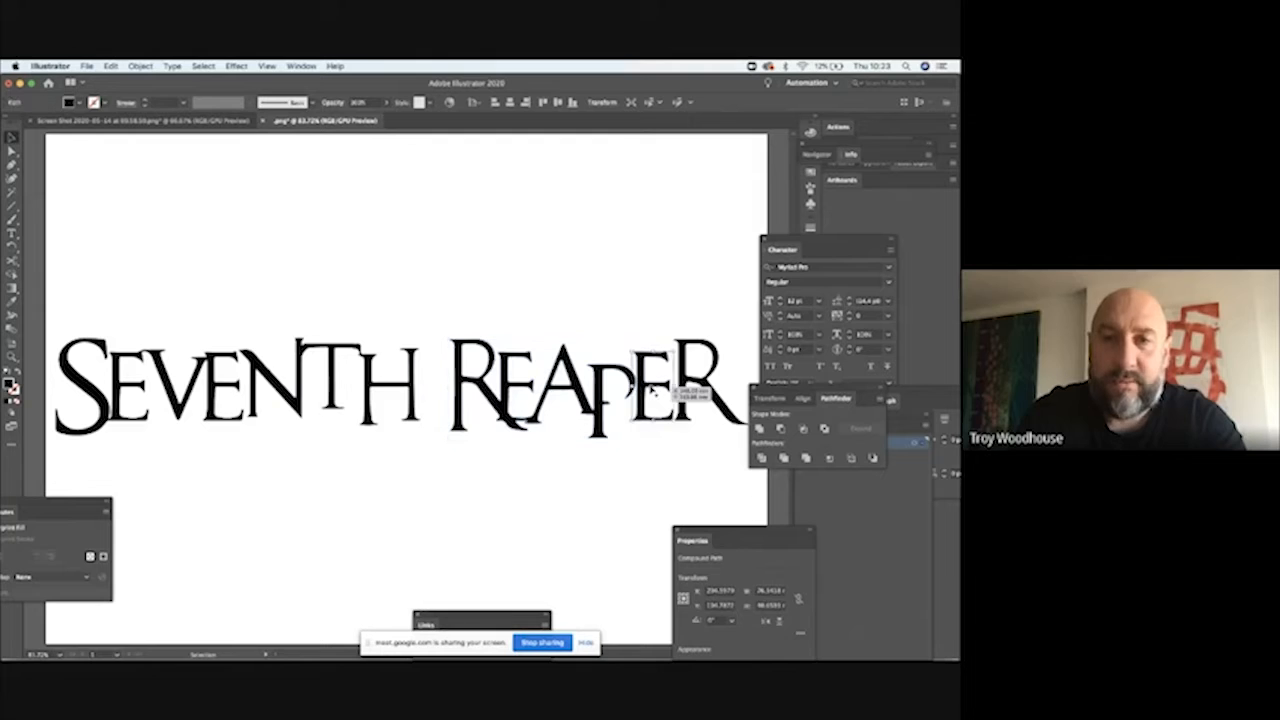
Step: Scale the complete SEVENTH REAPER lettering down proportionally and move it to the upper part of the artboard
left_click(405, 278)
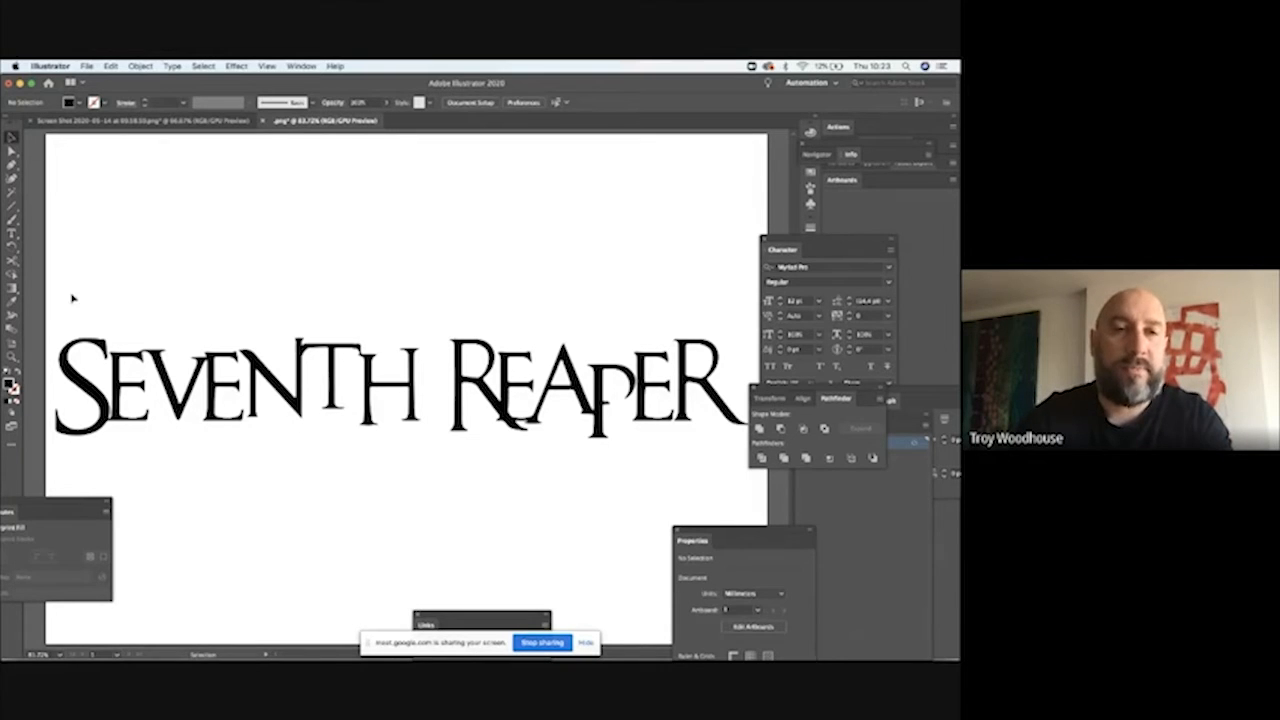
left_click_drag(71, 294, 736, 446)
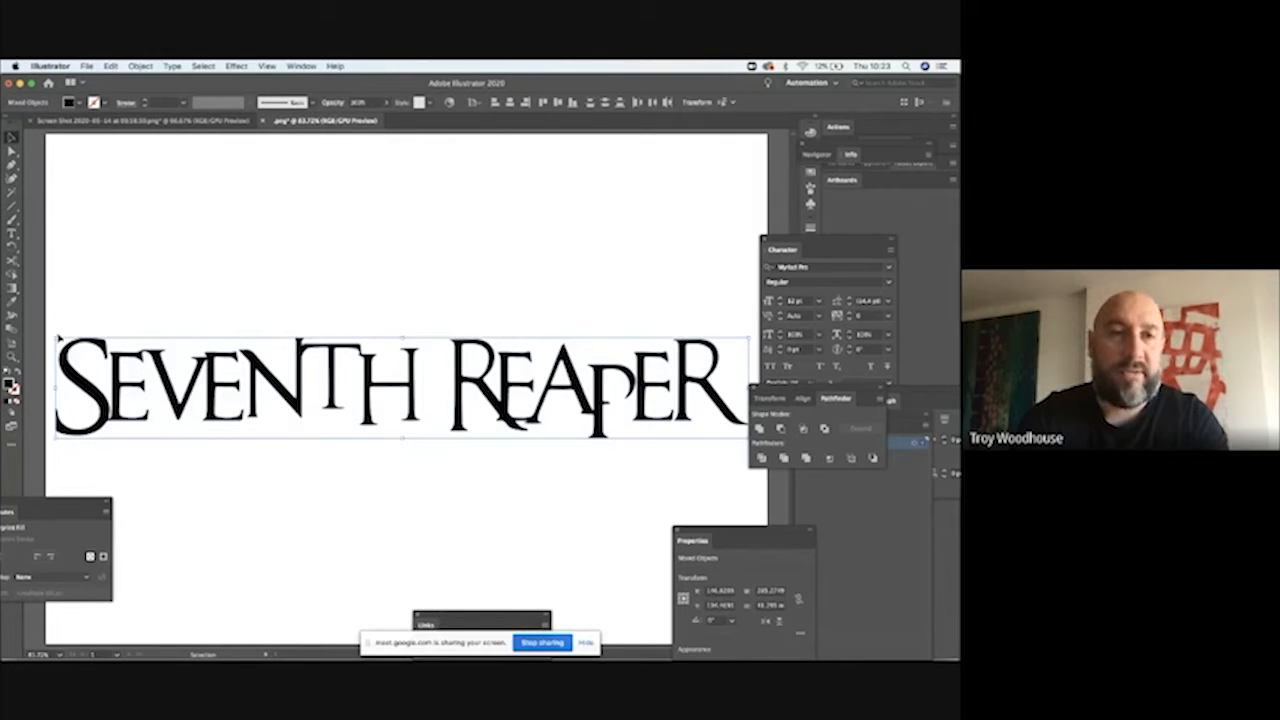
left_click_drag(56, 338, 175, 373)
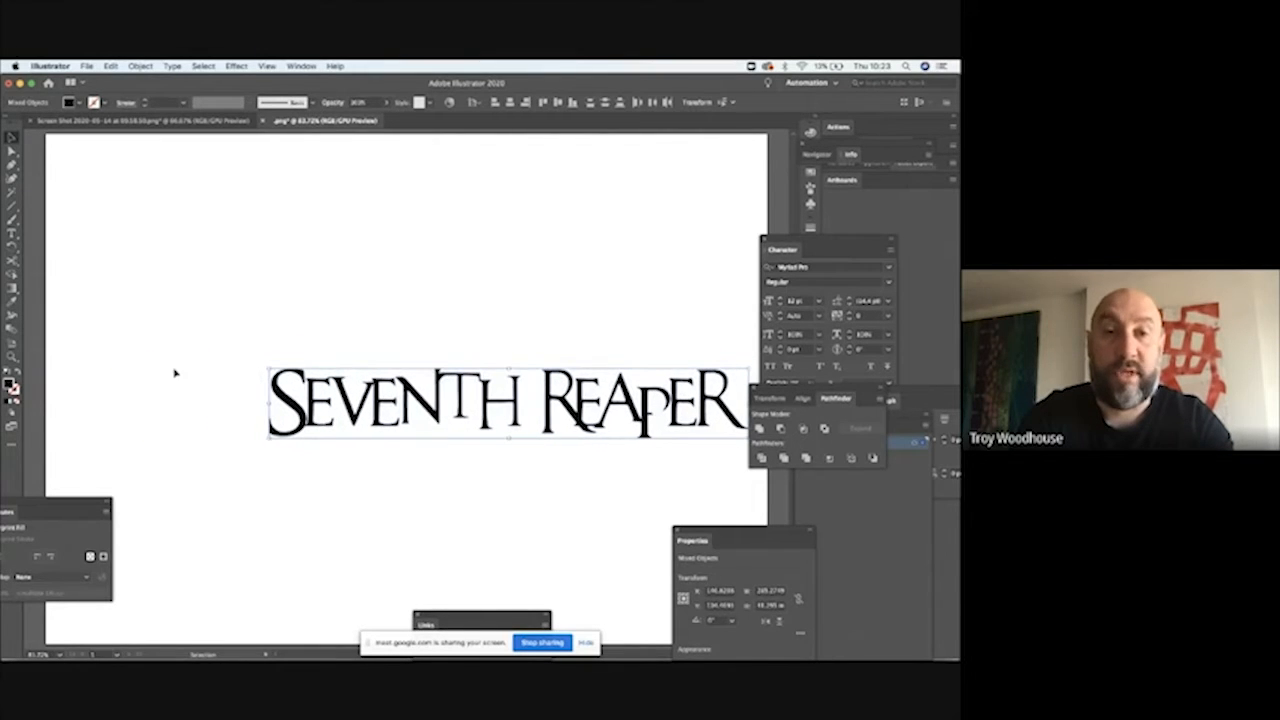
left_click_drag(430, 405, 350, 227)
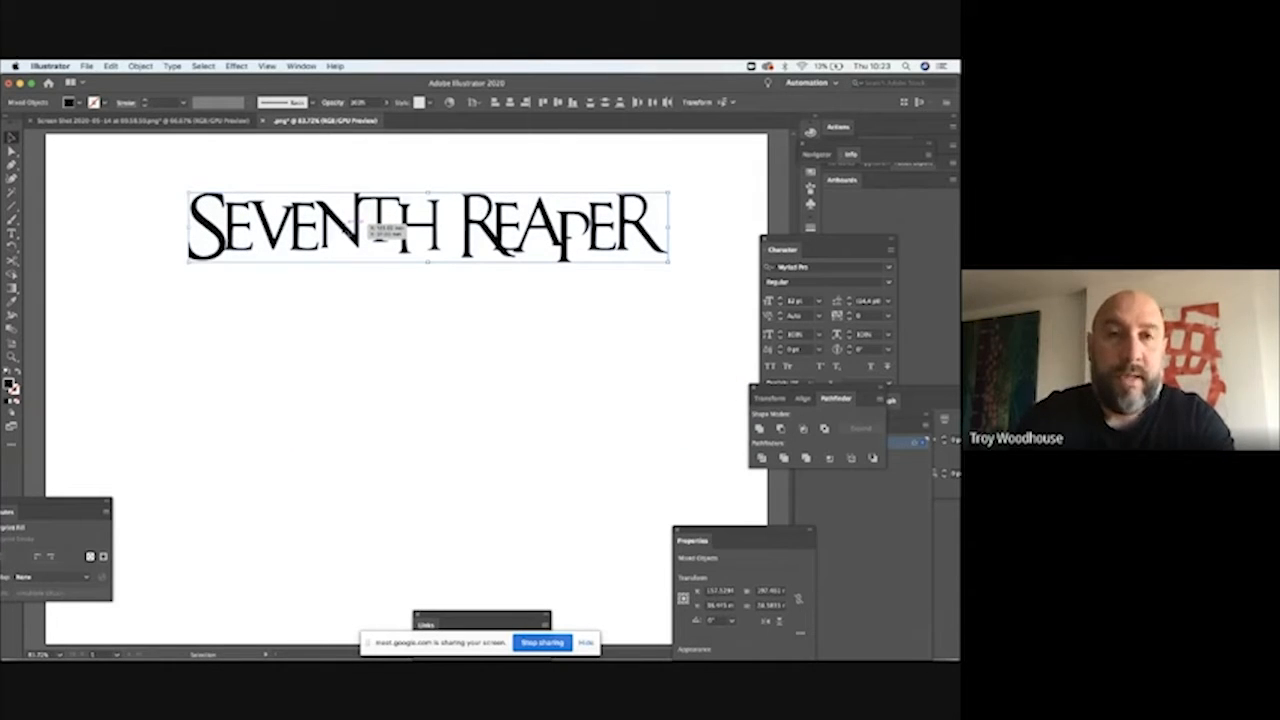
left_click_drag(350, 228, 343, 214)
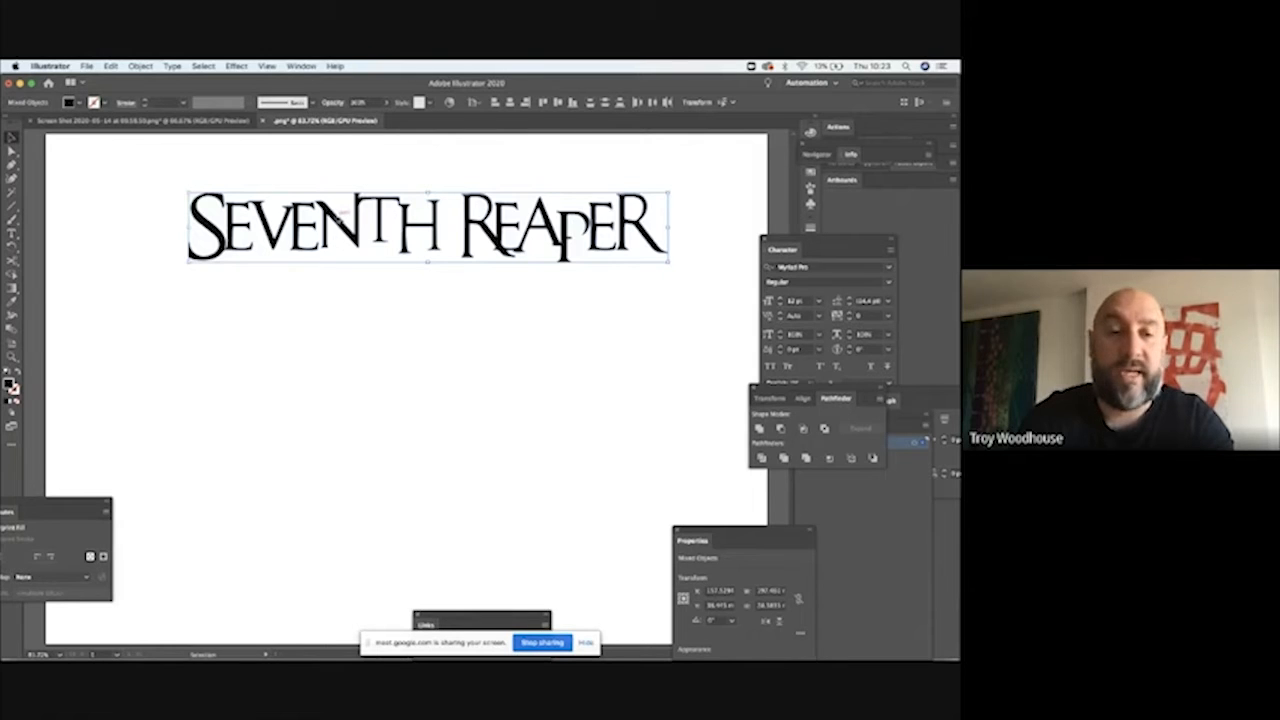
Step: Place a copy of the lettering straight below the original and cut the word REAPER out of the copy
left_click_drag(340, 219, 341, 474)
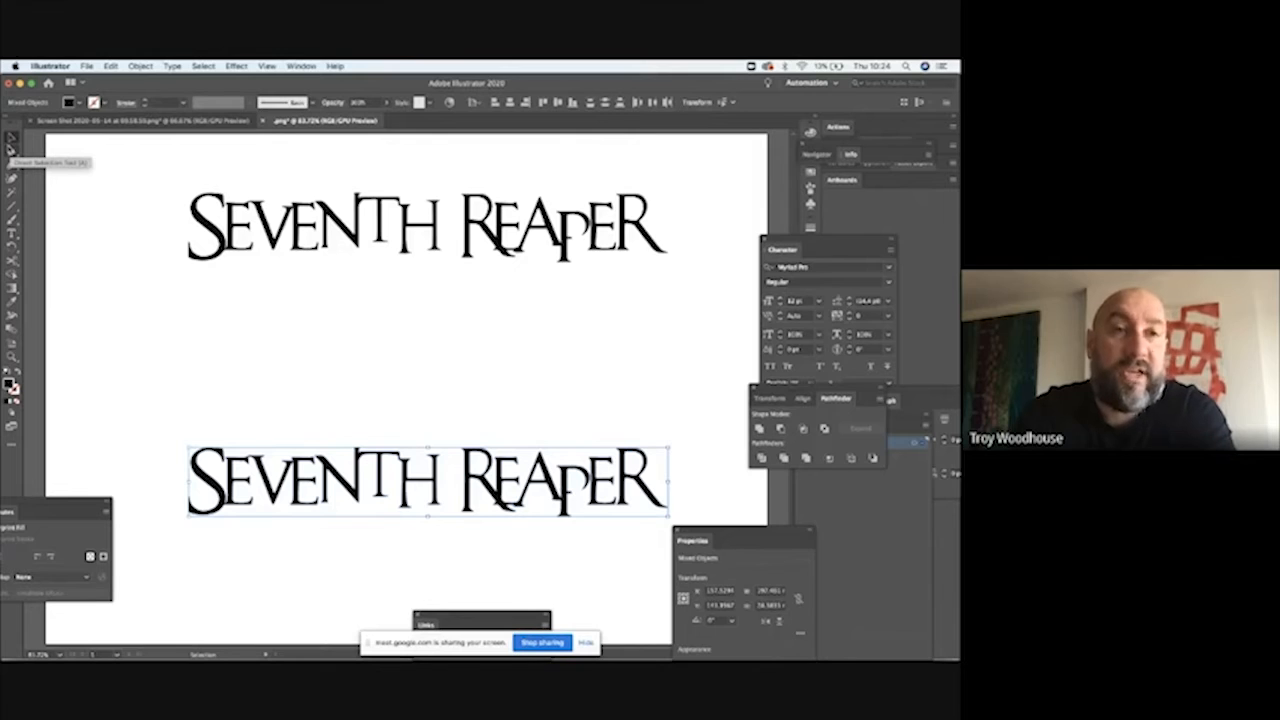
left_click(12, 150)
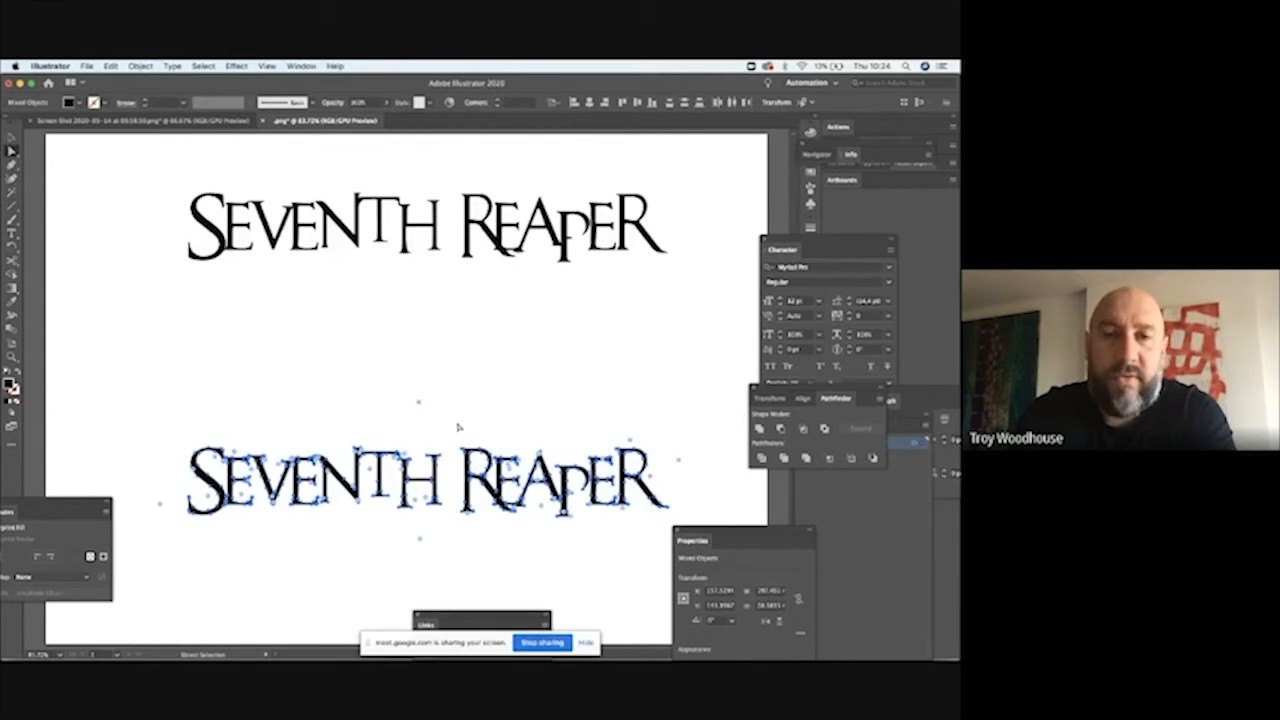
left_click(457, 423)
left_click_drag(625, 529, 675, 536)
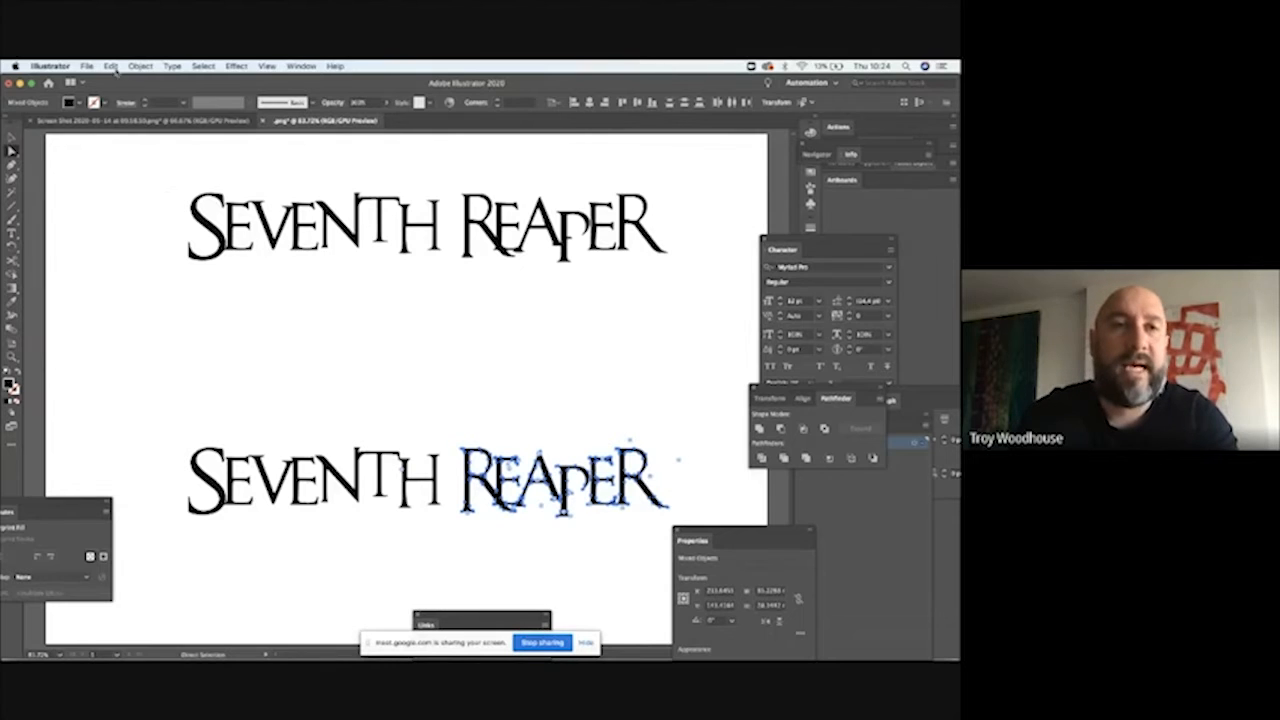
left_click(112, 66)
left_click(120, 118)
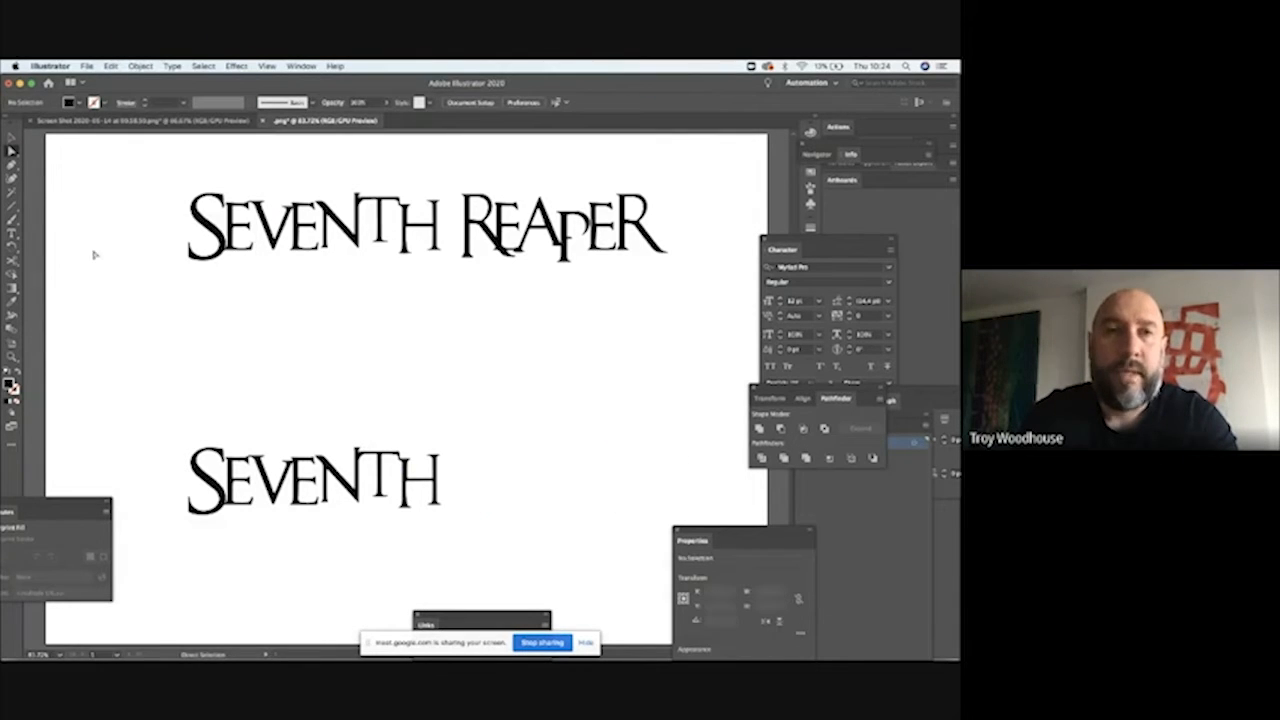
Step: Move the copied SEVENTH up toward the middle of the artboard and paste REAPER on its own line beneath it
left_click(12, 138)
left_click_drag(188, 437, 546, 421)
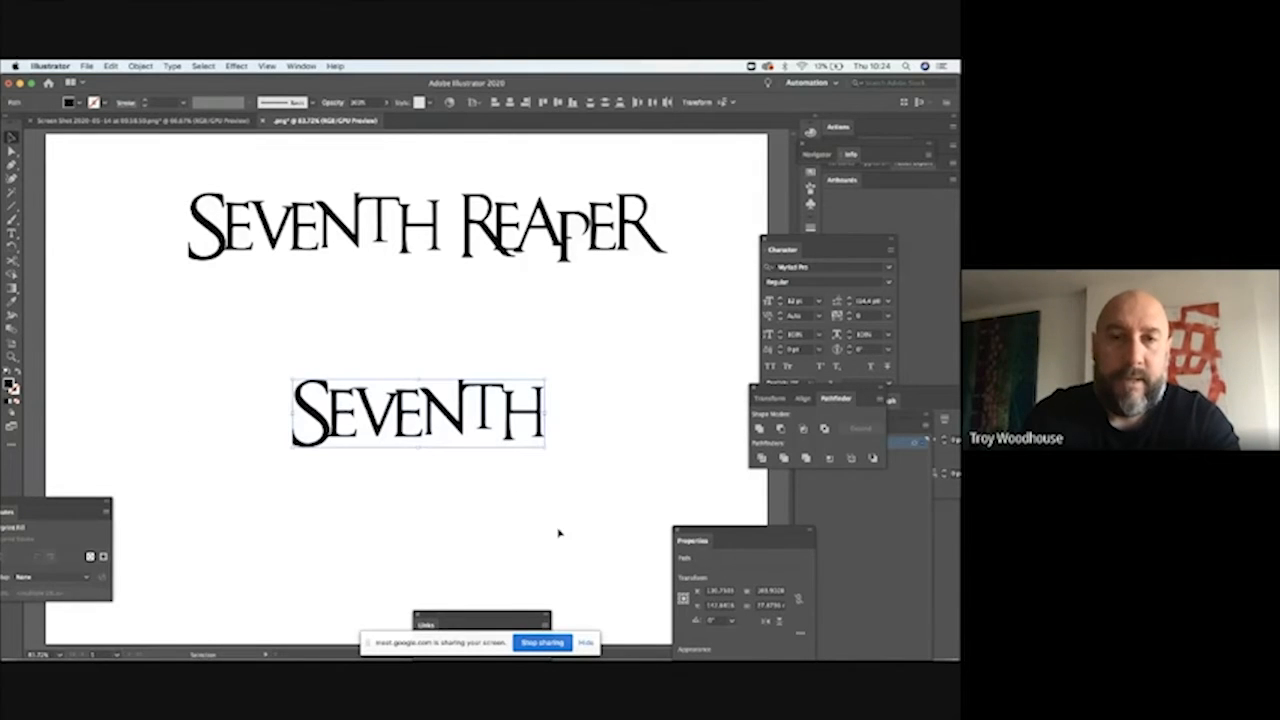
left_click(119, 141)
left_click(110, 66)
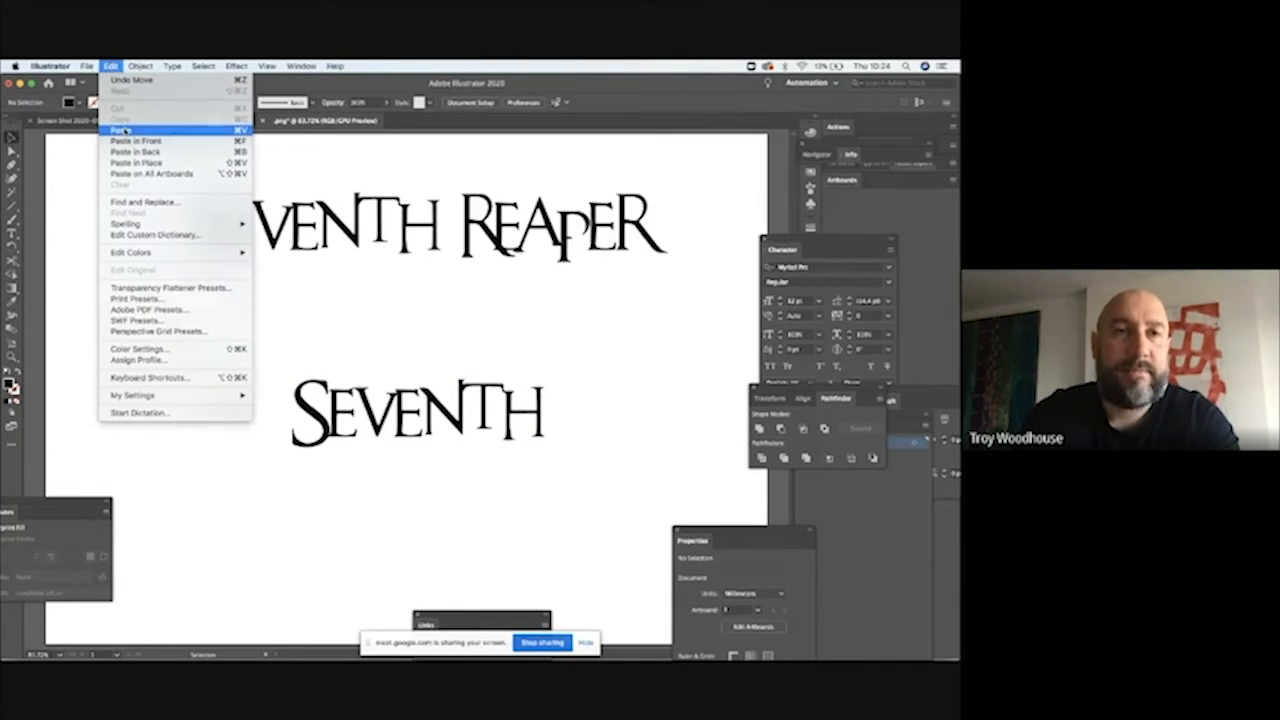
left_click(130, 128)
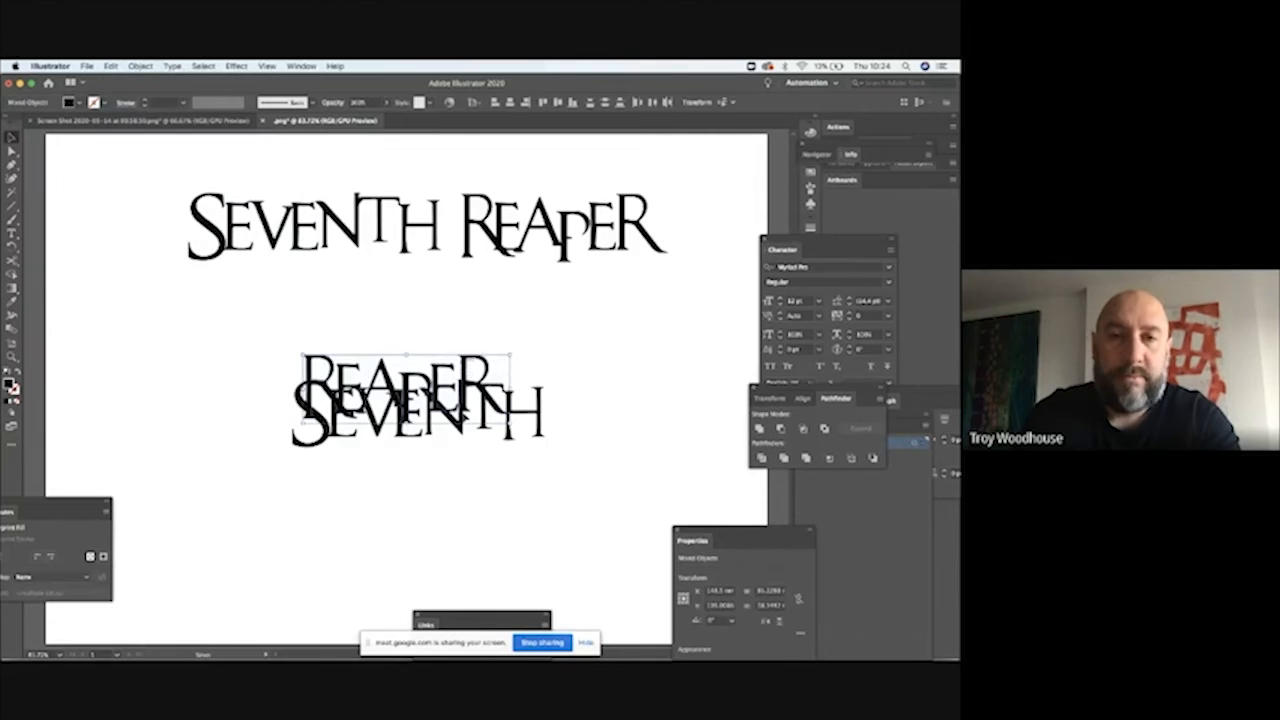
left_click_drag(465, 418, 481, 554)
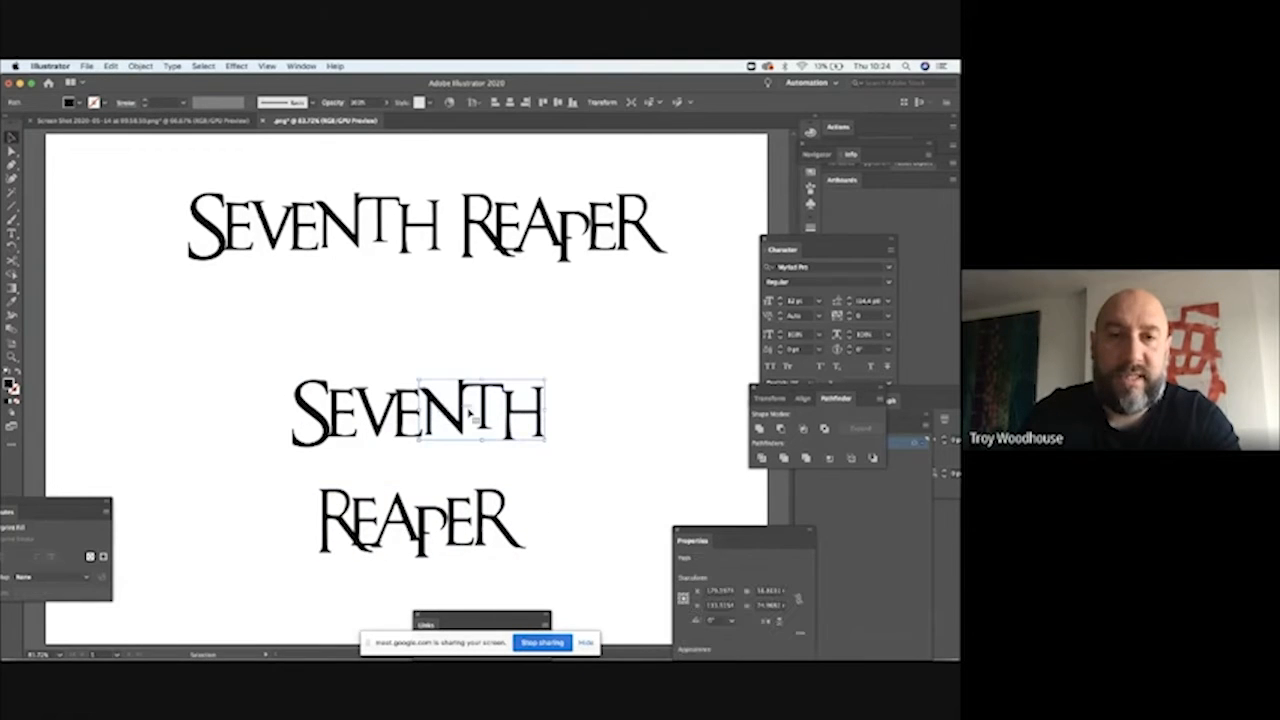
Step: Group all the letter pieces of the copied word SEVENTH into one object
left_click(398, 420)
left_click_drag(266, 361, 575, 455)
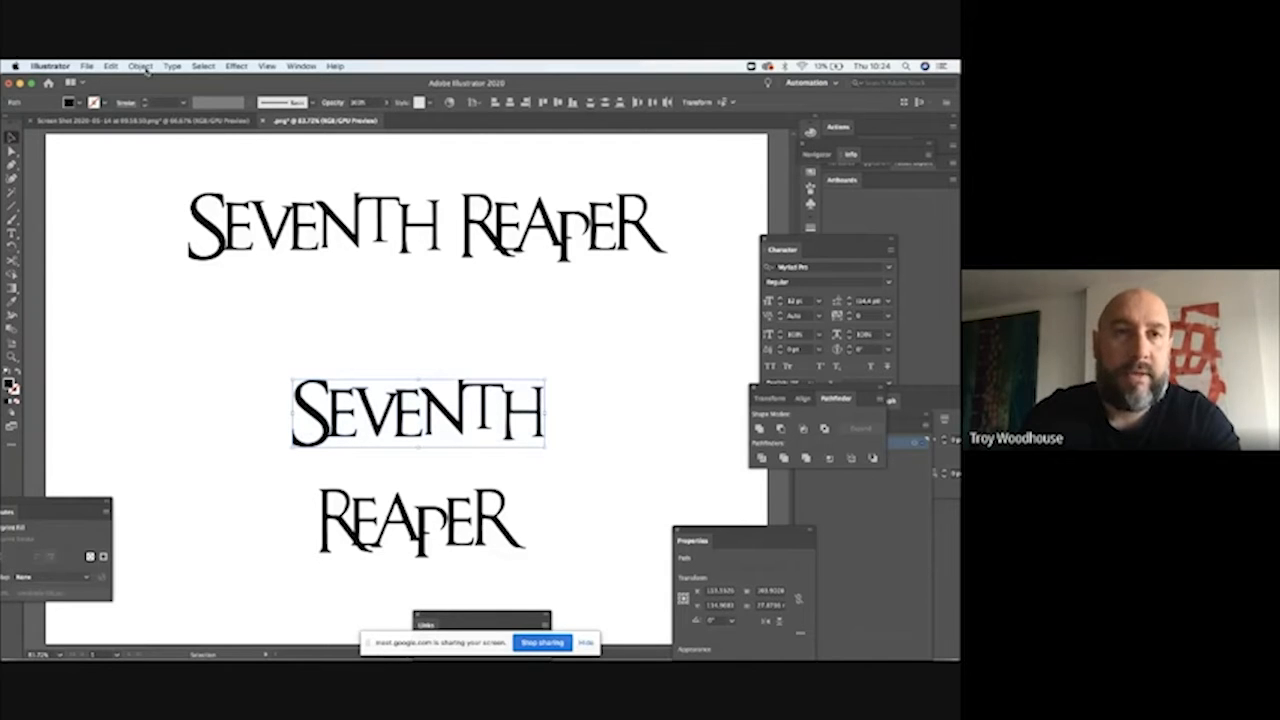
left_click(140, 66)
left_click(146, 121)
left_click(400, 332)
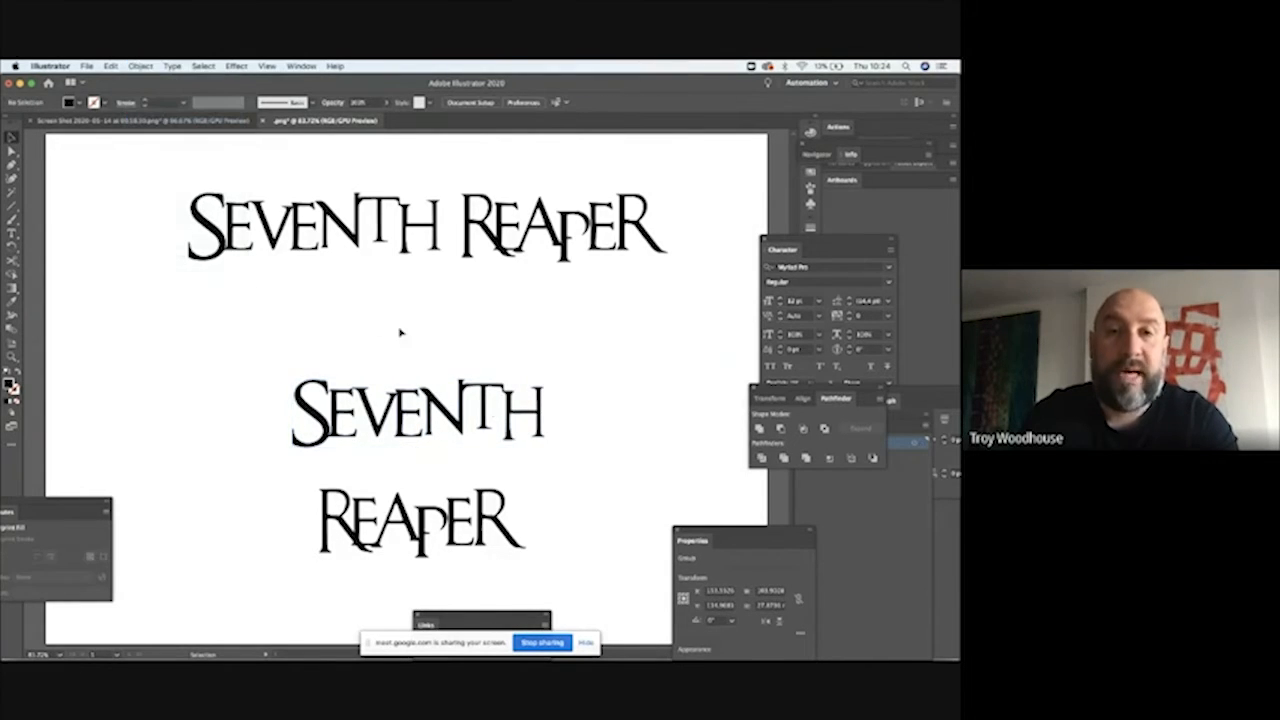
left_click(489, 400)
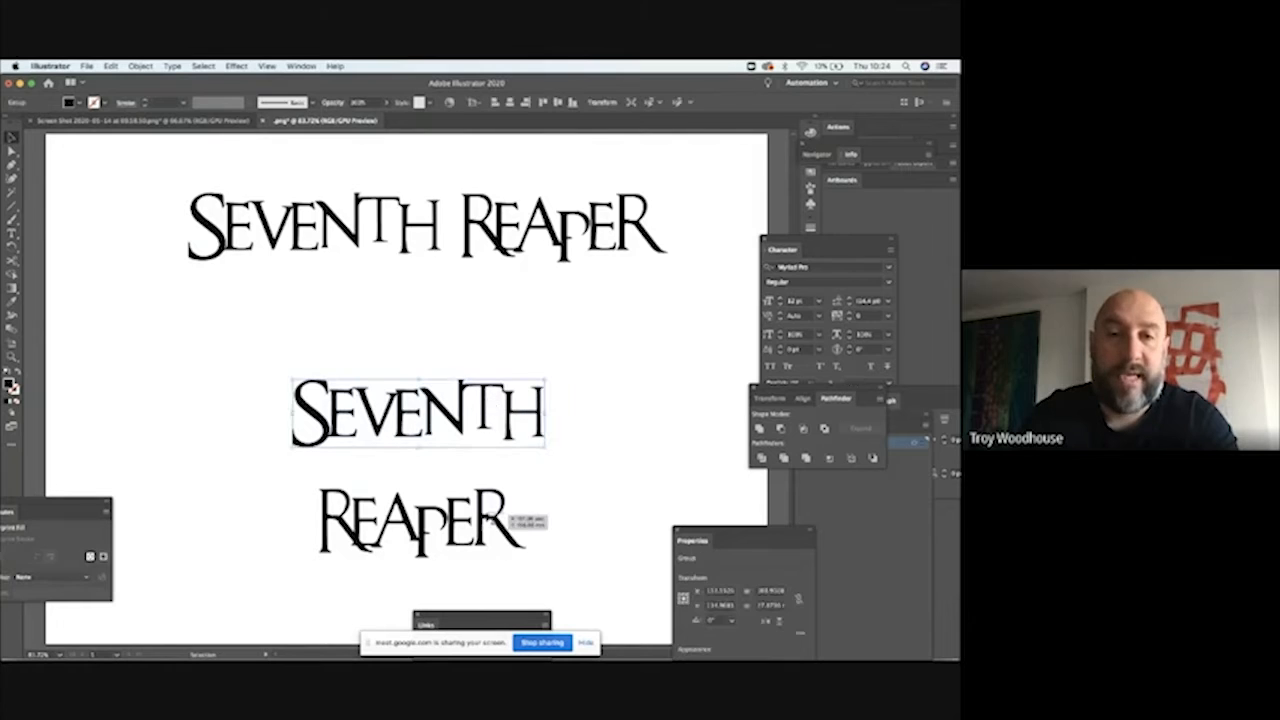
Step: Group all the letter pieces of the separate word REAPER beneath SEVENTH
left_click(583, 480)
left_click(497, 497)
left_click_drag(535, 478, 310, 576)
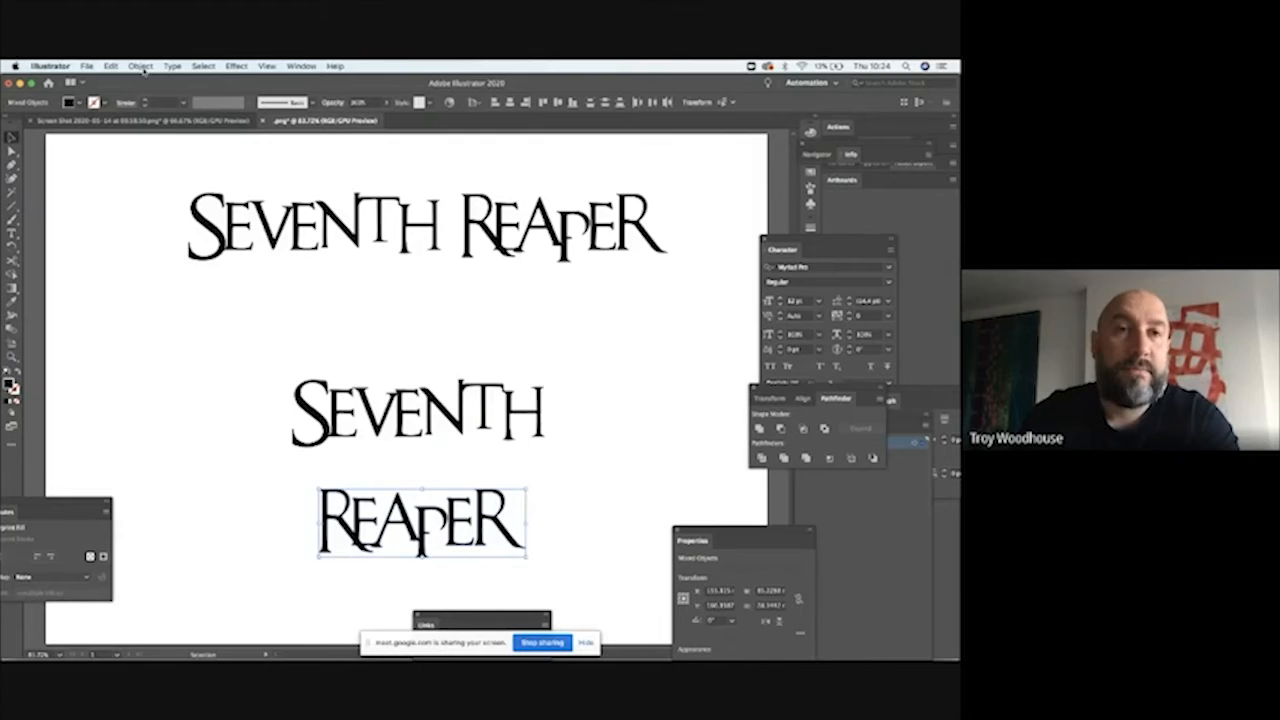
left_click(141, 66)
left_click(152, 117)
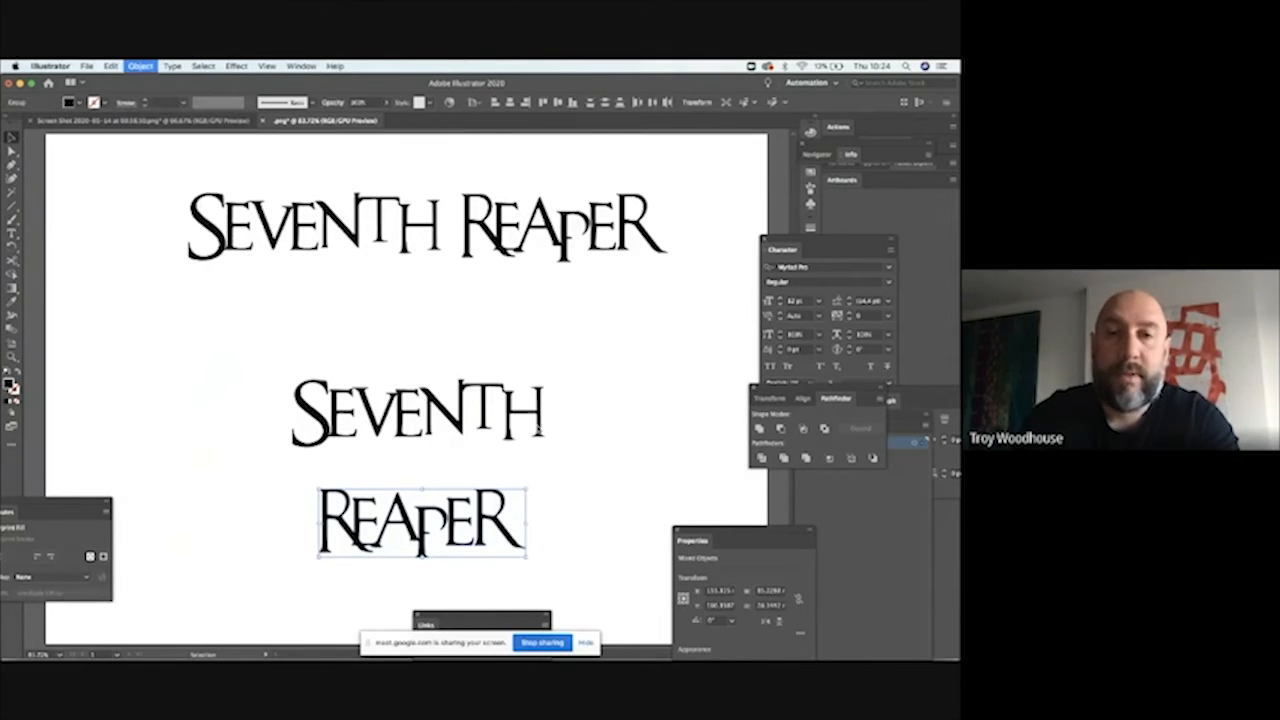
Step: Move the REAPER group up tightly beneath SEVENTH and shift the stacked two-line lettering lower on the artboard
left_click(537, 430)
left_click_drag(508, 520, 521, 475)
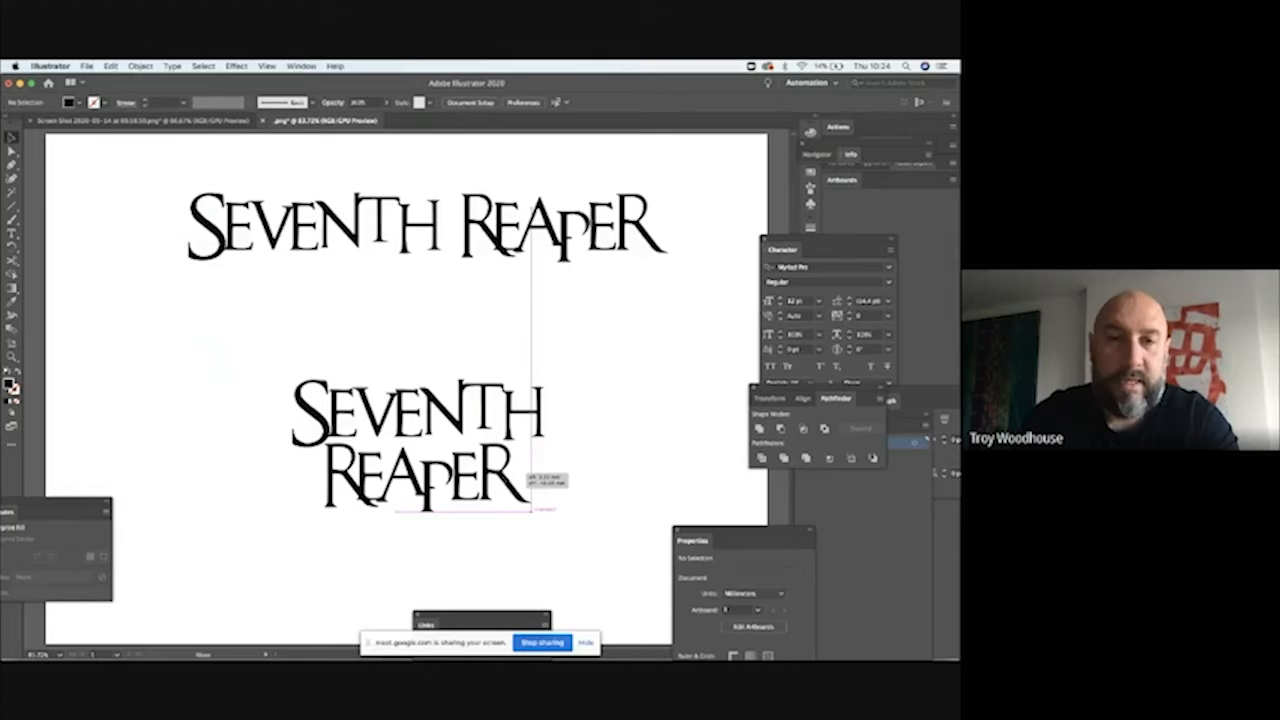
left_click_drag(517, 468, 517, 468)
left_click(614, 375)
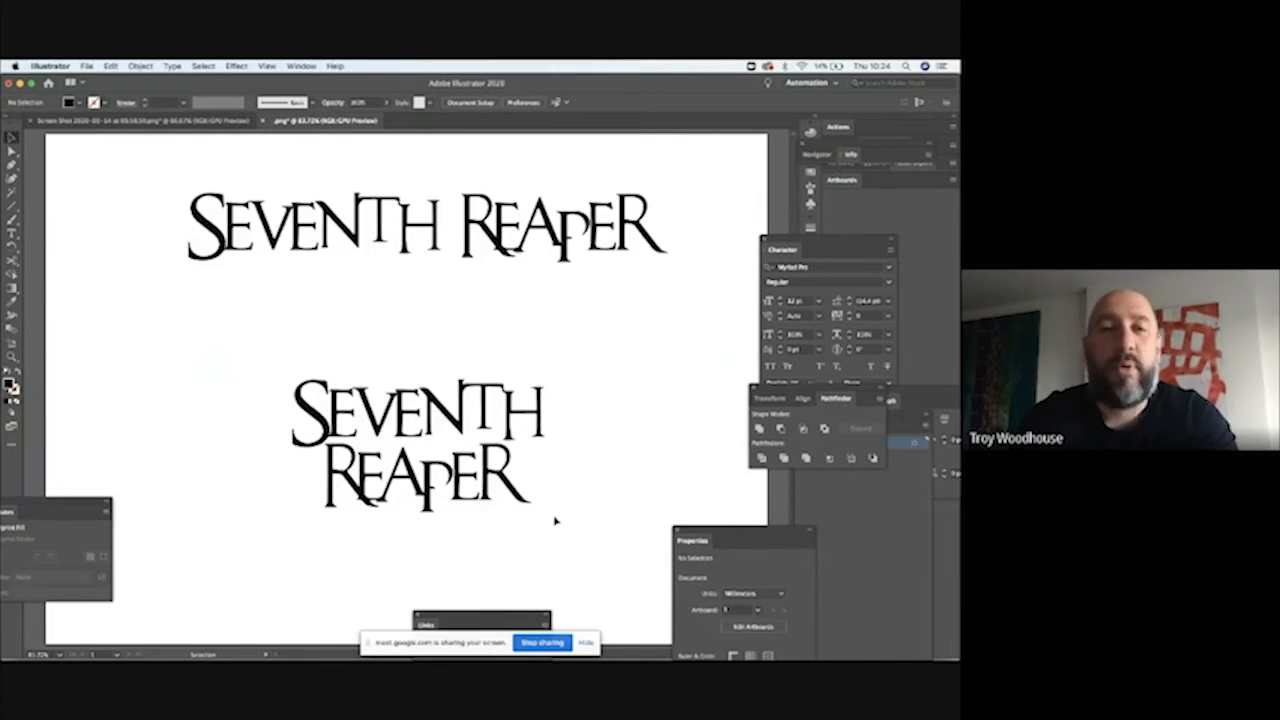
mouse_move(585, 395)
left_mouse_down()
mouse_move(263, 493)
mouse_move(268, 510)
left_mouse_up()
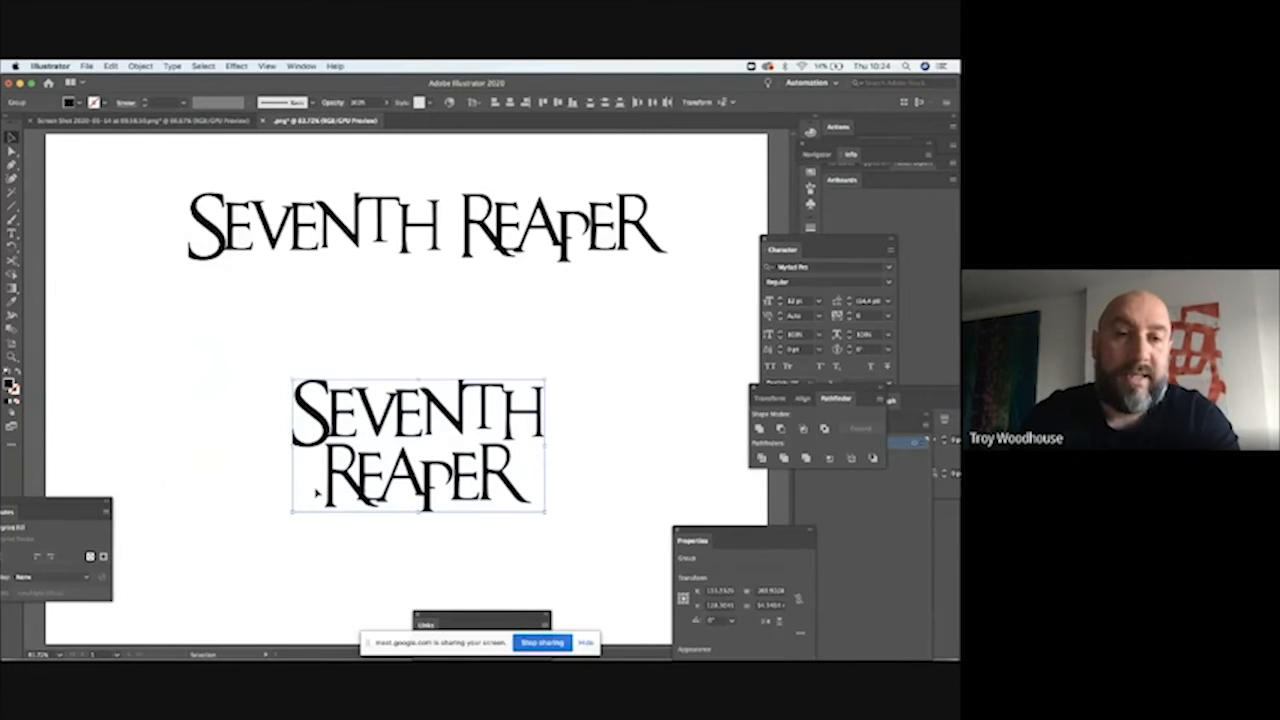
left_click_drag(336, 476, 330, 544)
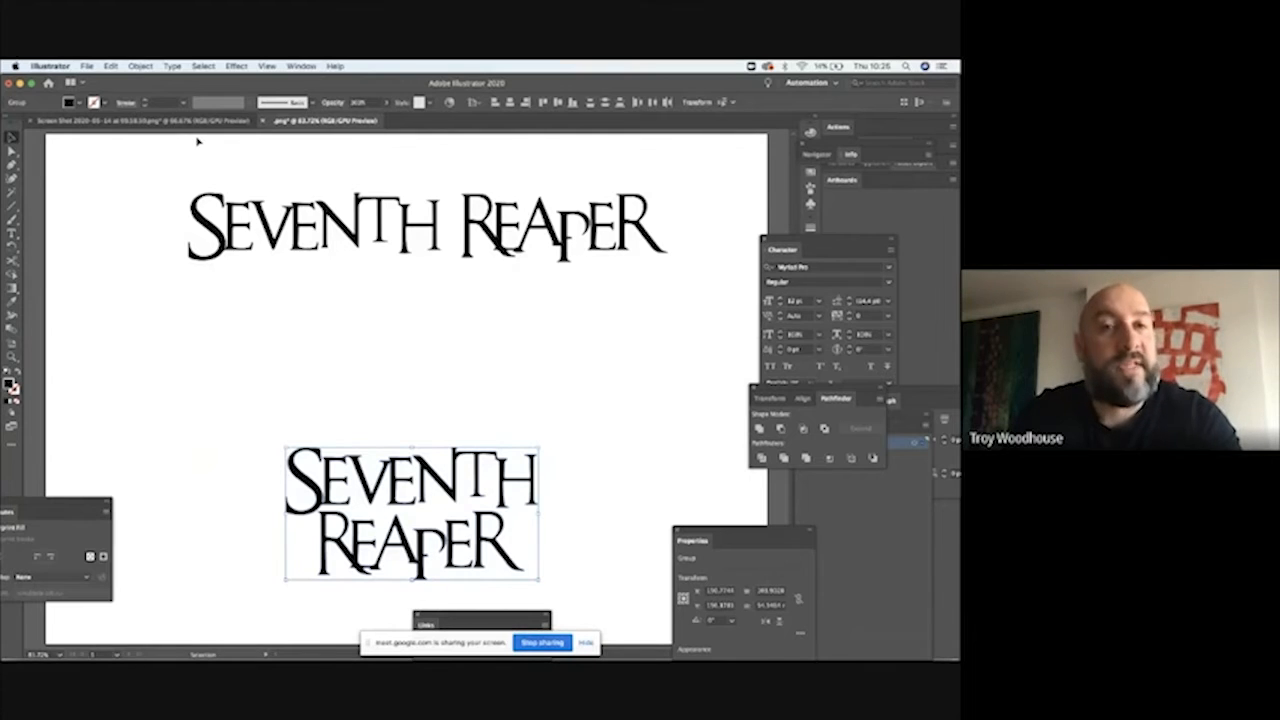
Step: Switch to the screenshot document with the grim reaper illustration and select the bitmap image
left_click(140, 120)
left_click(404, 334)
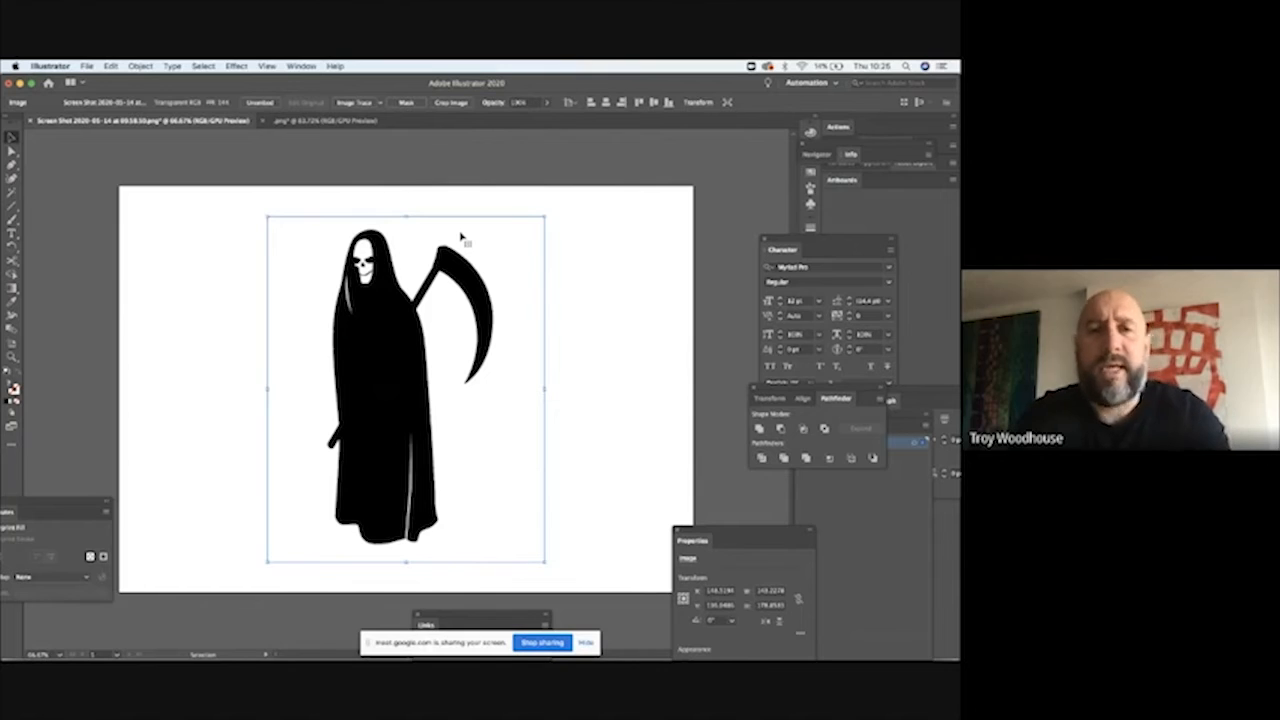
left_click(575, 219)
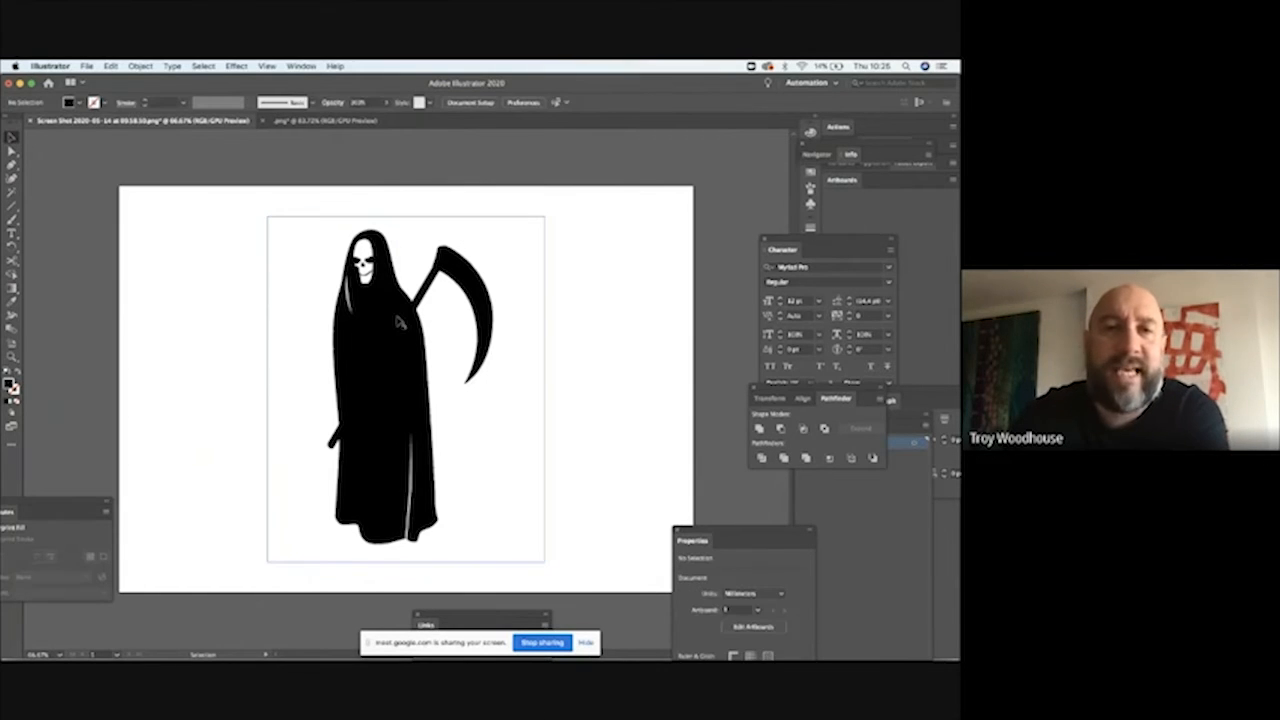
left_click(398, 321)
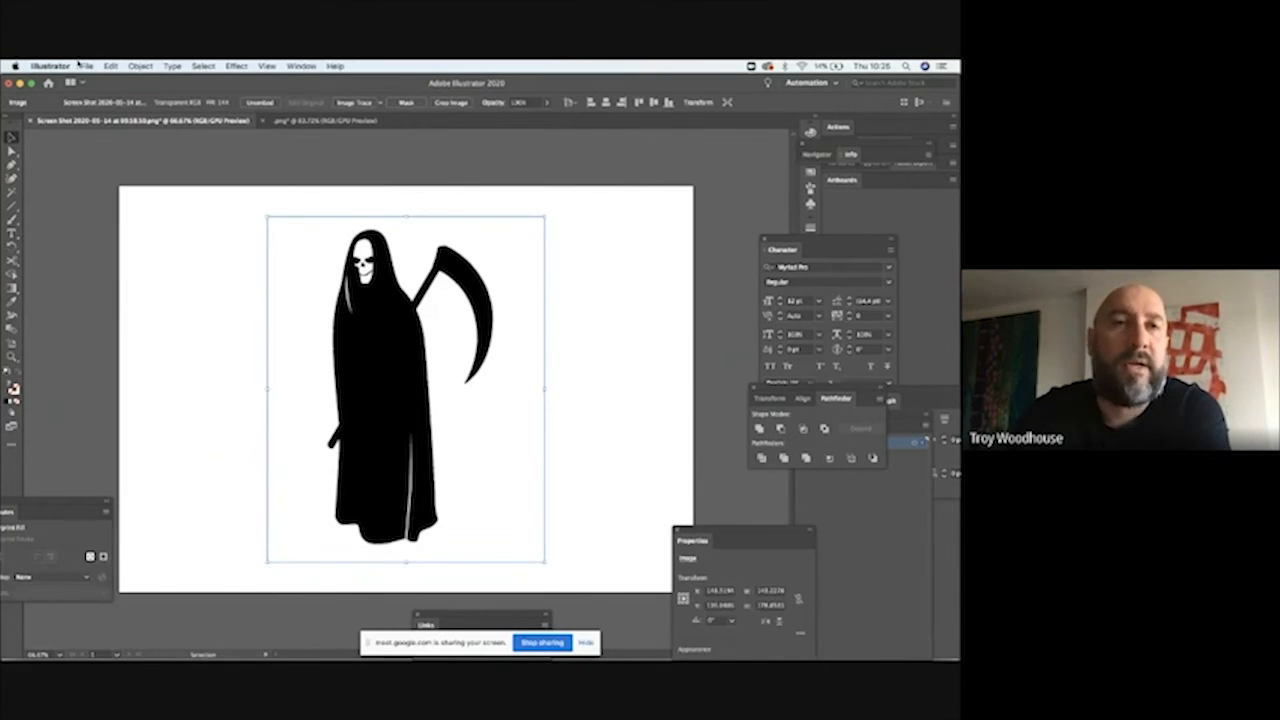
Step: Apply Image Trace with the default preset to the grim reaper image
left_click(136, 66)
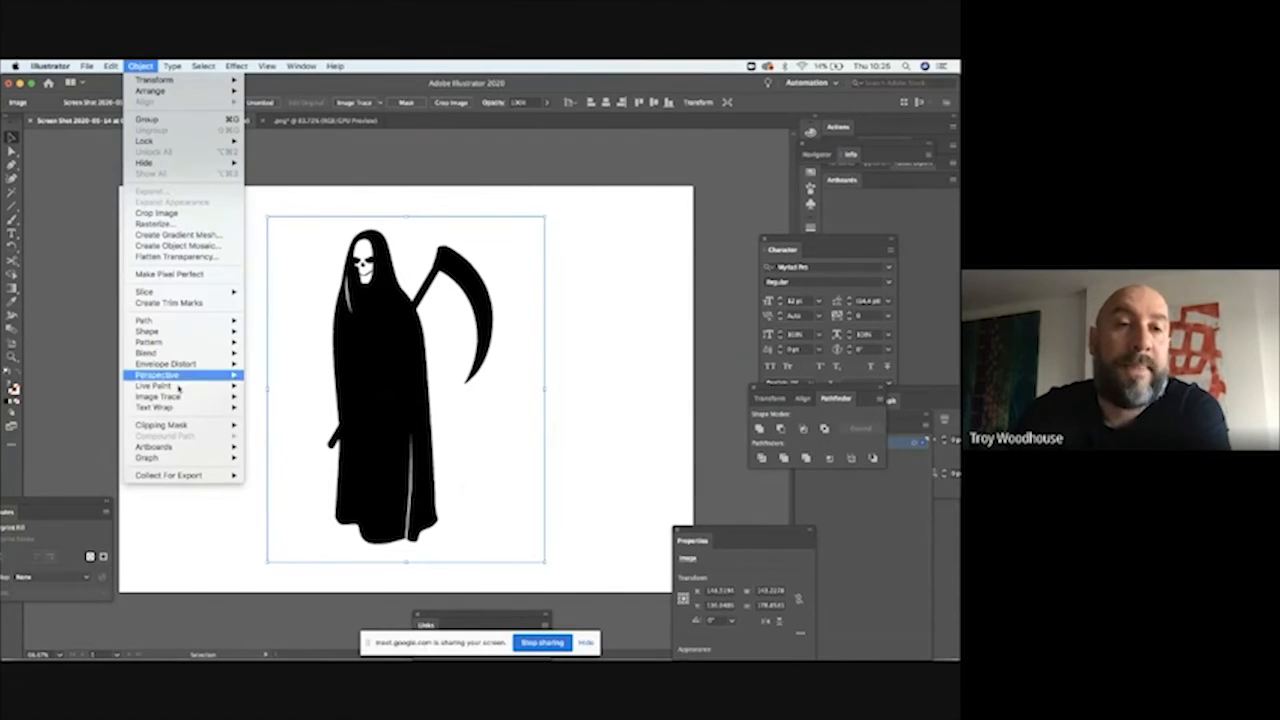
mouse_move(183, 399)
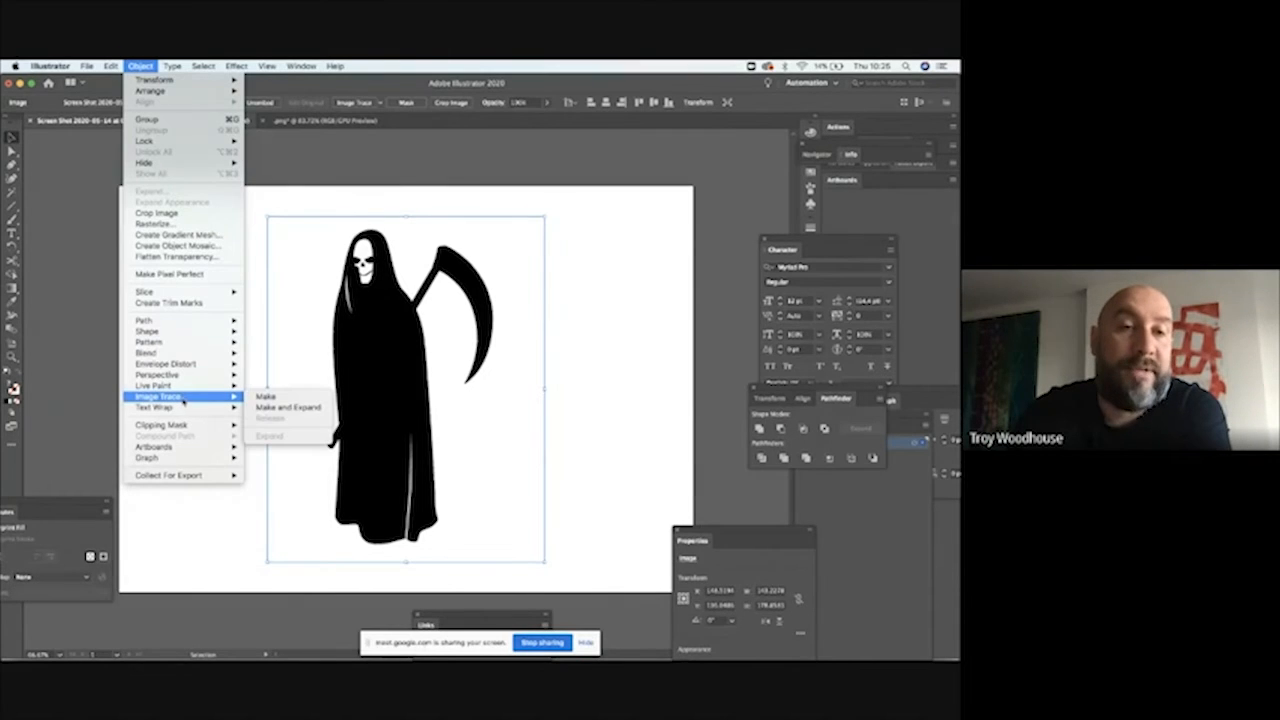
left_click(260, 398)
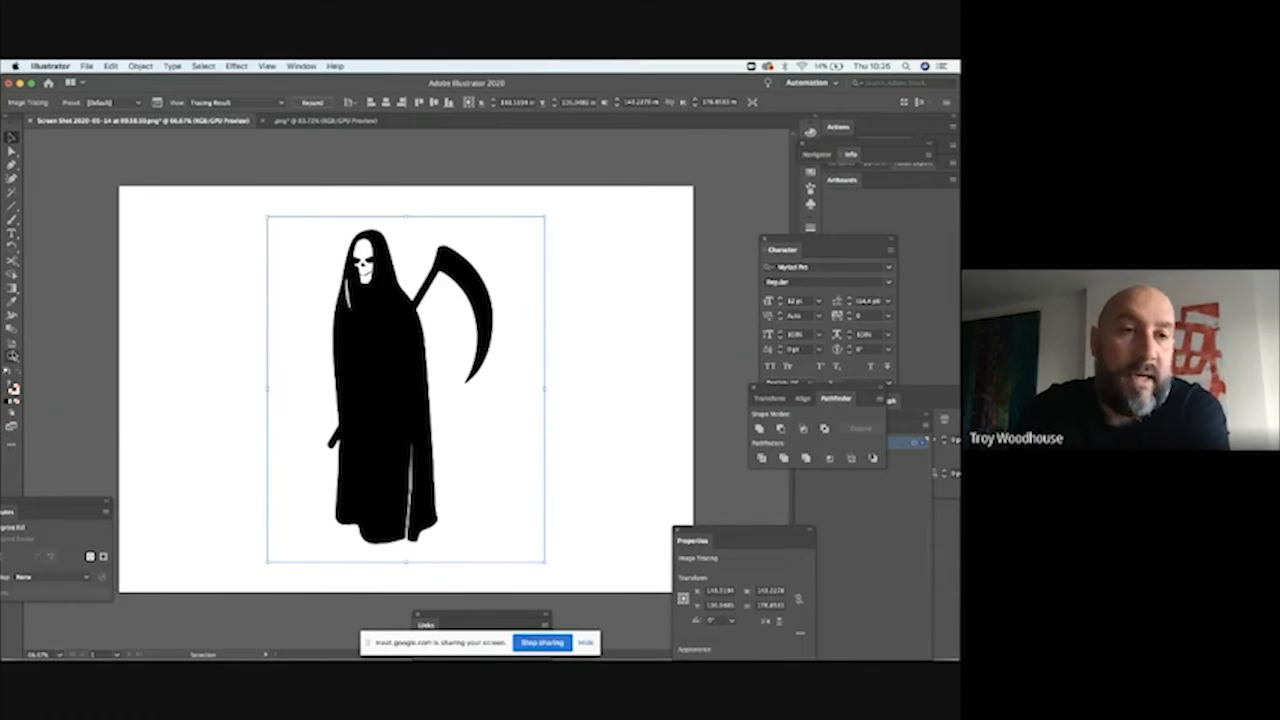
Step: Compare the traced edges around the hood and skull with the original bitmap by undoing and redoing the trace, ending on the bitmap
left_click(12, 357)
left_click_drag(322, 250, 580, 405)
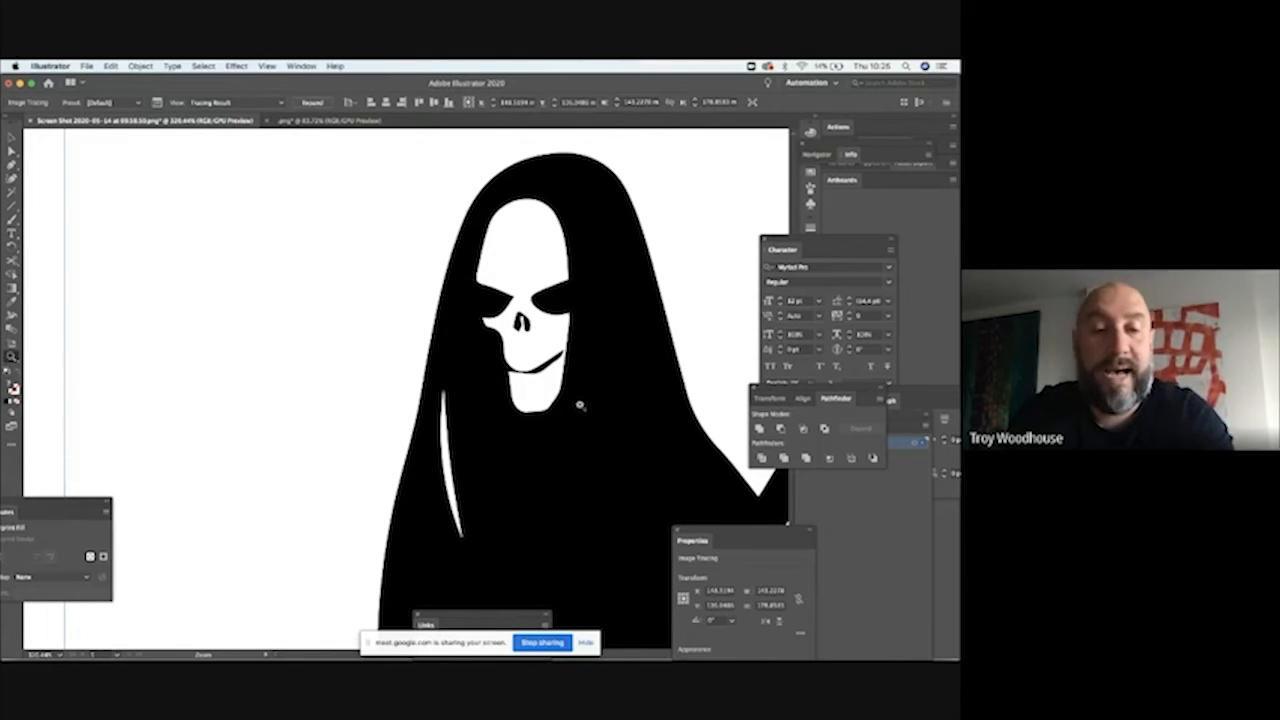
key("ctrl+z")
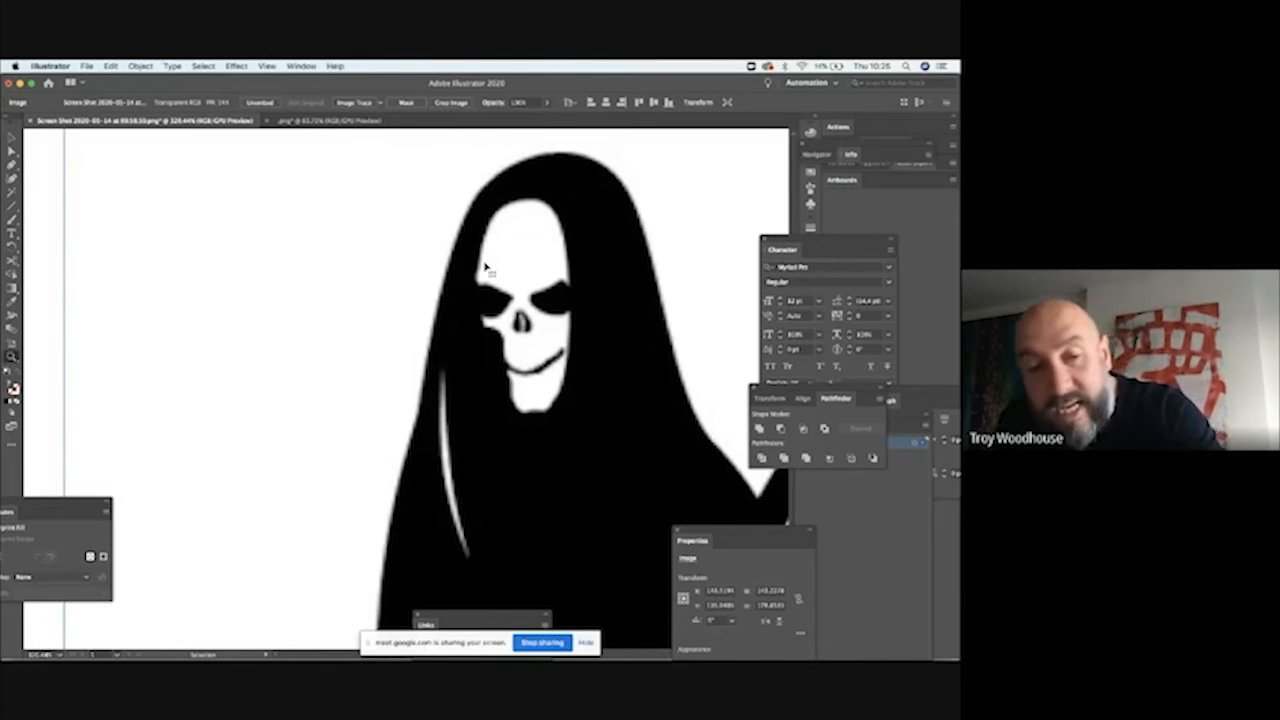
key("ctrl+shift+z")
key("ctrl+z")
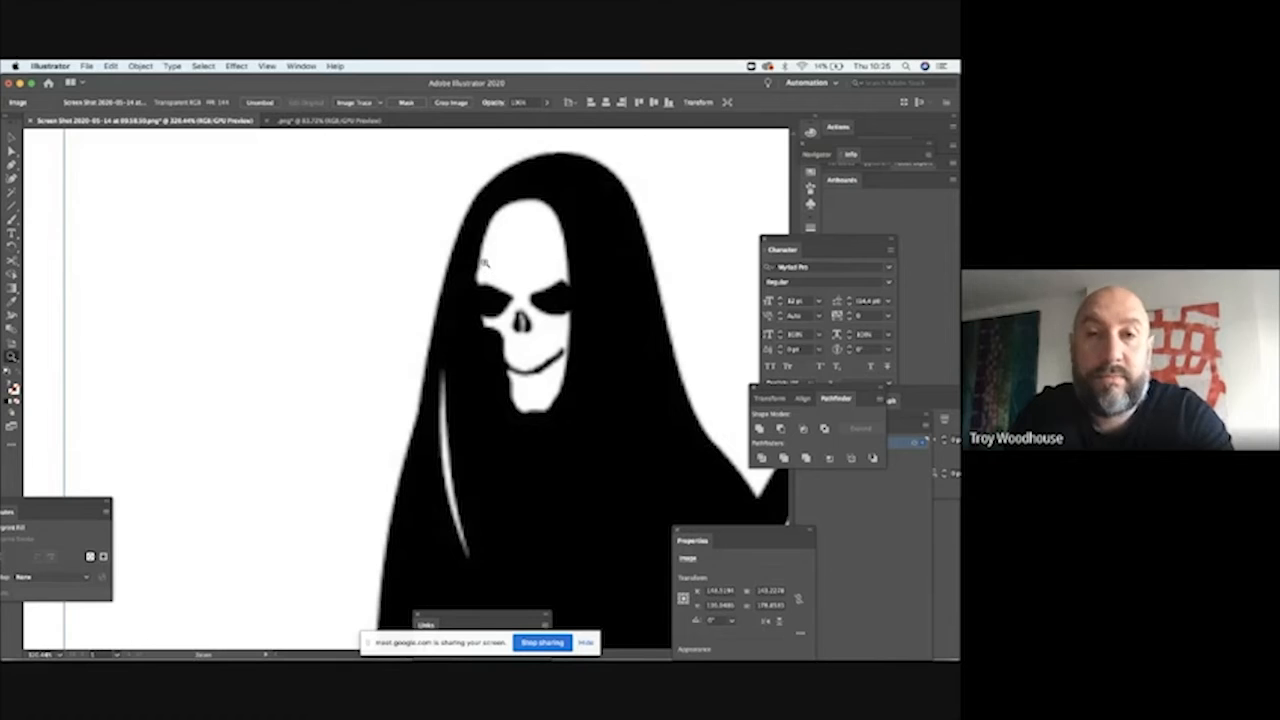
key("super+shift+z")
key("super+z")
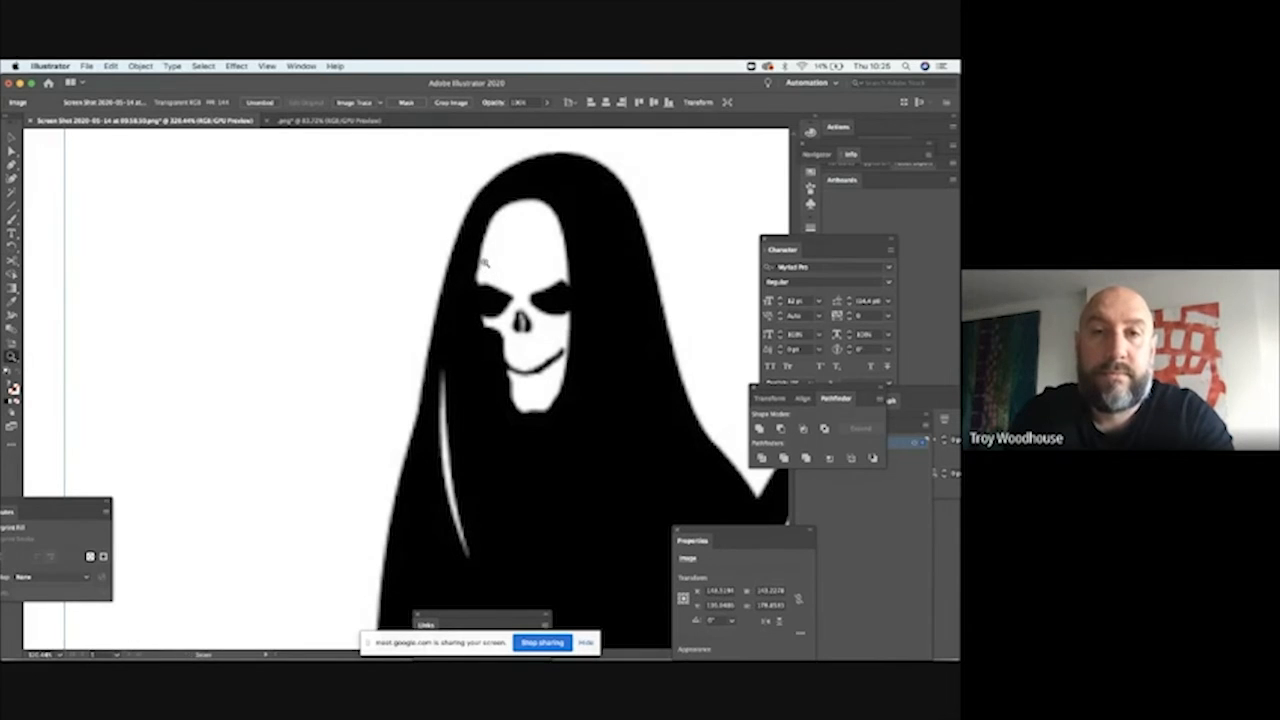
Step: Apply Image Trace with the default preset to the whole grim reaper bitmap again
key("v")
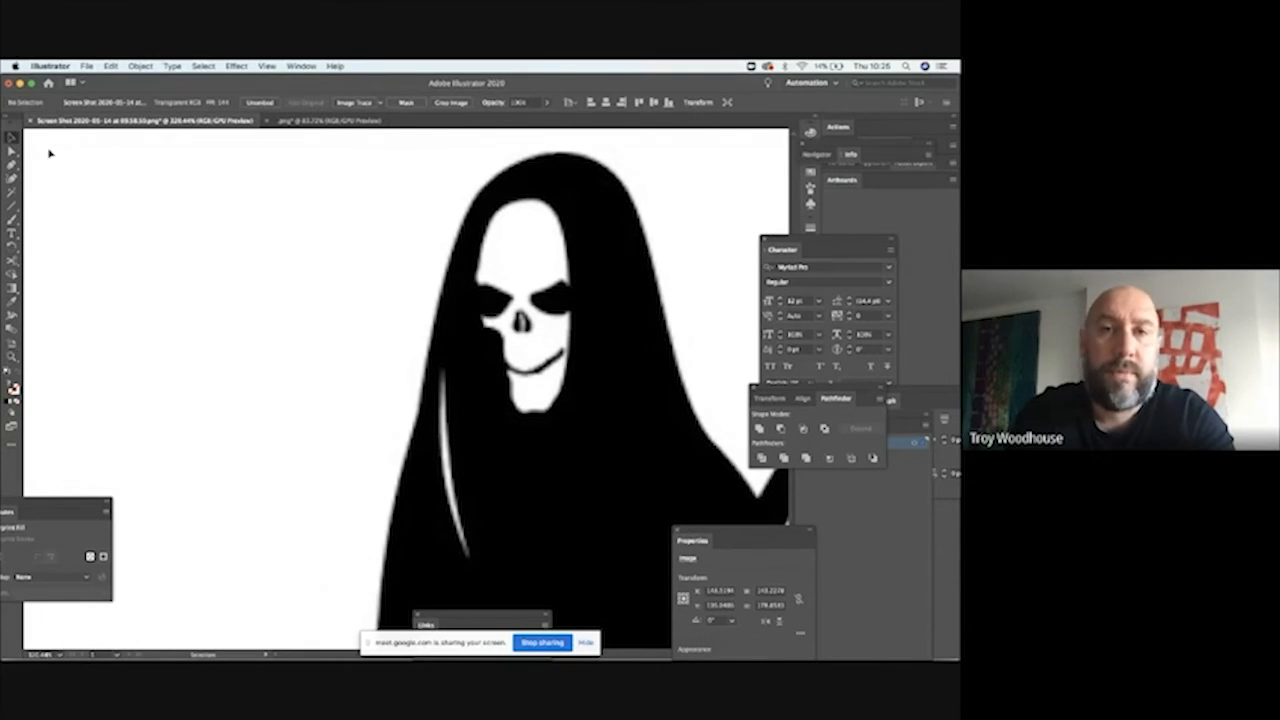
key("super+0")
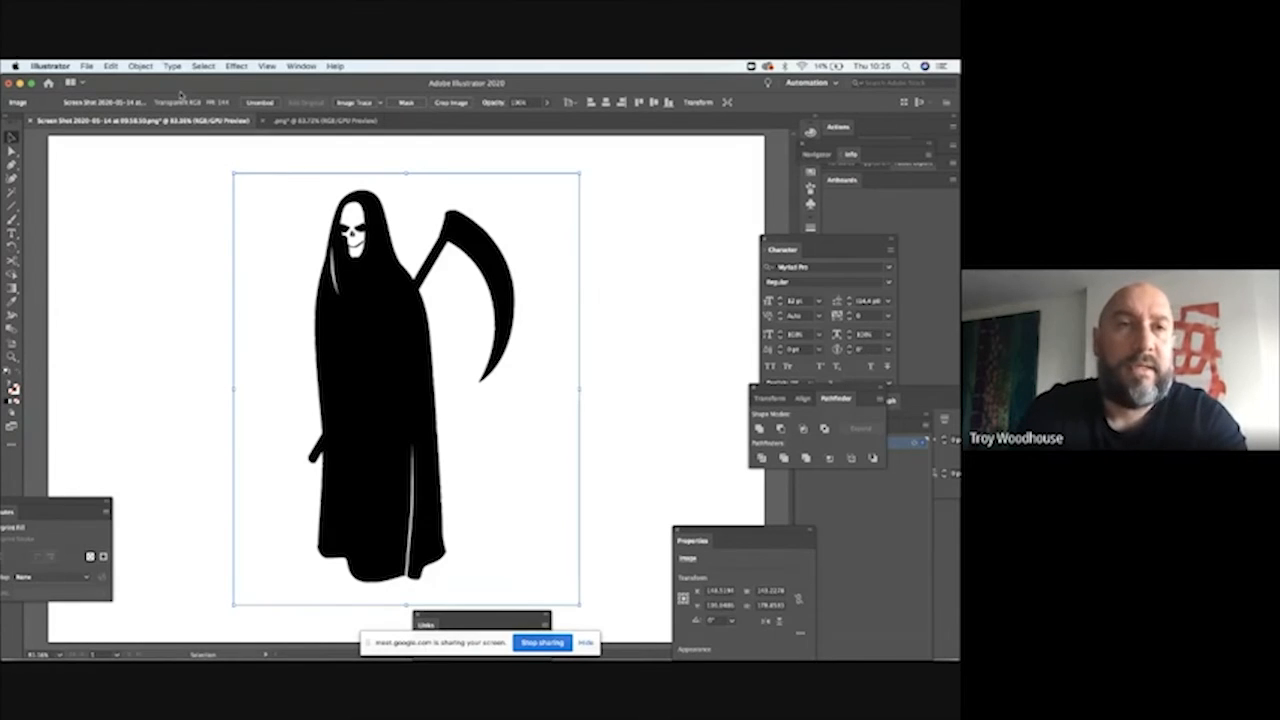
left_click(140, 66)
mouse_move(184, 399)
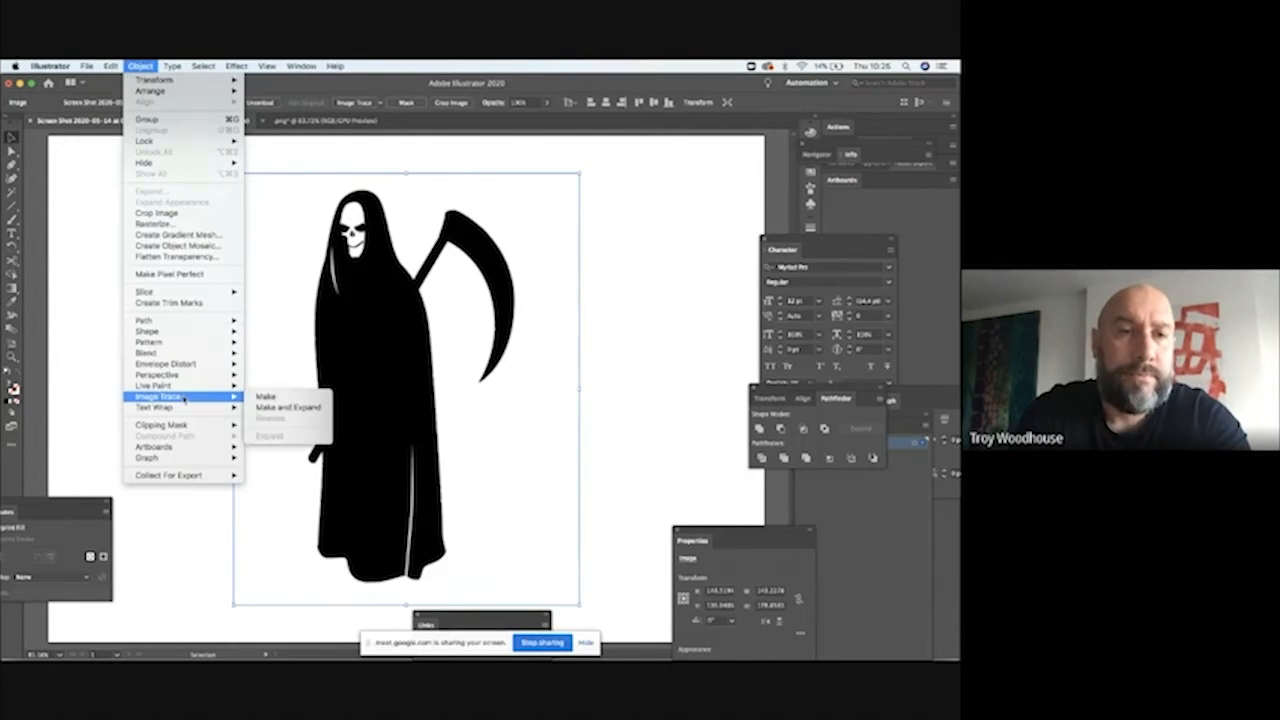
left_click(266, 396)
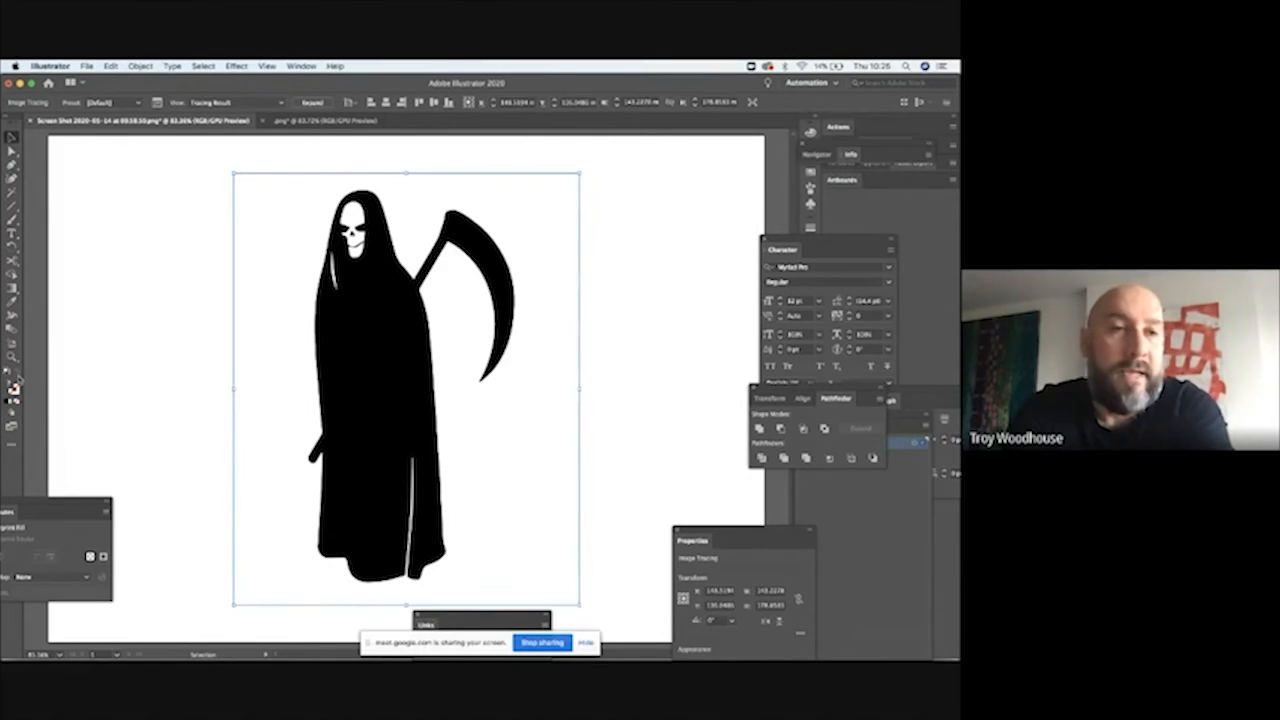
Step: Expand the traced grim reaper into vector paths, with Object and Fill included
left_click(12, 357)
left_click_drag(377, 250, 396, 289)
scroll(467, 355, "up", 2)
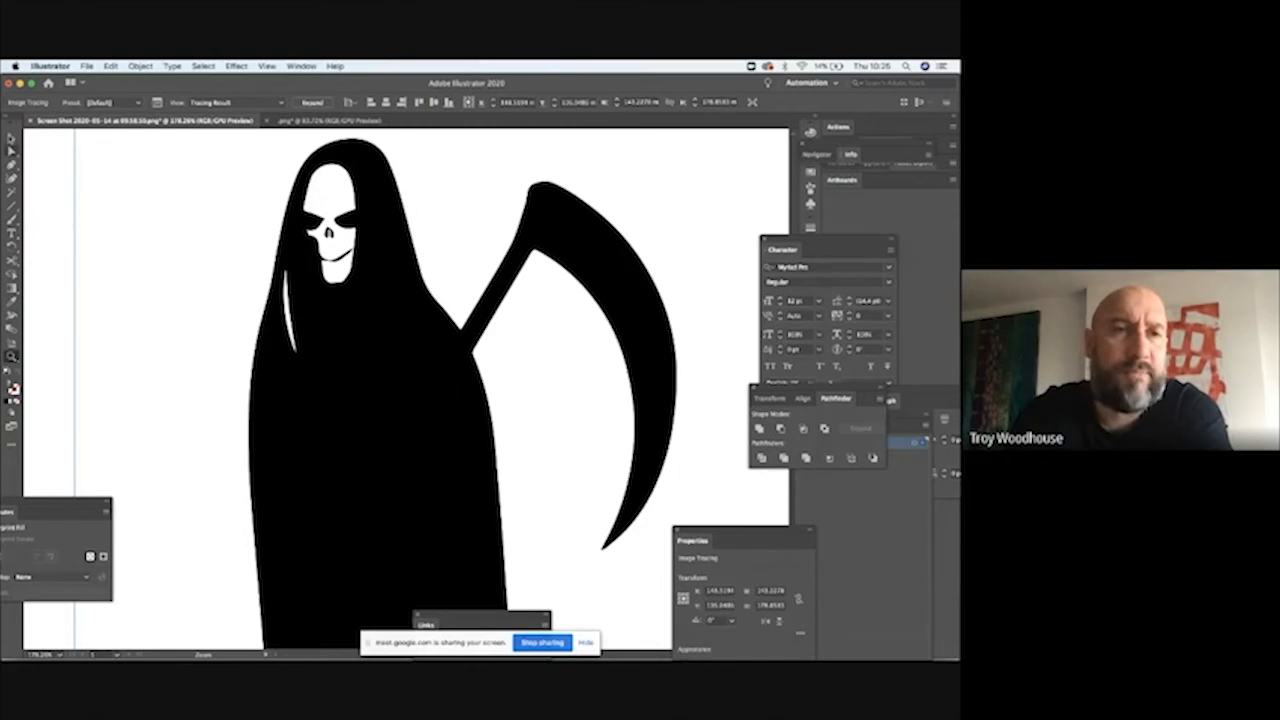
left_click(12, 139)
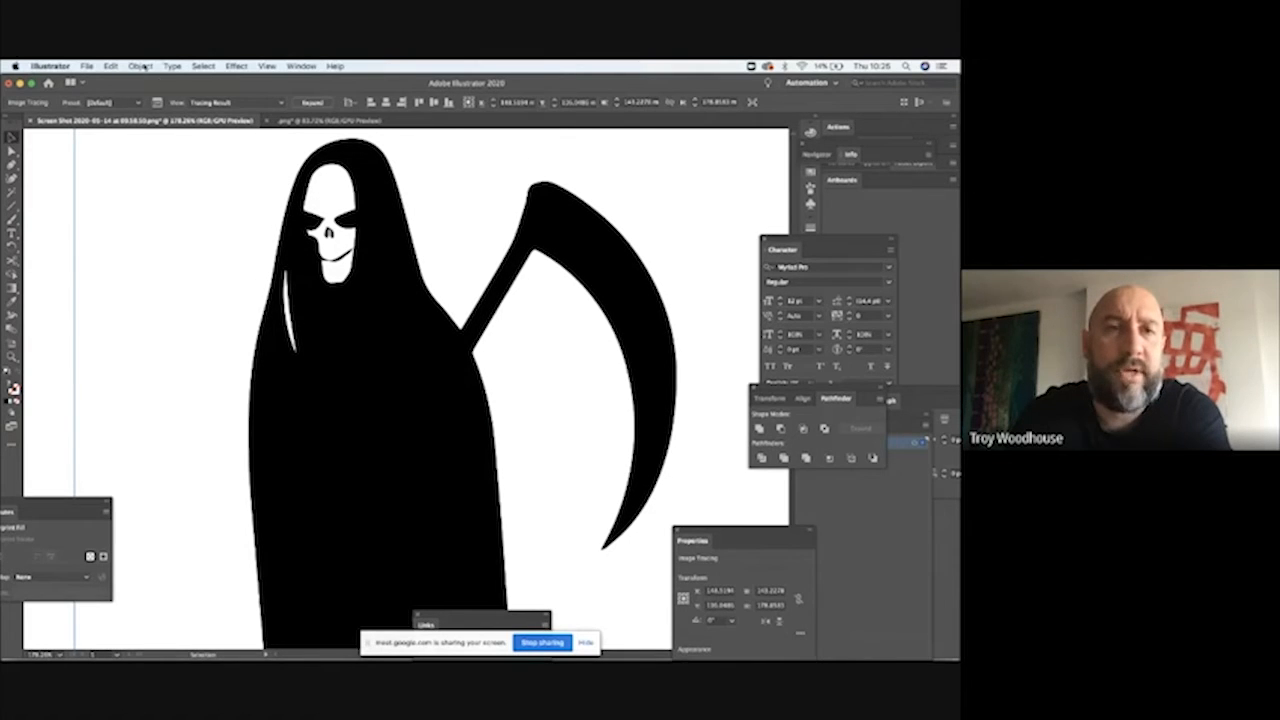
left_click(141, 66)
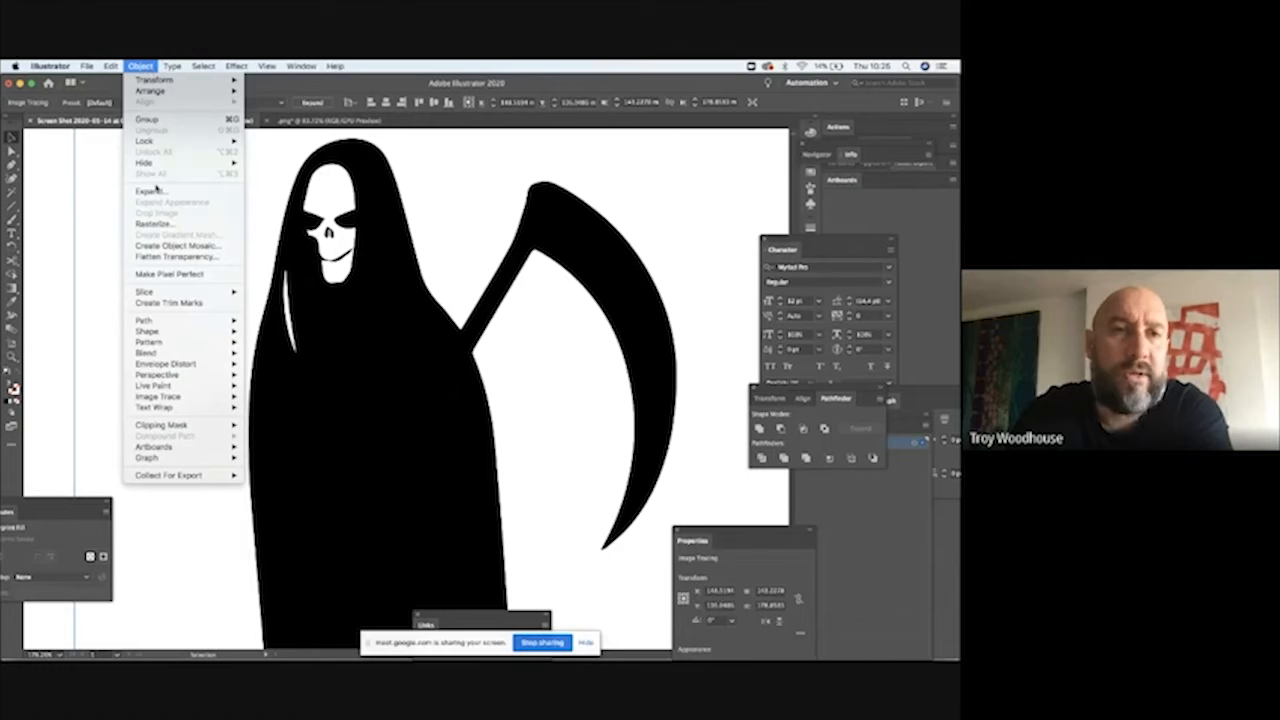
left_click(157, 190)
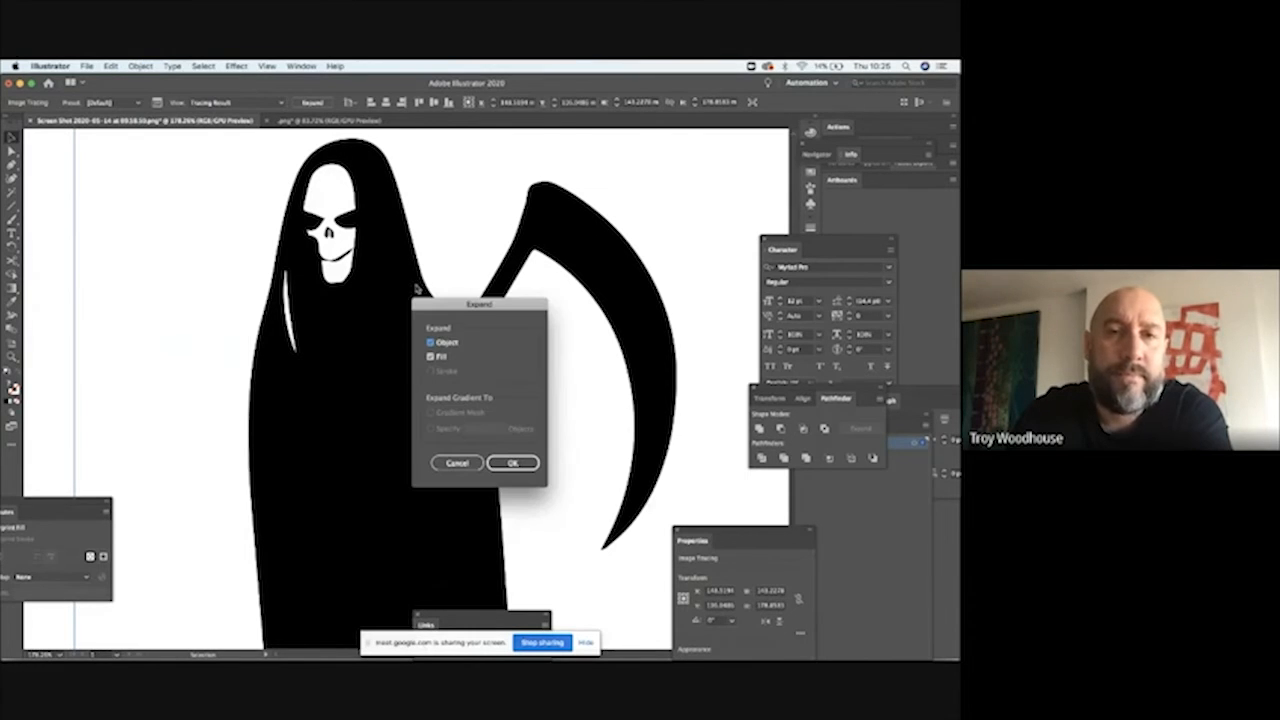
left_click(511, 462)
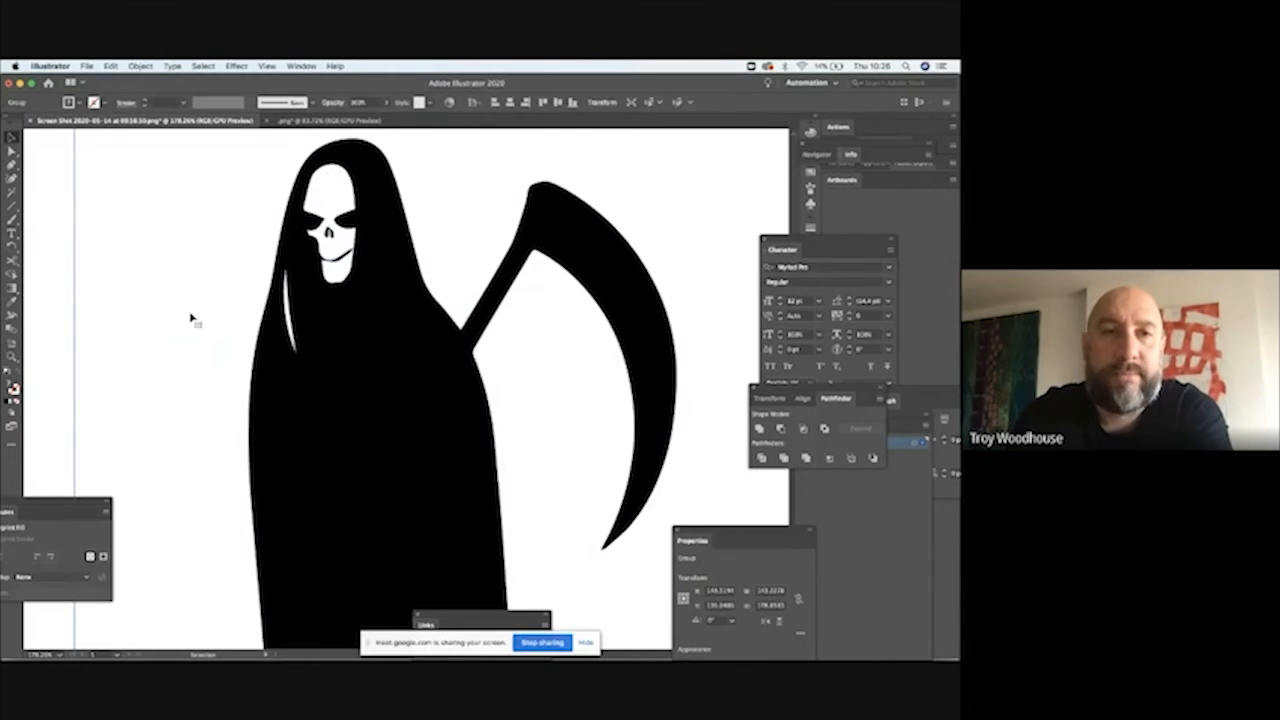
Step: Select the white areas around and inside the reaper with the Magic Wand and delete them
left_click(45, 189)
key("ctrl+0")
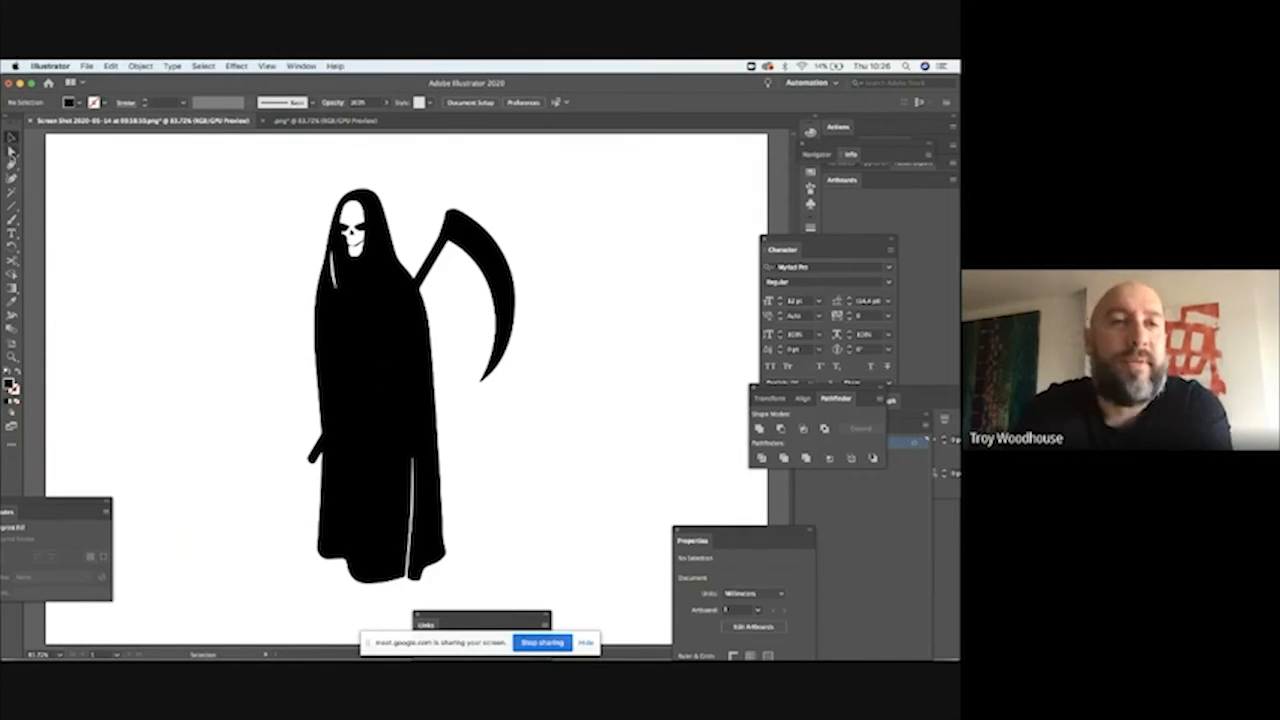
left_click(12, 191)
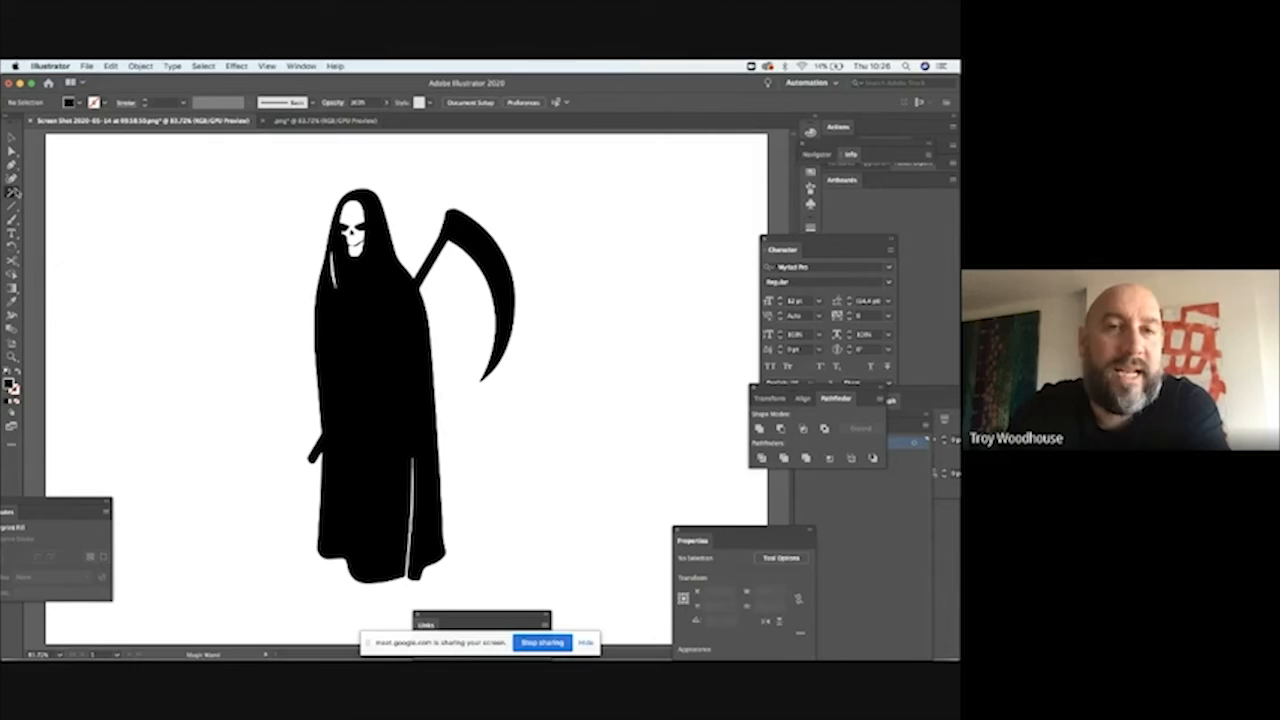
left_click(318, 207)
key("Delete")
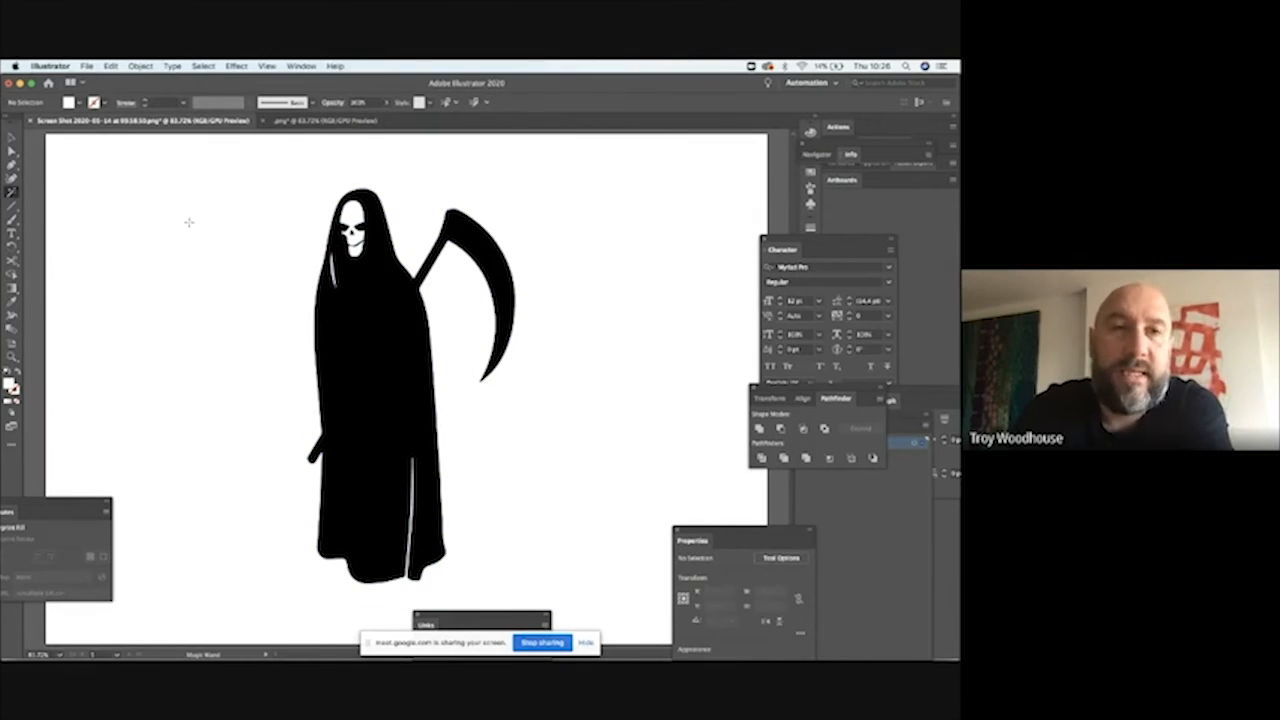
Step: Draw a closed white polygon with the Pen tool that covers the skull and stays inside the black hood
left_click(11, 139)
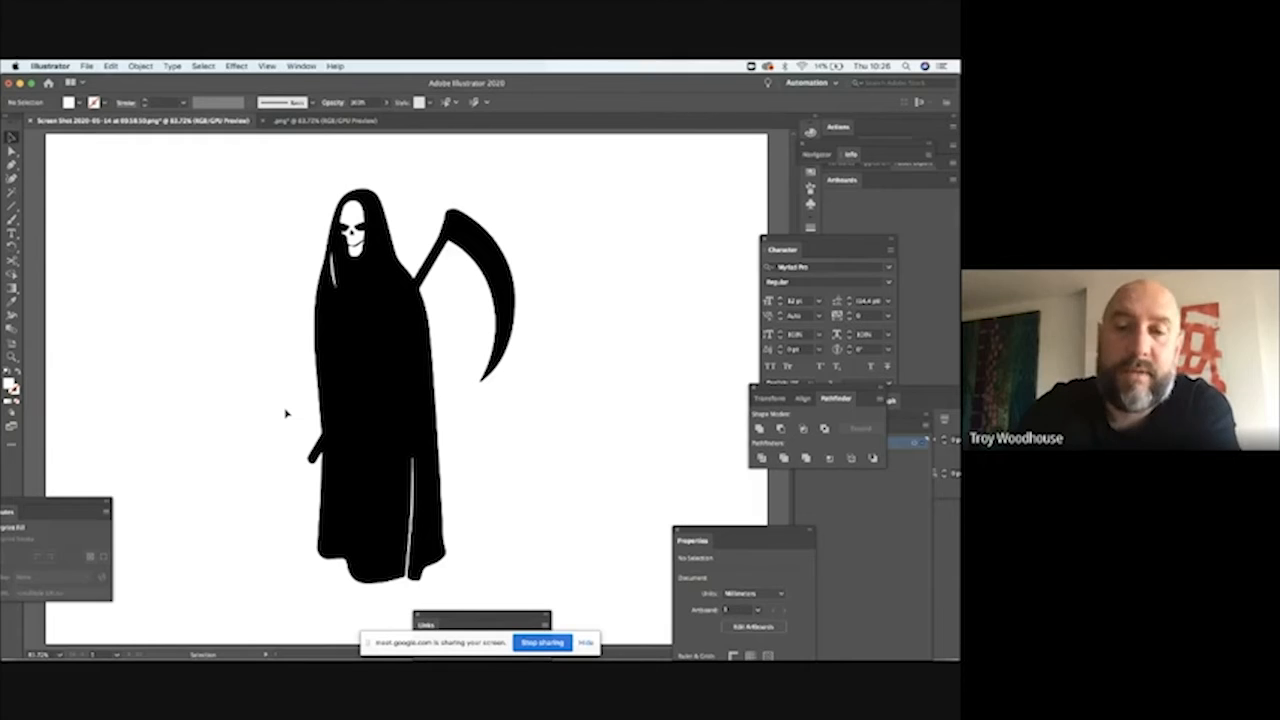
key("super+plus")
key("super+plus")
key("super+plus")
key("super+plus")
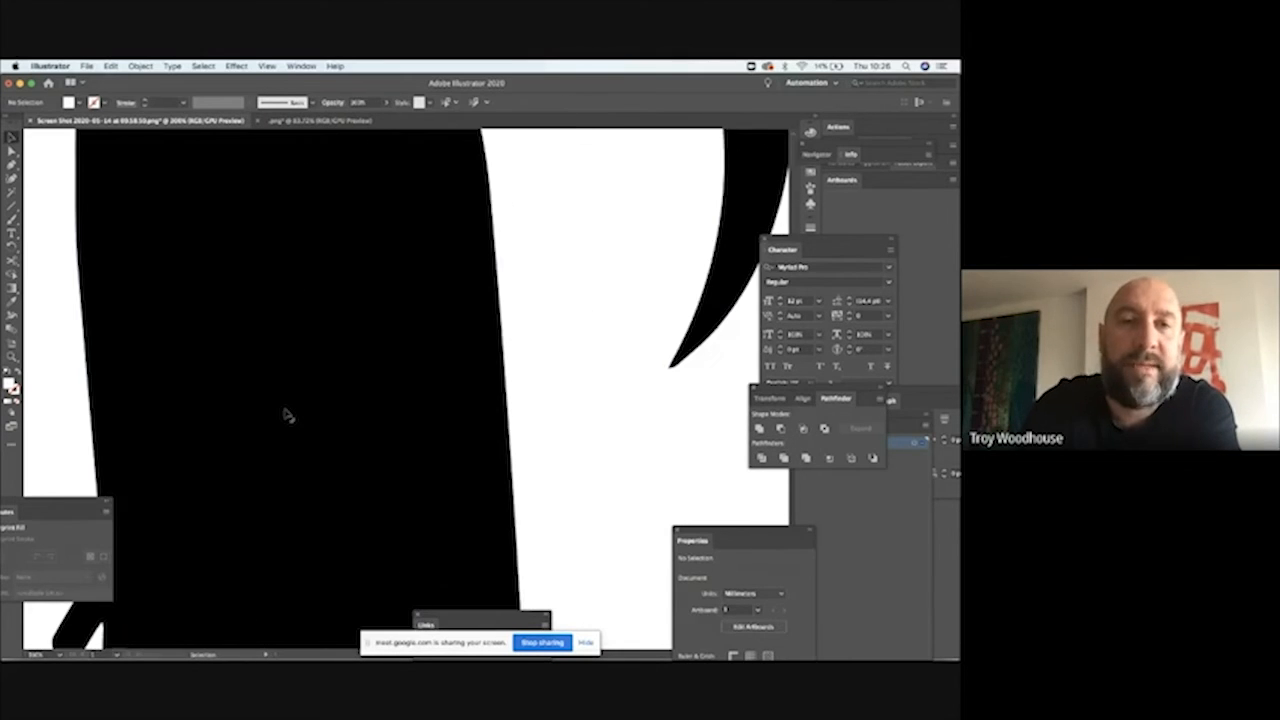
scroll(287, 415, "up", 8)
scroll(287, 415, "up", 3)
scroll(287, 415, "left", 1)
key("p")
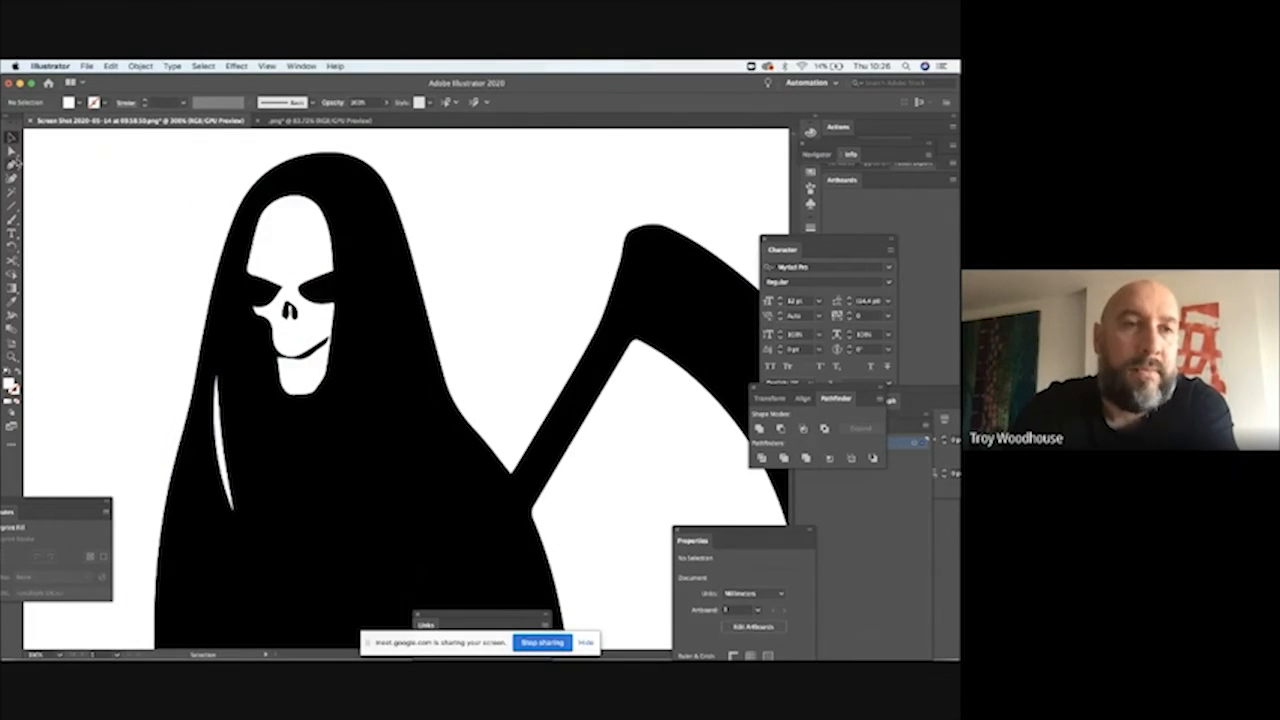
left_click(275, 185)
left_click(254, 207)
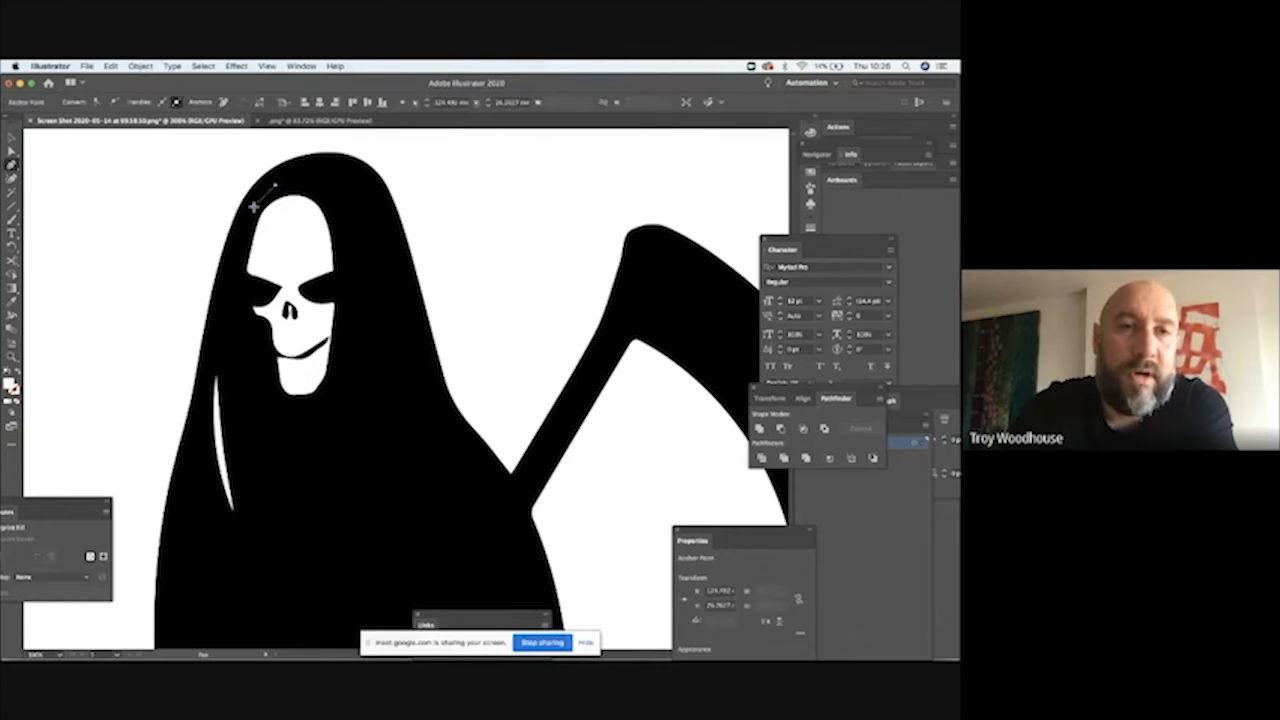
left_click(241, 249)
left_click(234, 303)
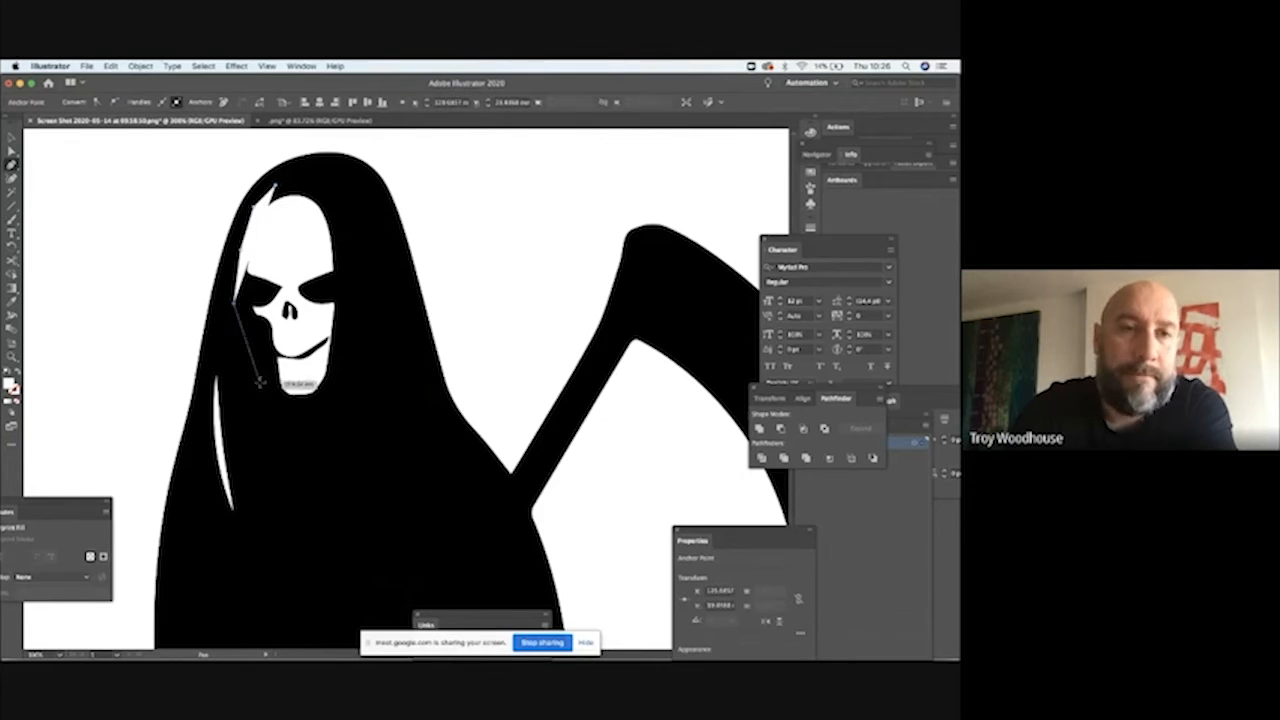
left_click(275, 438)
left_click(370, 438)
left_click(382, 366)
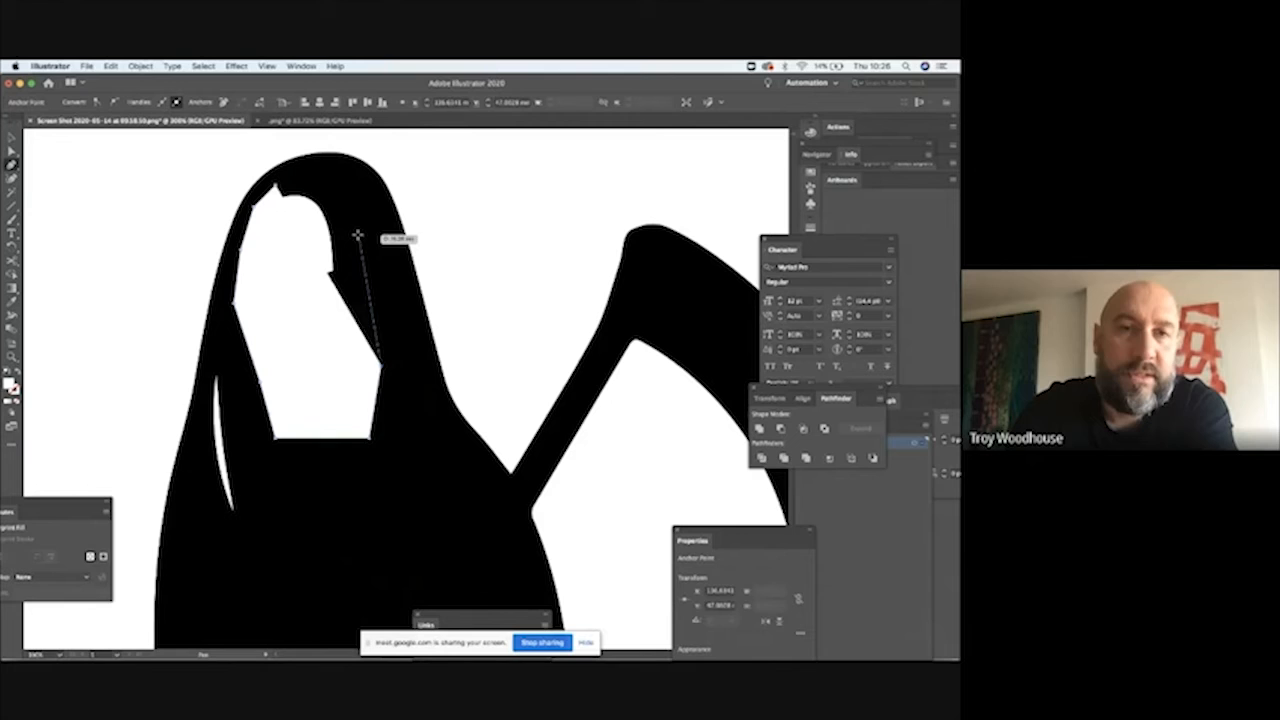
left_click(346, 175)
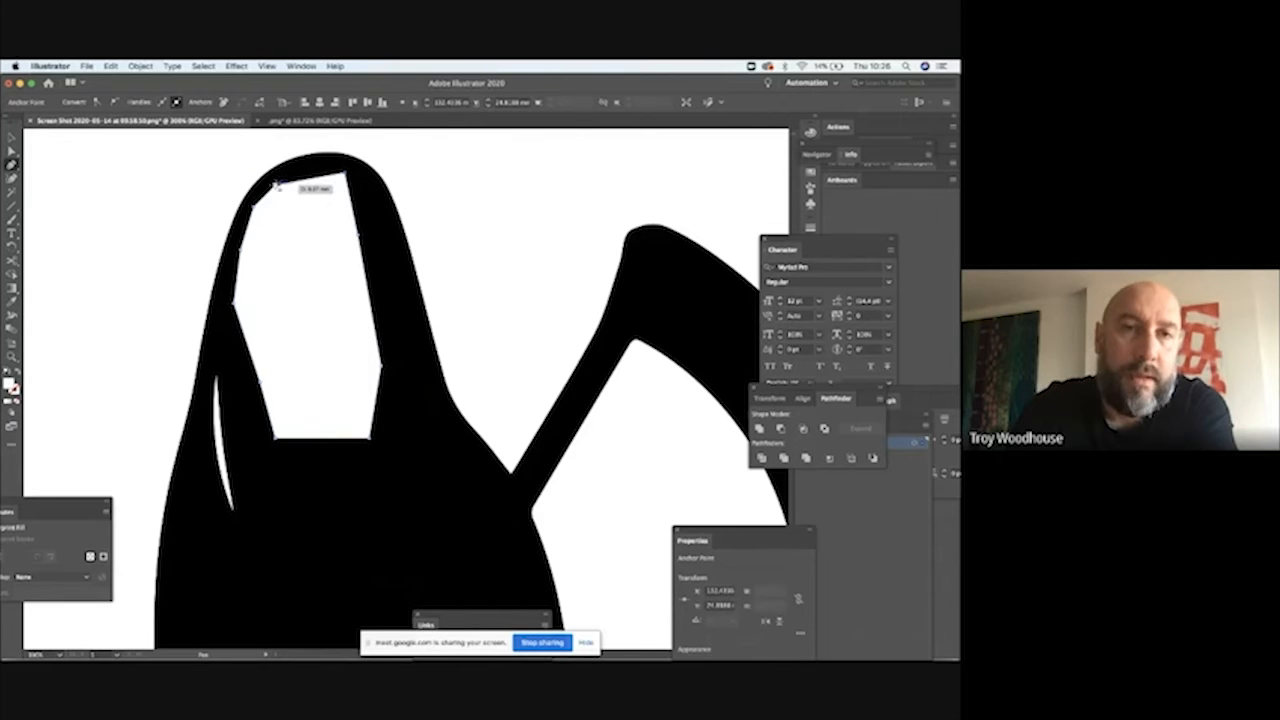
left_click(277, 186)
left_click(11, 138)
left_click(103, 181)
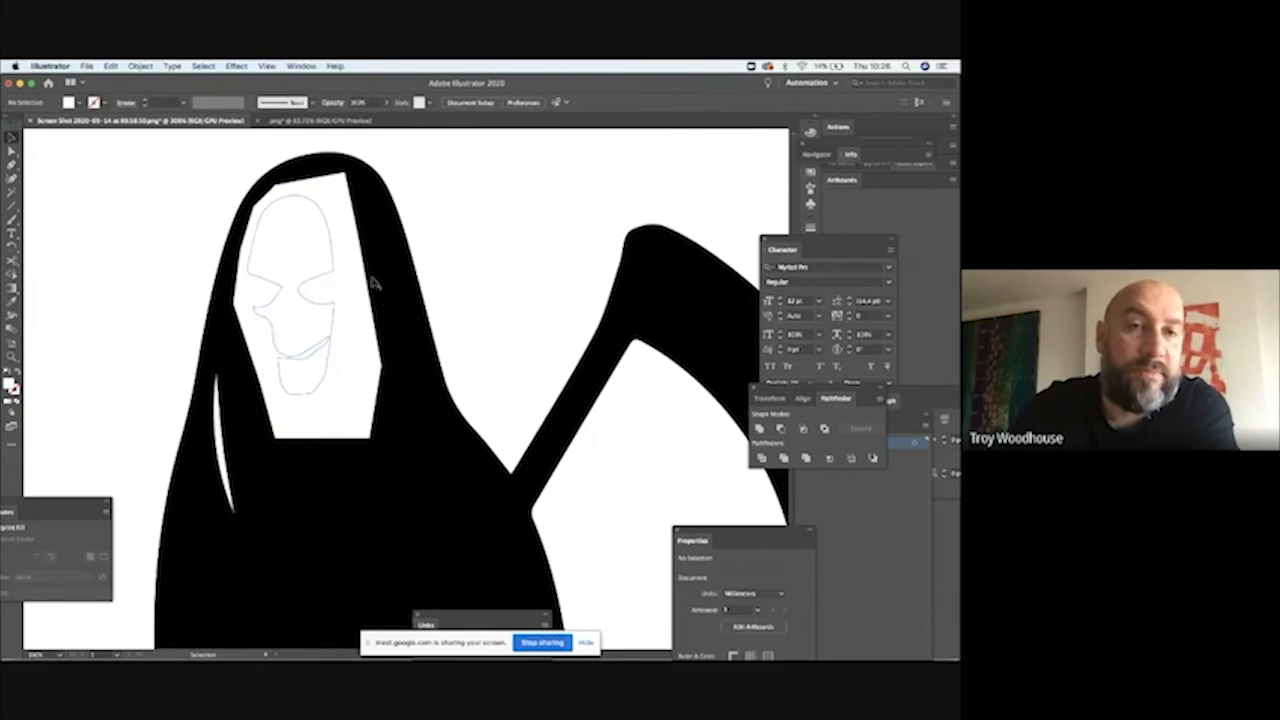
Step: Send the white polygon to the back so it fills the skull opening behind the hood
left_click(350, 232)
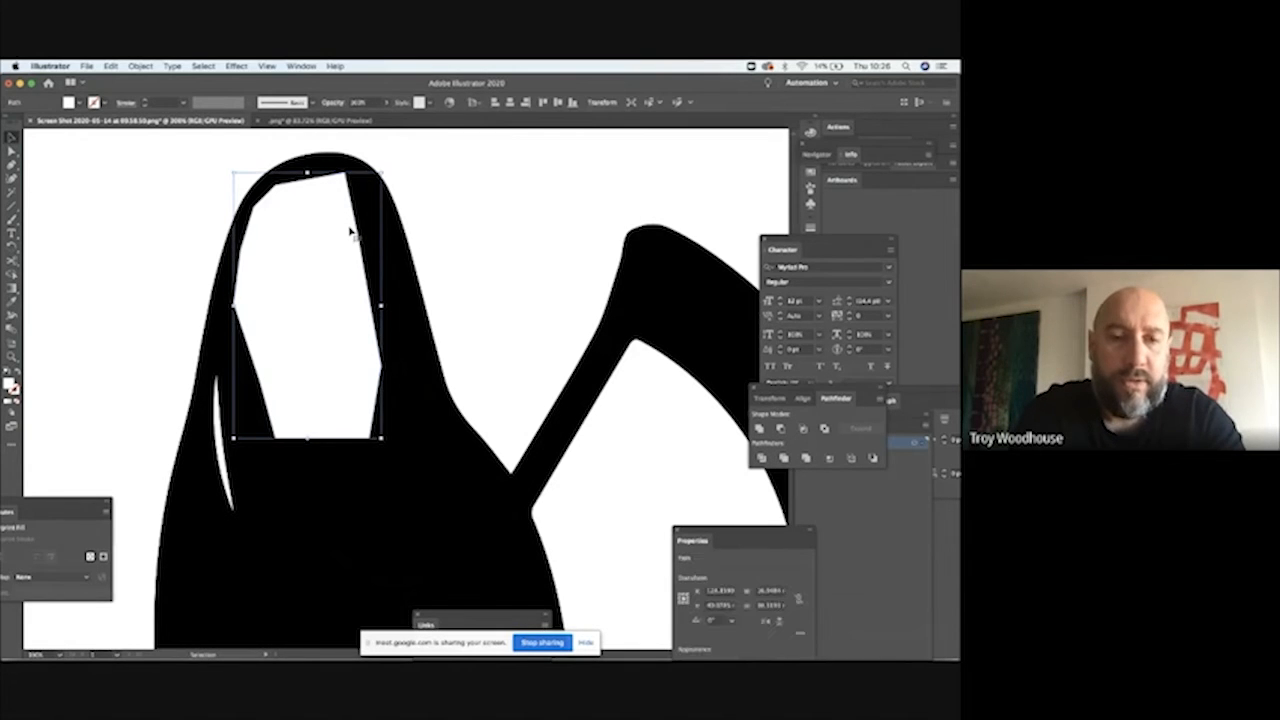
right_click(350, 232)
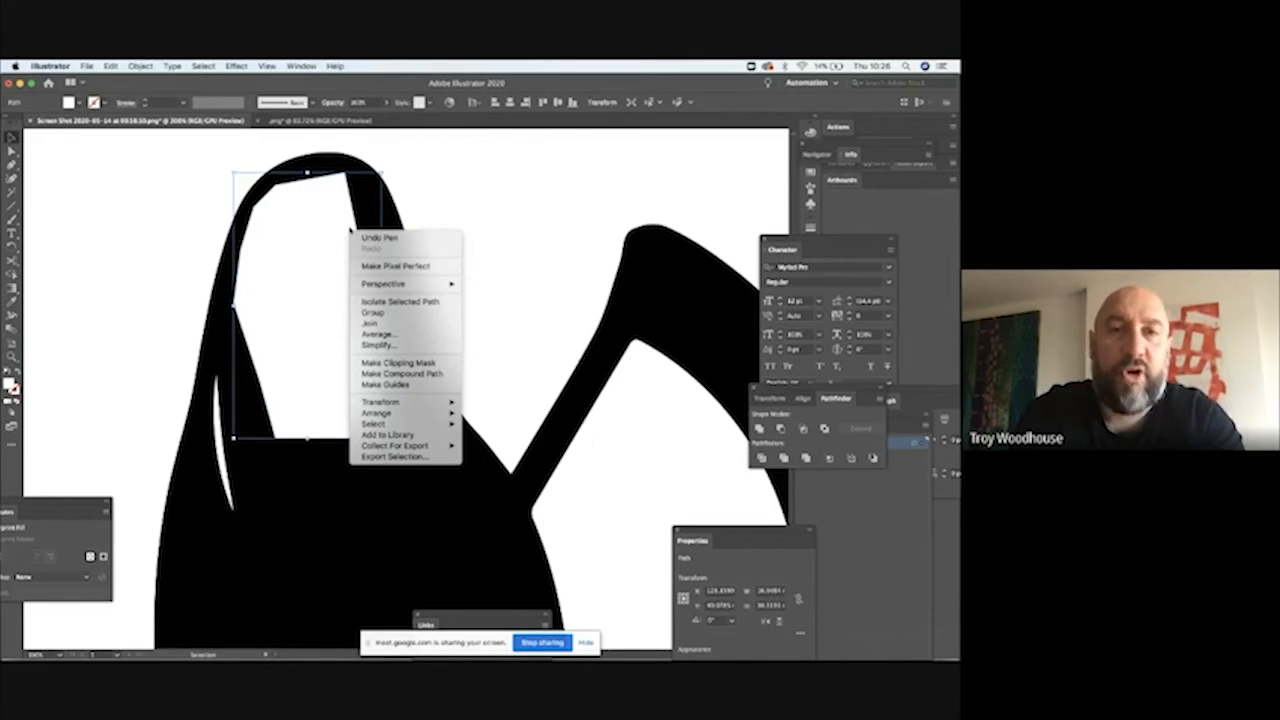
mouse_move(407, 420)
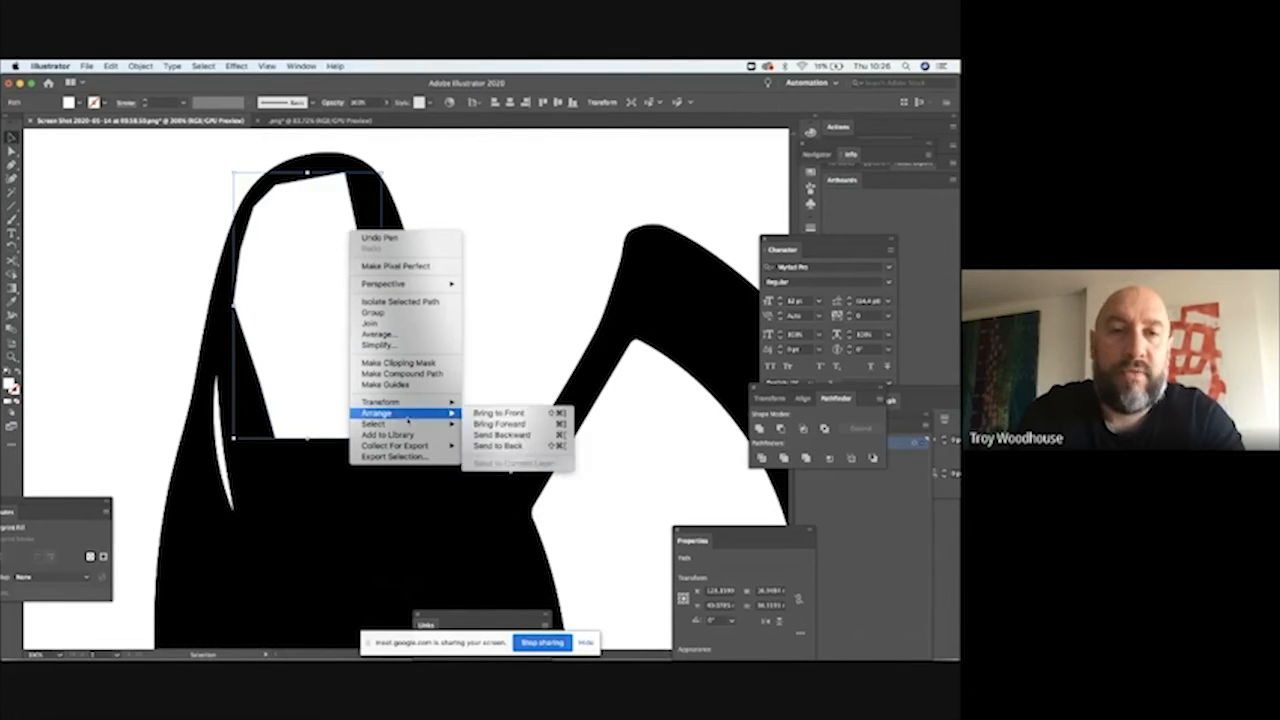
left_click(519, 446)
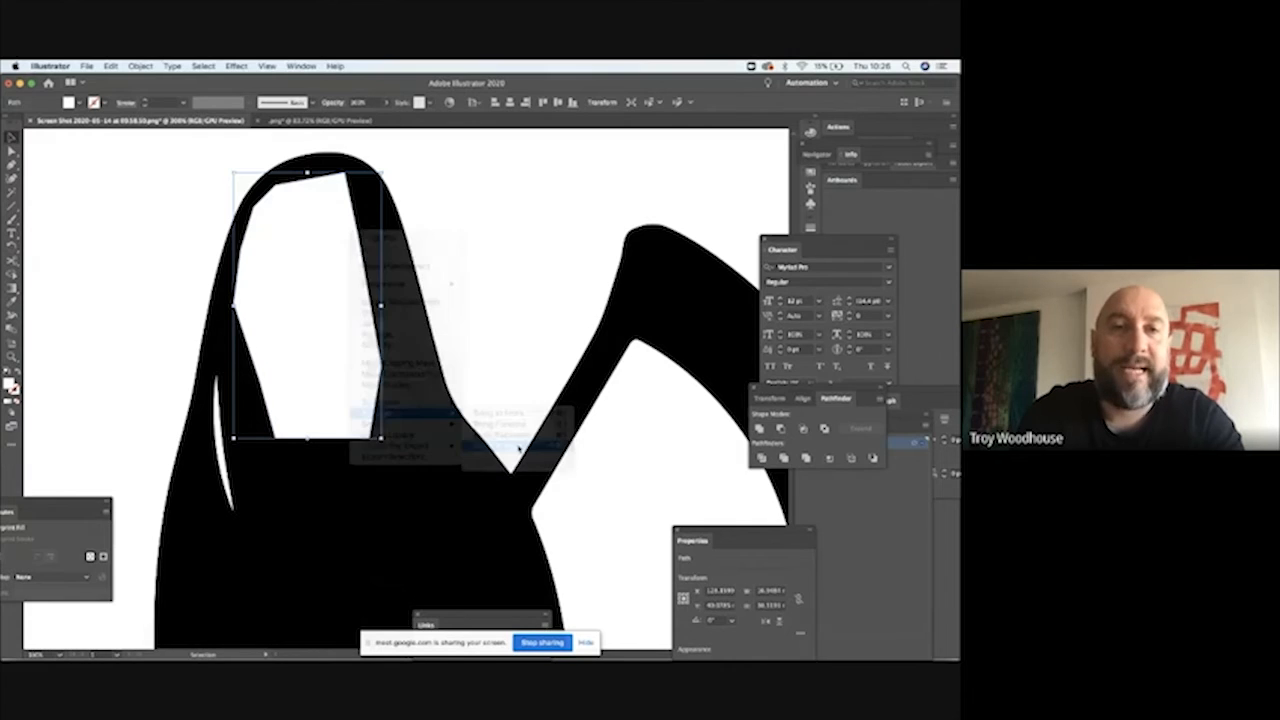
left_click(534, 246)
Step: Remove the thin curved sliver below the skull from the black robe using the Direct Selection tool
left_click(12, 150)
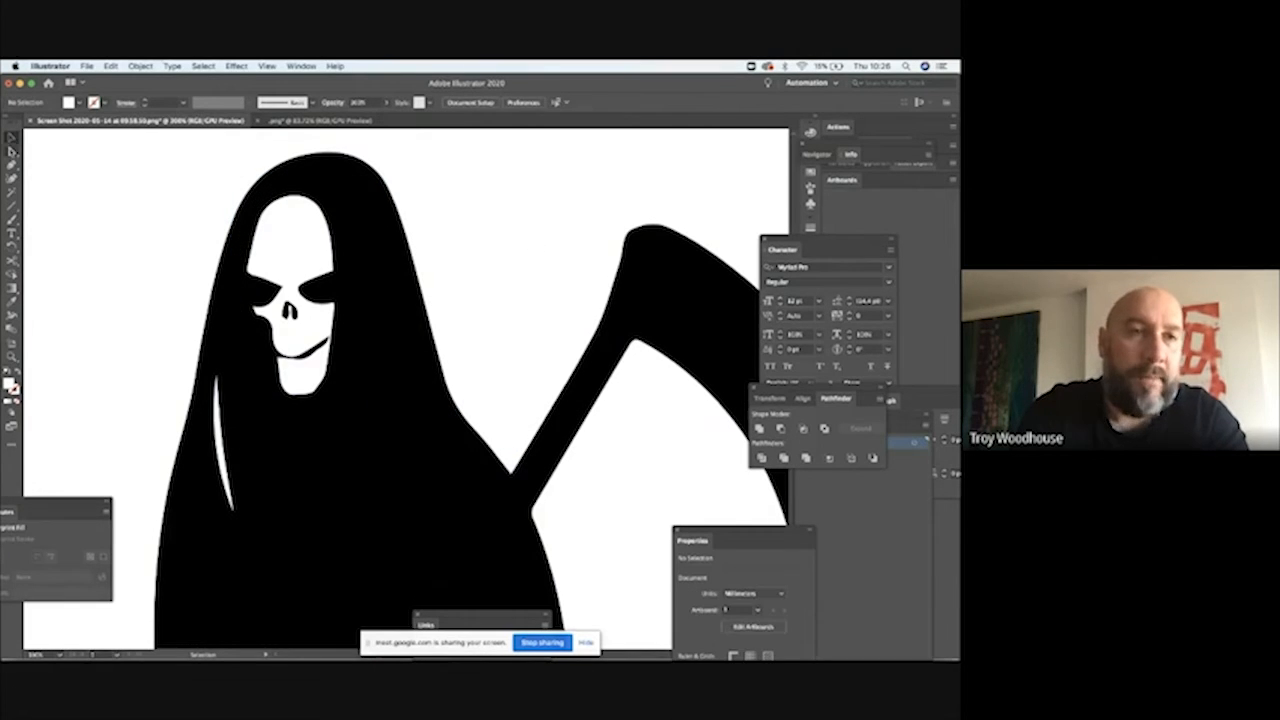
left_click(217, 373)
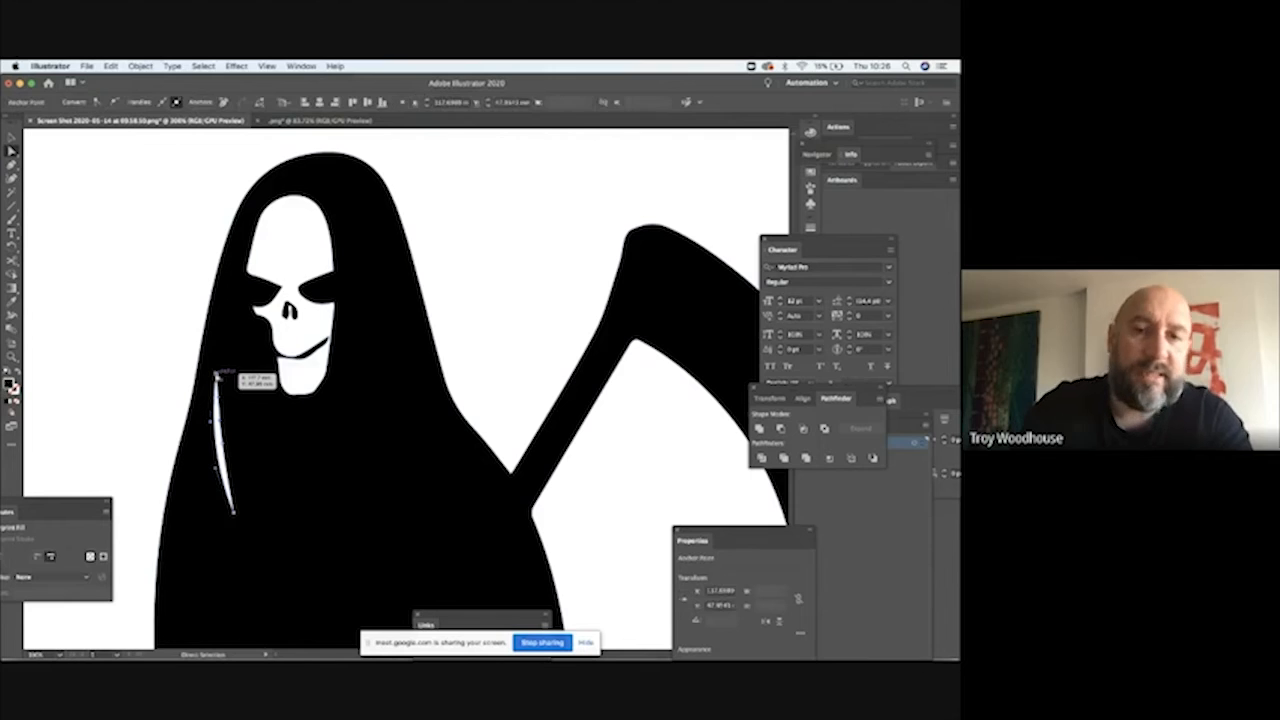
key("BackSpace")
key("super+0")
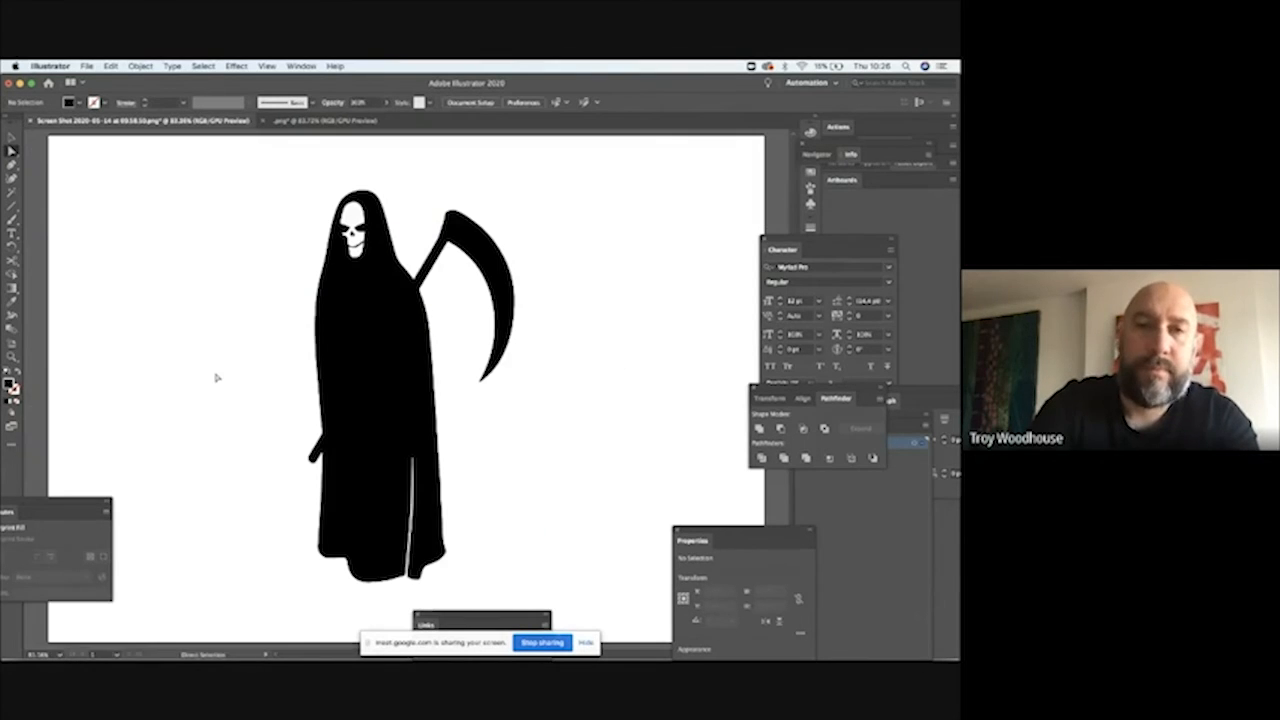
Step: Cut the complete reaper artwork with its white face backing and paste it into the SEVENTH REAPER lettering document
left_click(12, 139)
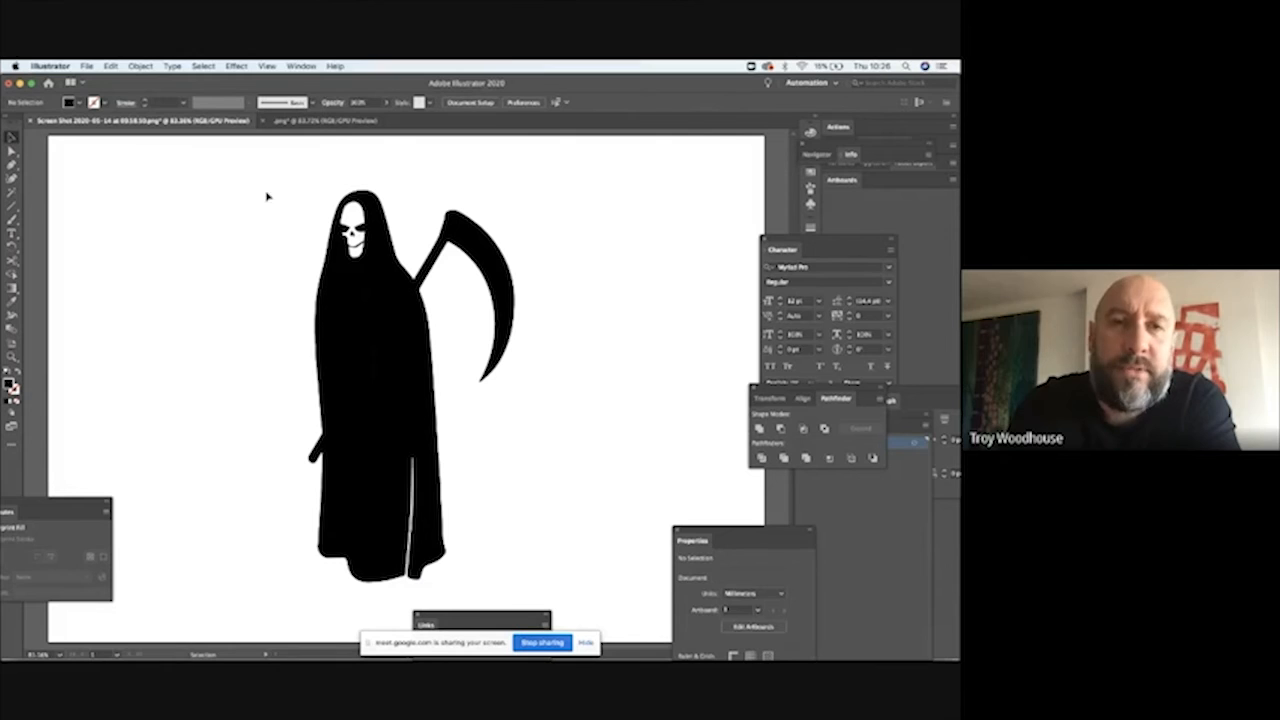
left_click_drag(267, 196, 538, 592)
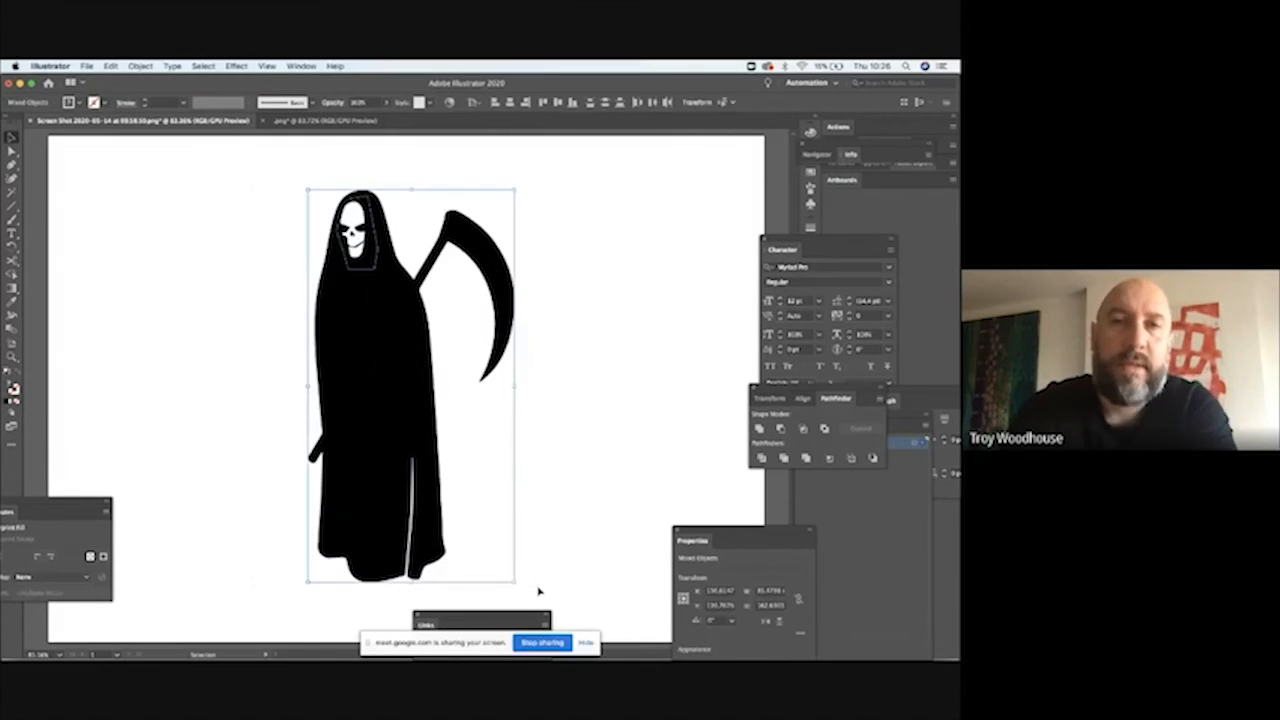
left_click(140, 66)
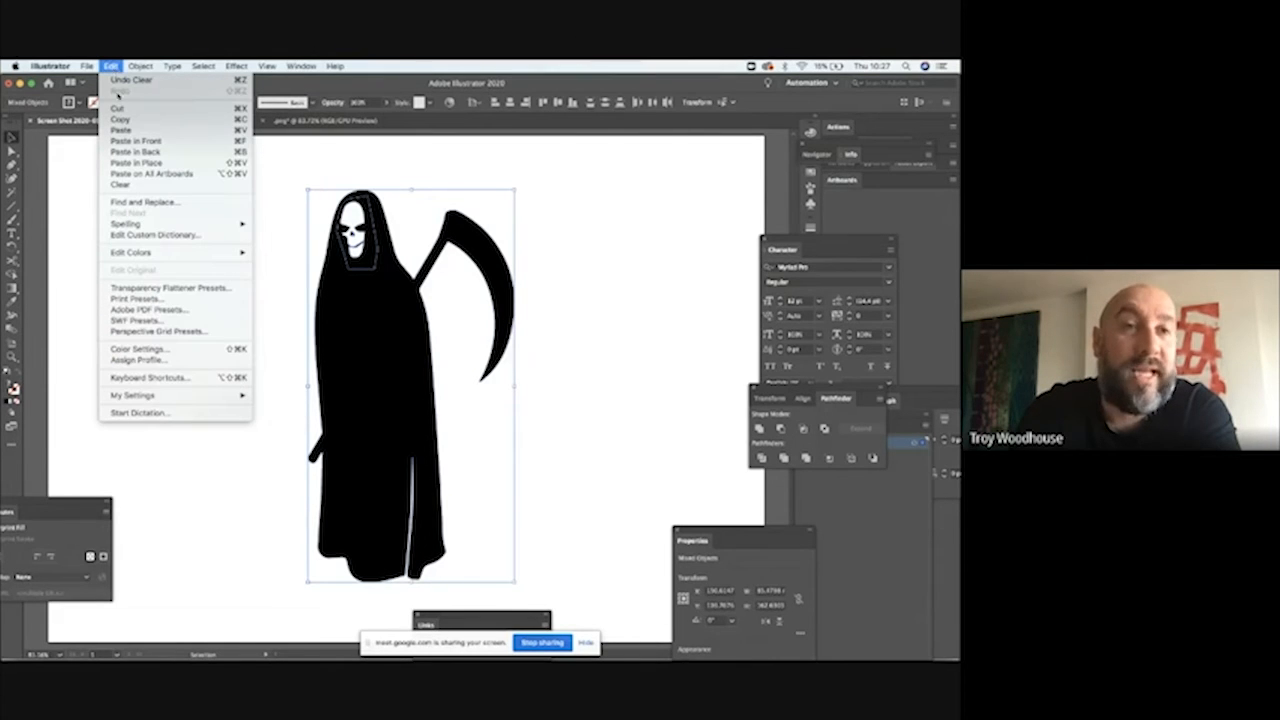
left_click(130, 80)
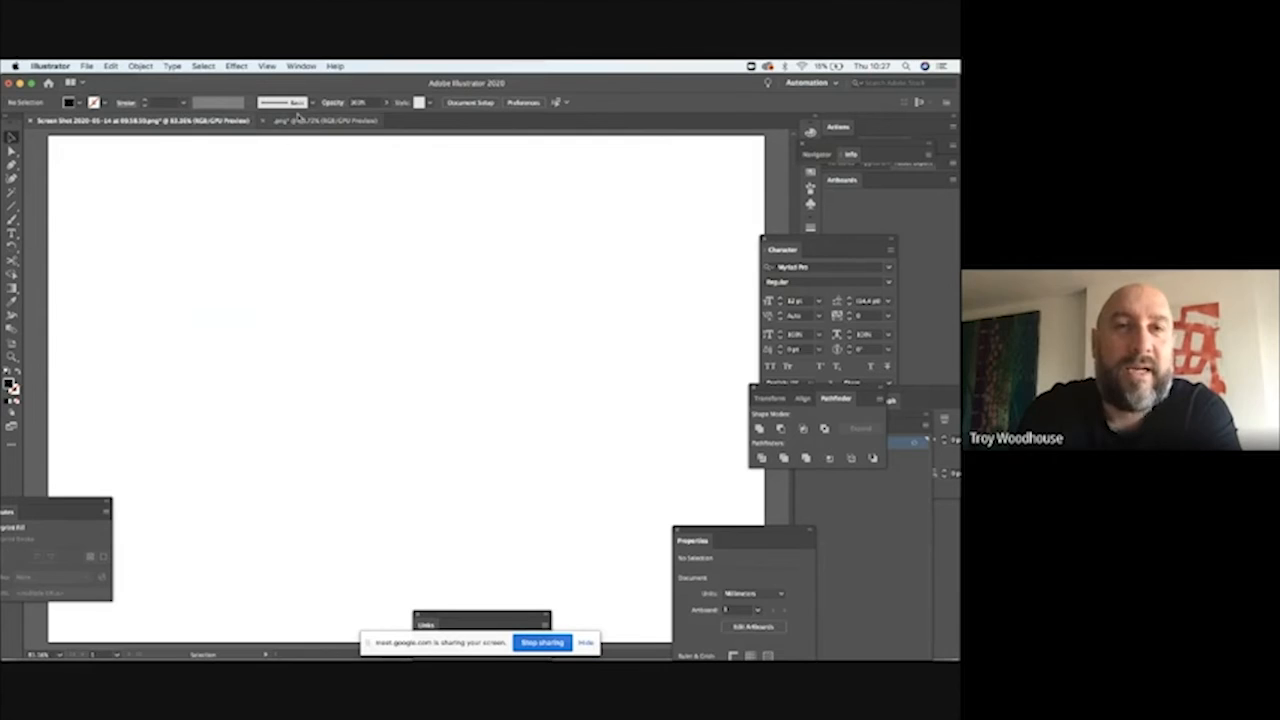
left_click(300, 120)
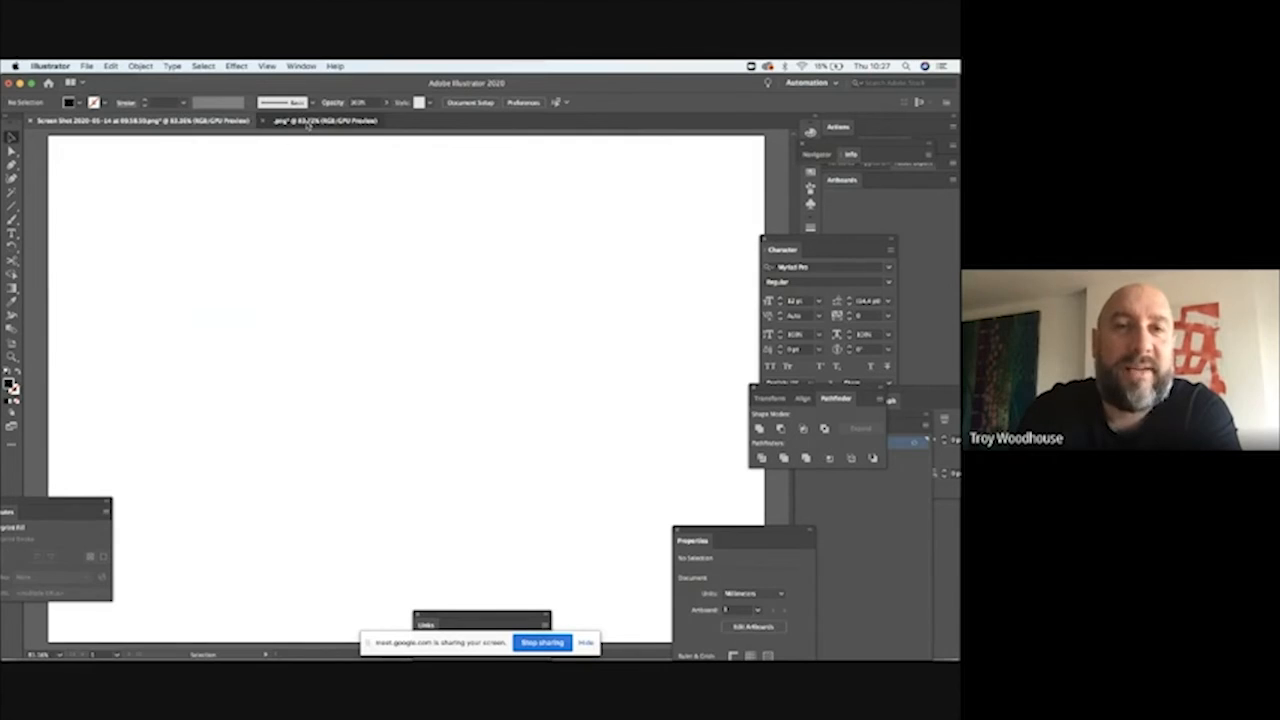
left_click(620, 330)
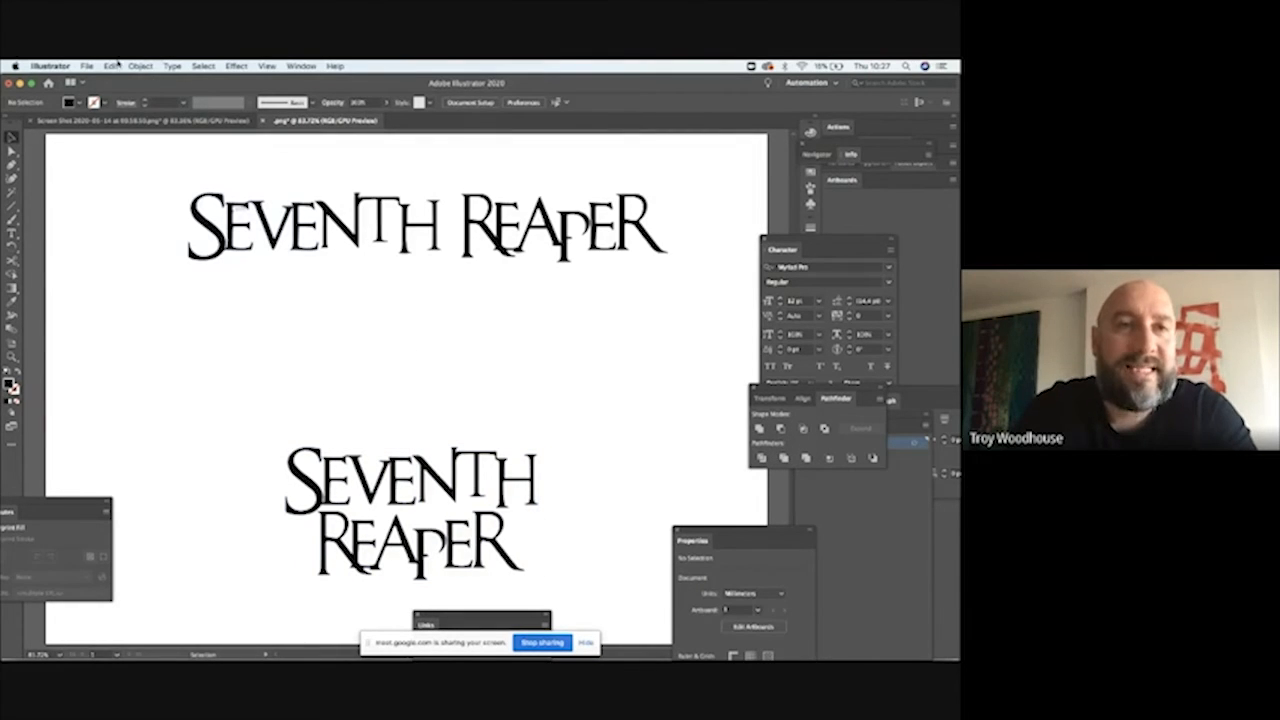
left_click(112, 65)
left_click(125, 129)
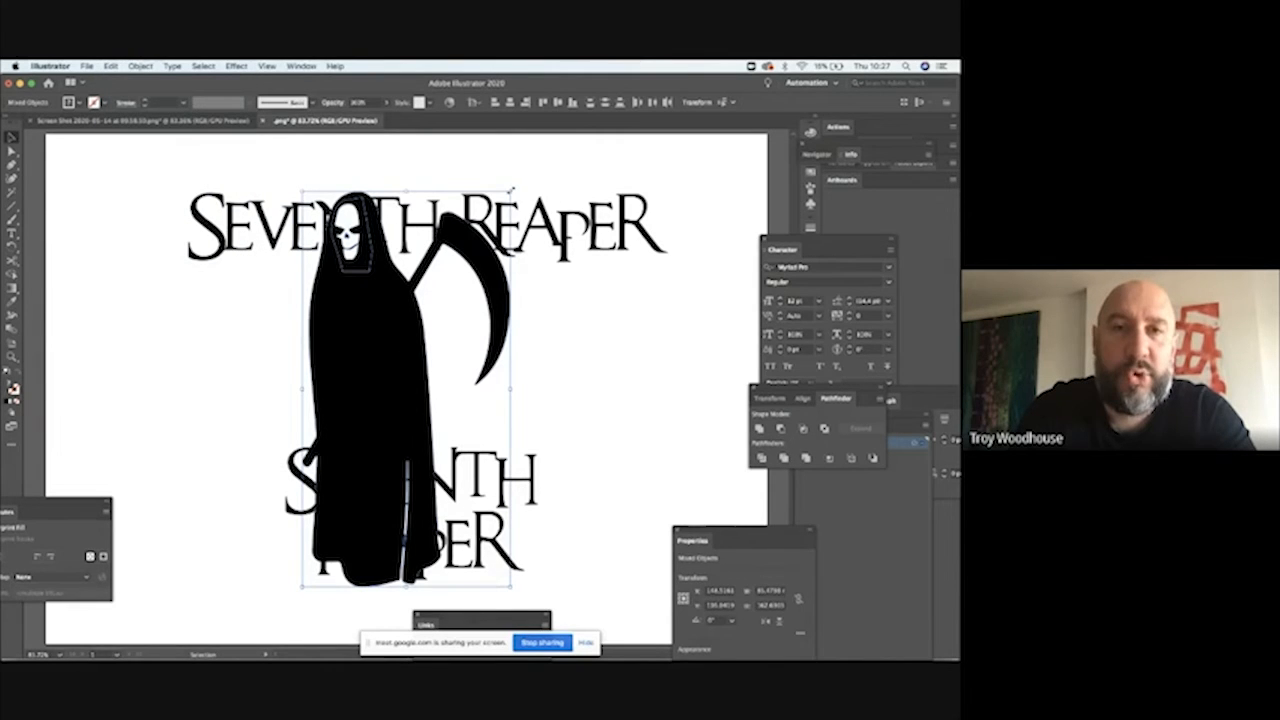
Step: Scale the reaper down to about 43 mm wide and move it beside the initial S of the one-line lettering
left_click_drag(511, 188, 413, 342)
left_click_drag(350, 449, 168, 178)
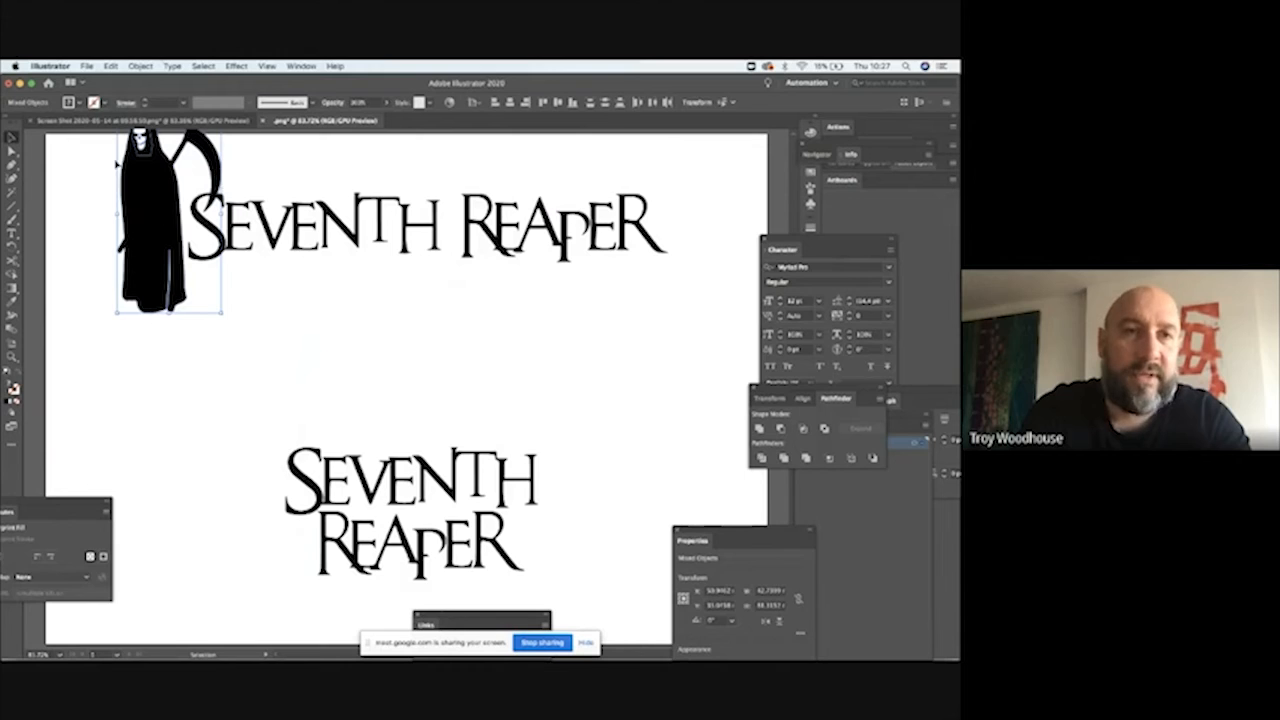
Step: Move the reaper and one-line lettering together down and right, and nudge the reaper slightly left of the initial S
left_click(94, 300)
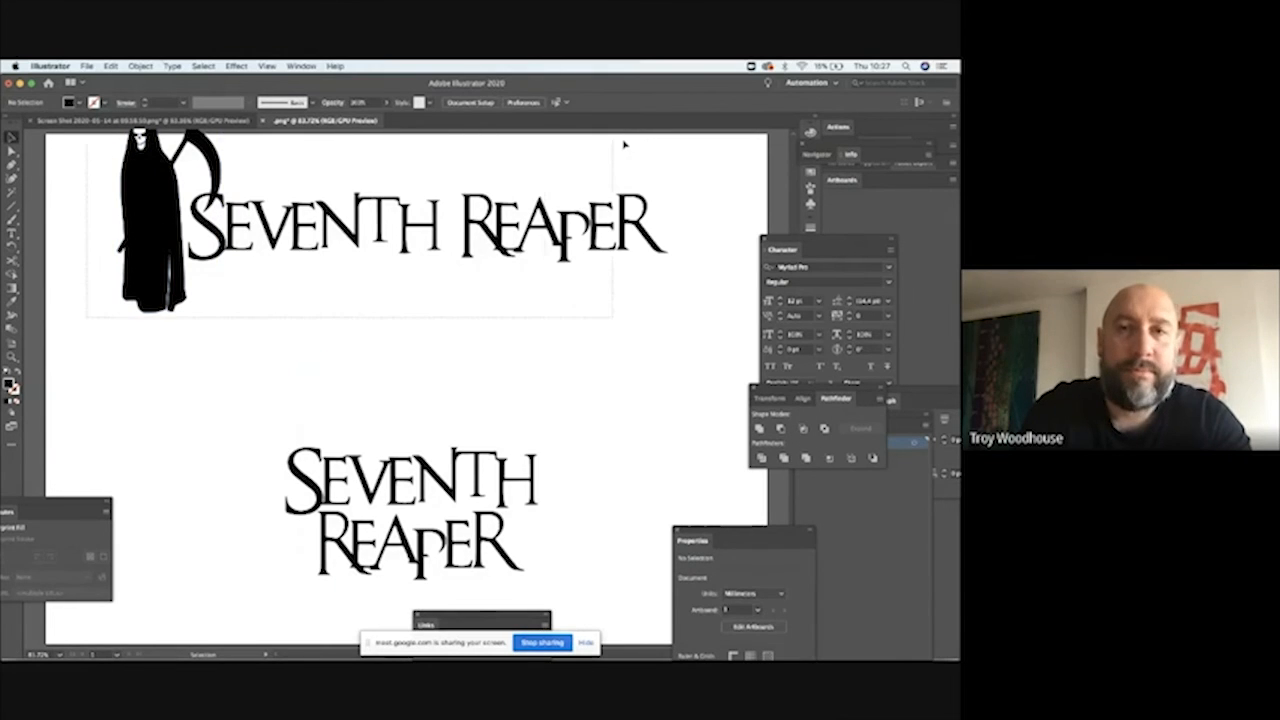
scroll(640, 136, "up", 2)
left_click_drag(657, 135, 657, 135)
left_click_drag(246, 258, 283, 301)
left_click(426, 200)
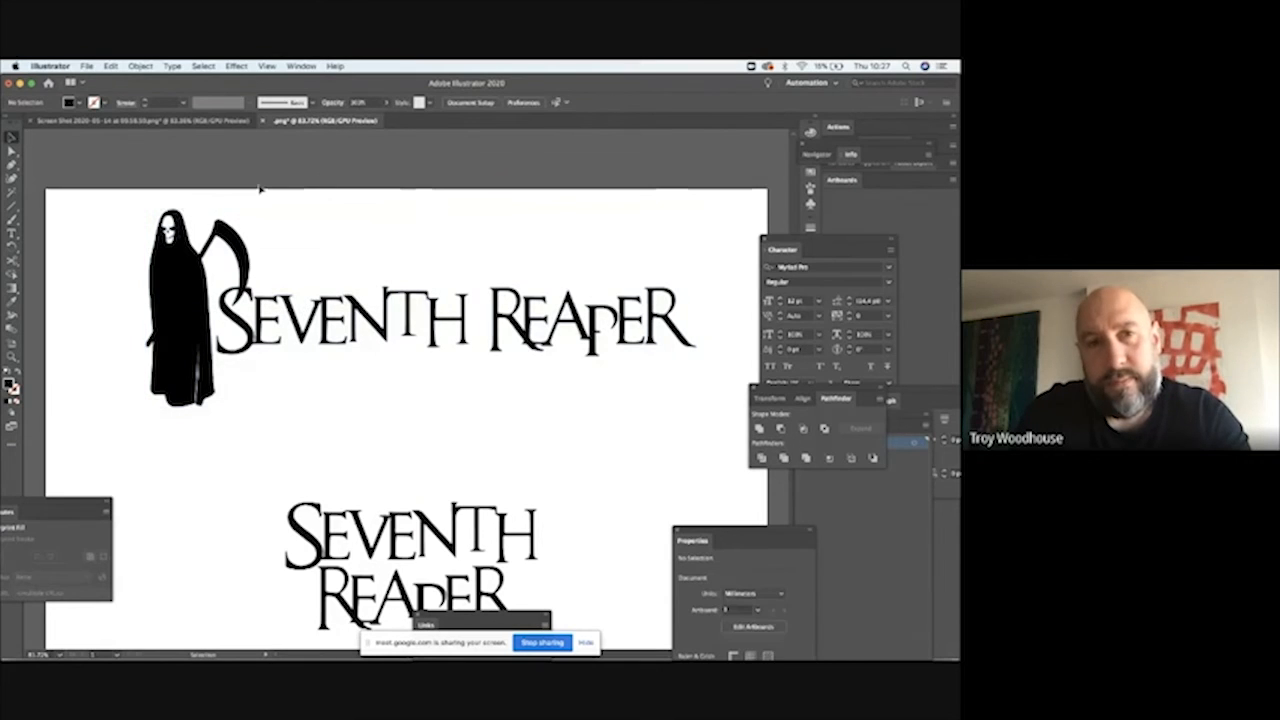
left_click_drag(115, 210, 256, 258)
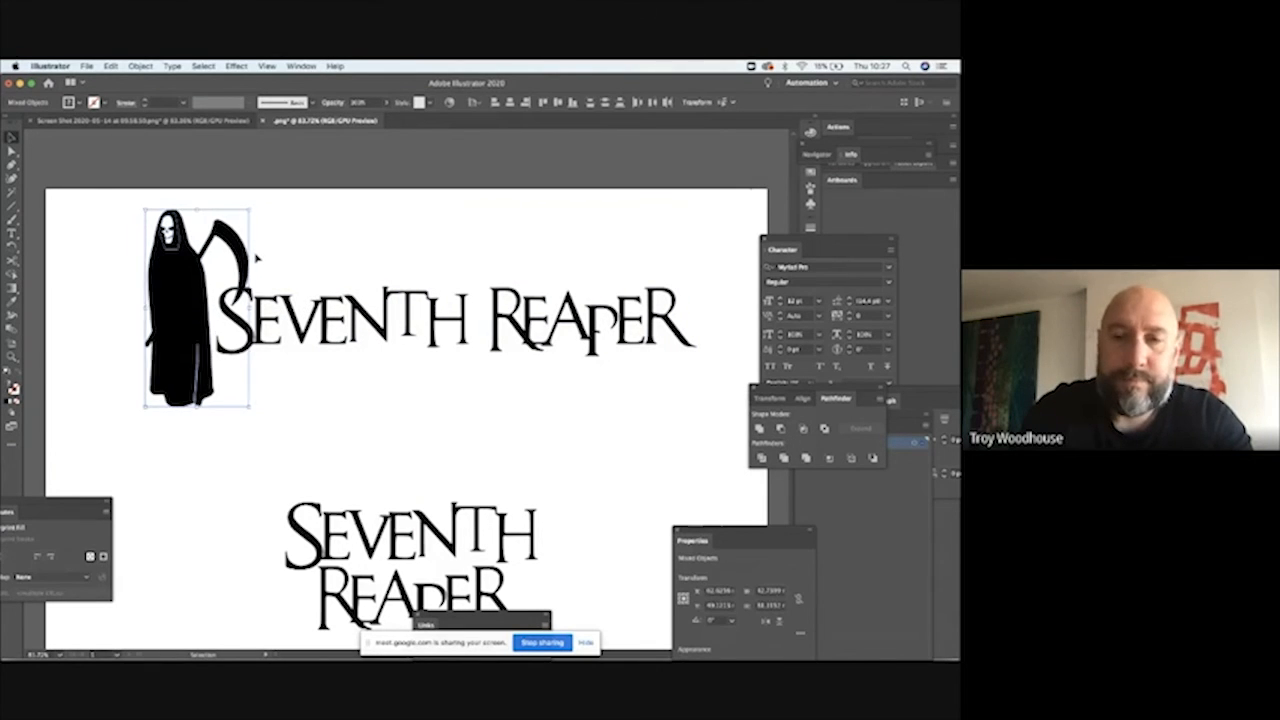
left_click(479, 253)
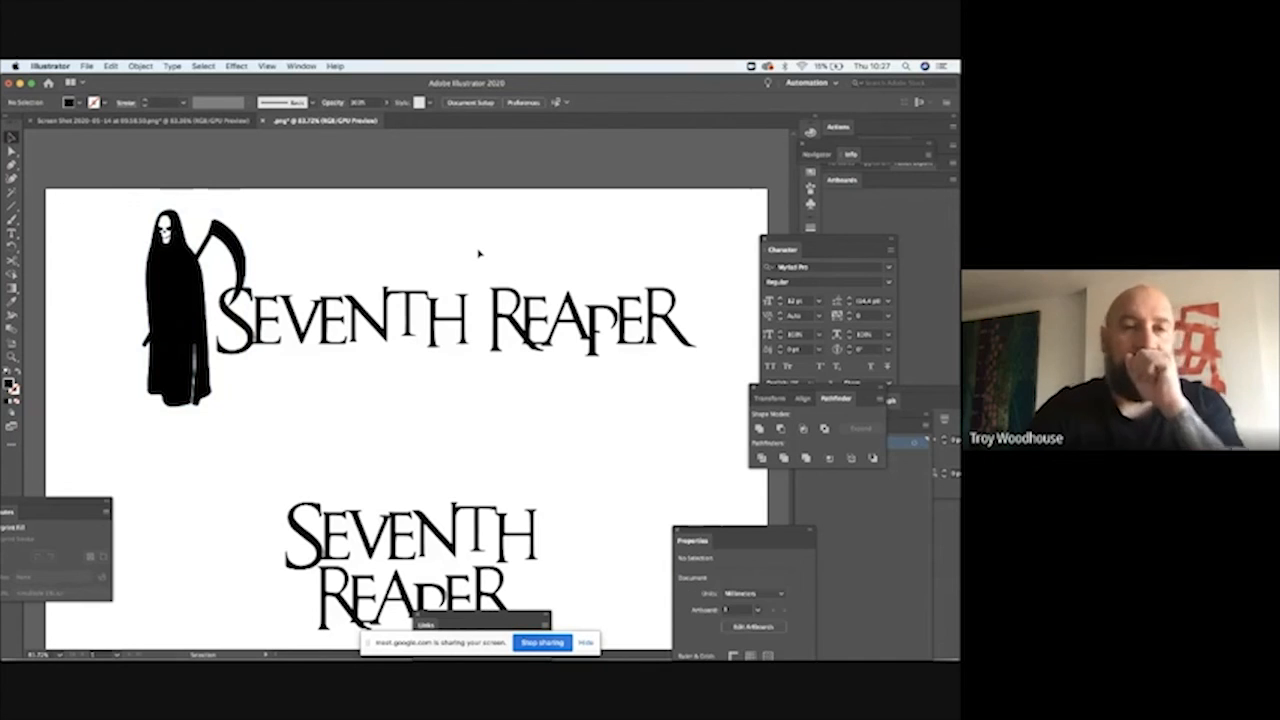
Step: Scale the stacked SEVENTH REAPER lettering down proportionally to about 83 mm wide
scroll(479, 253, "down", 3)
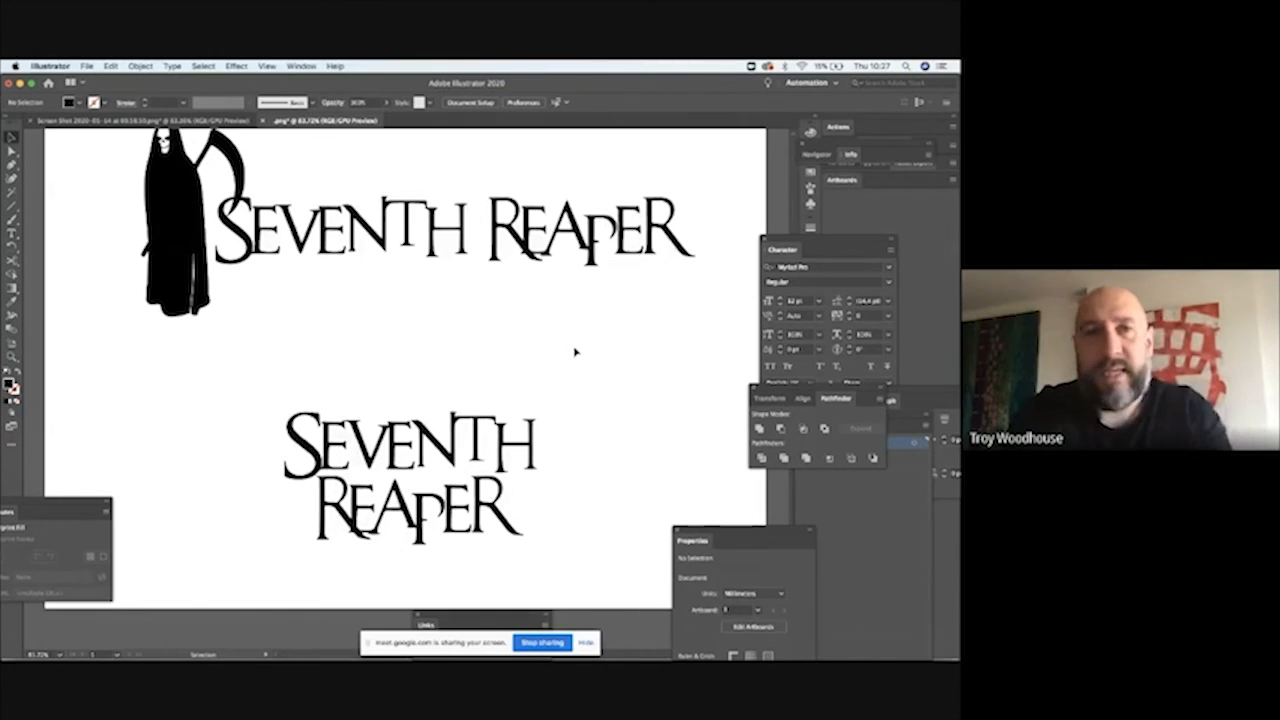
left_click_drag(560, 393, 266, 532)
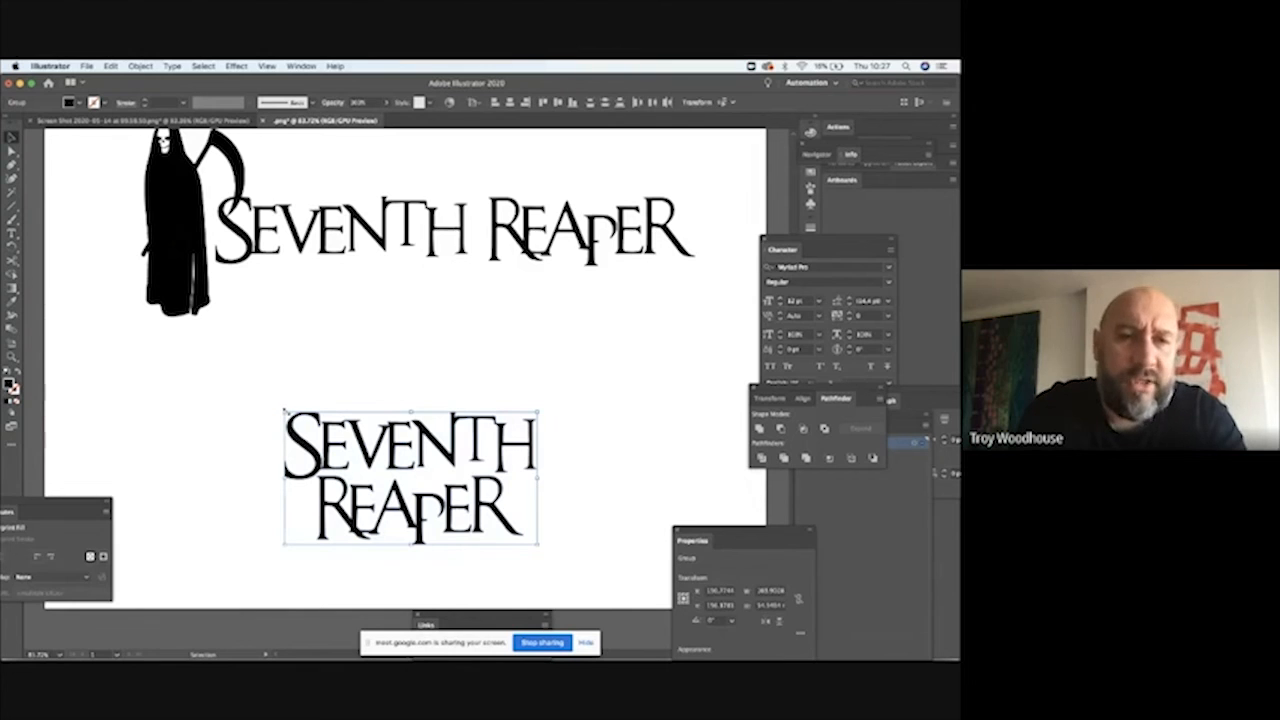
left_click_drag(284, 410, 334, 437)
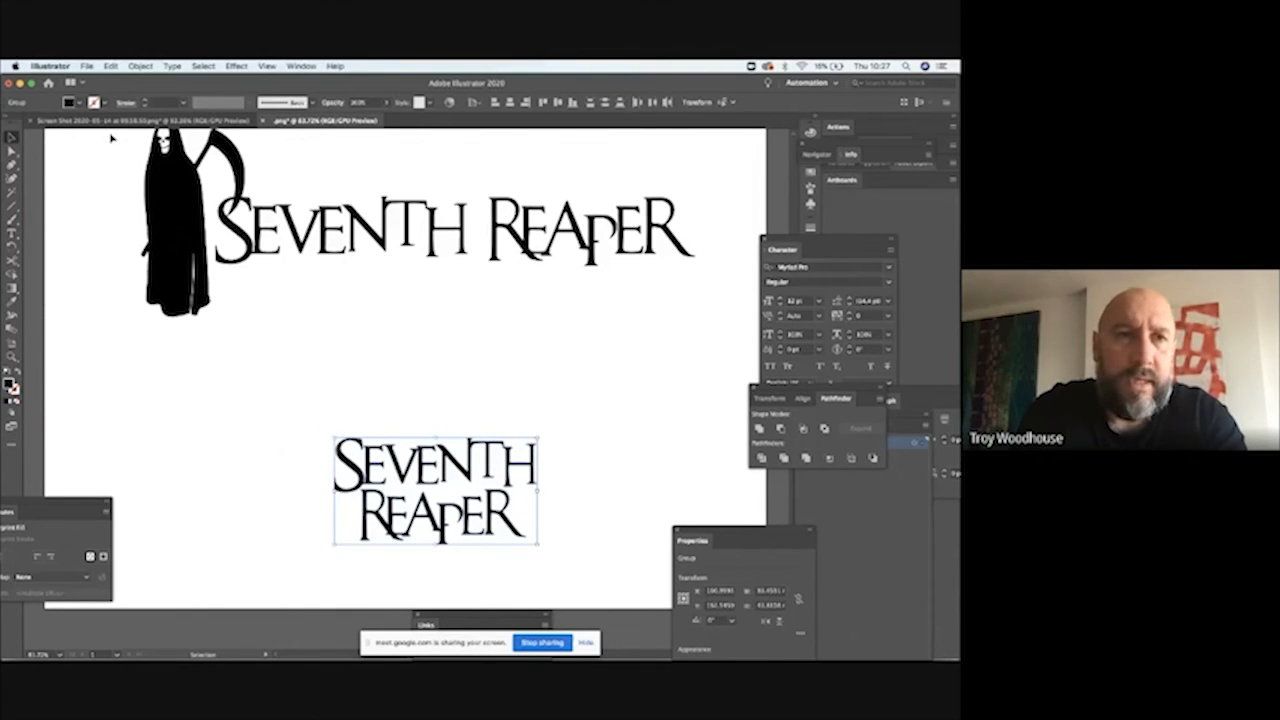
Step: Place a copy of the reaper over the middle of the stacked lettering and send it to the back
left_click_drag(235, 158, 487, 348)
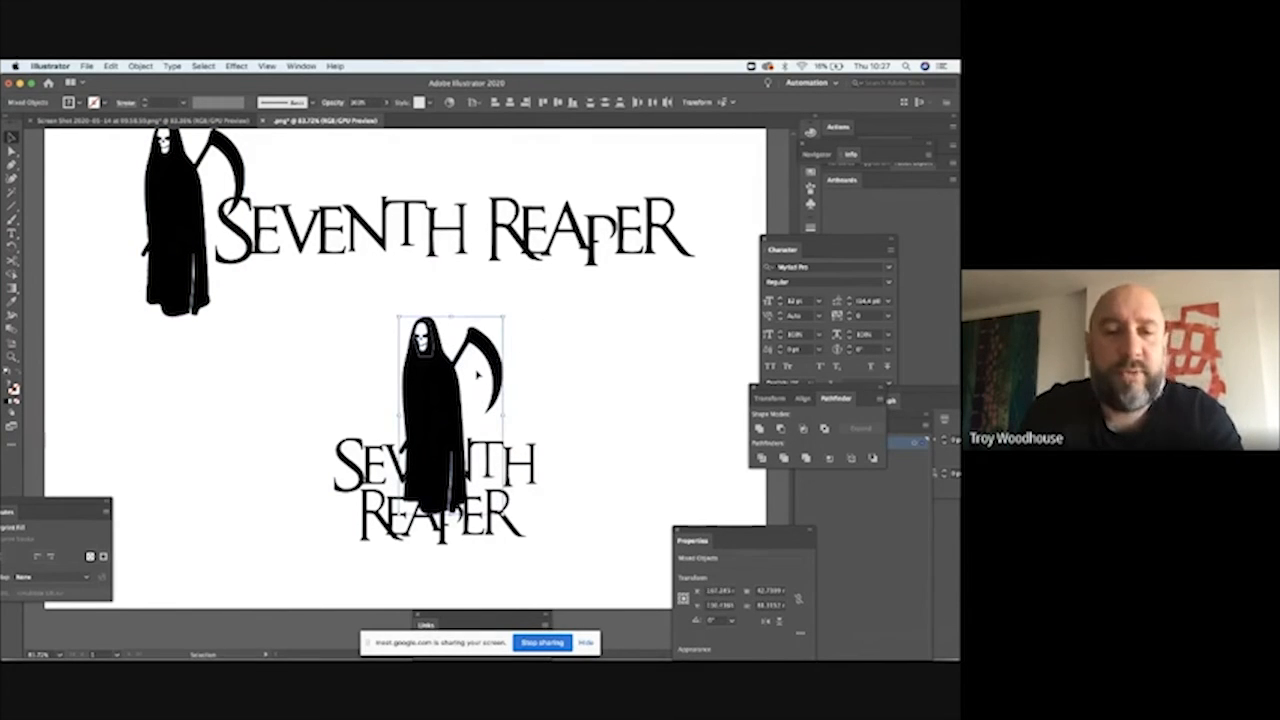
right_click(420, 372)
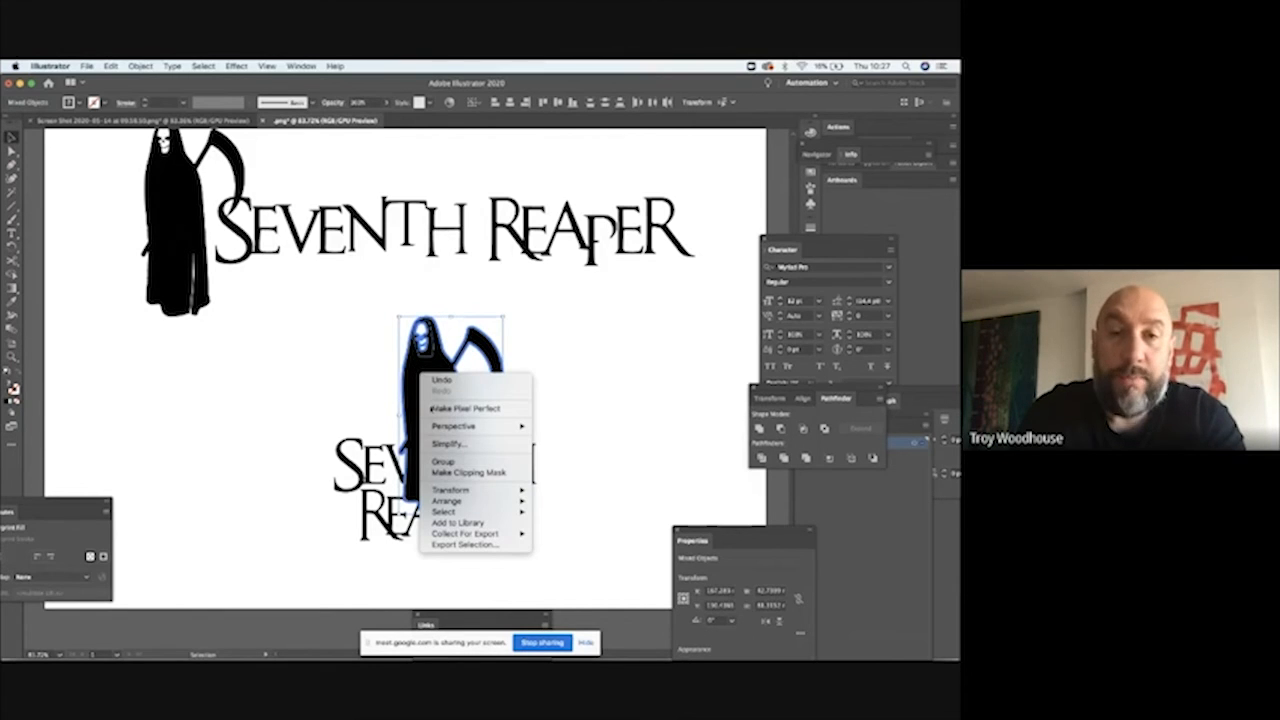
mouse_move(470, 500)
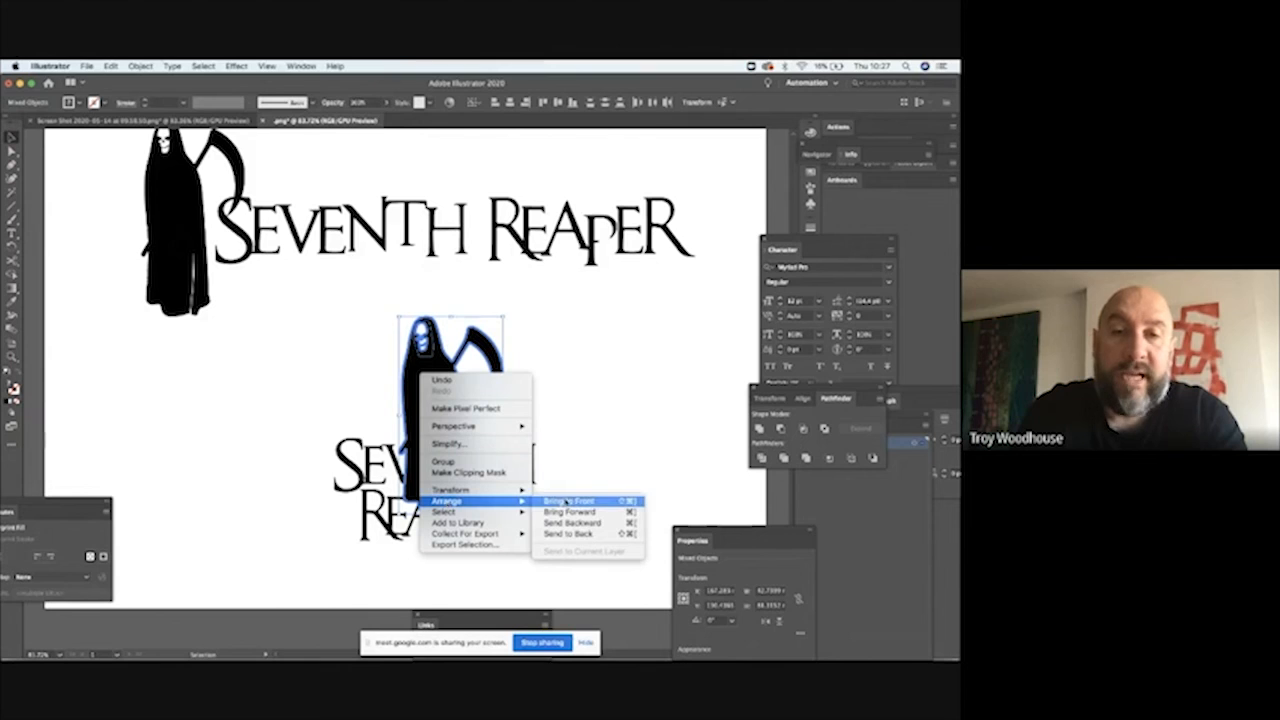
left_click(567, 533)
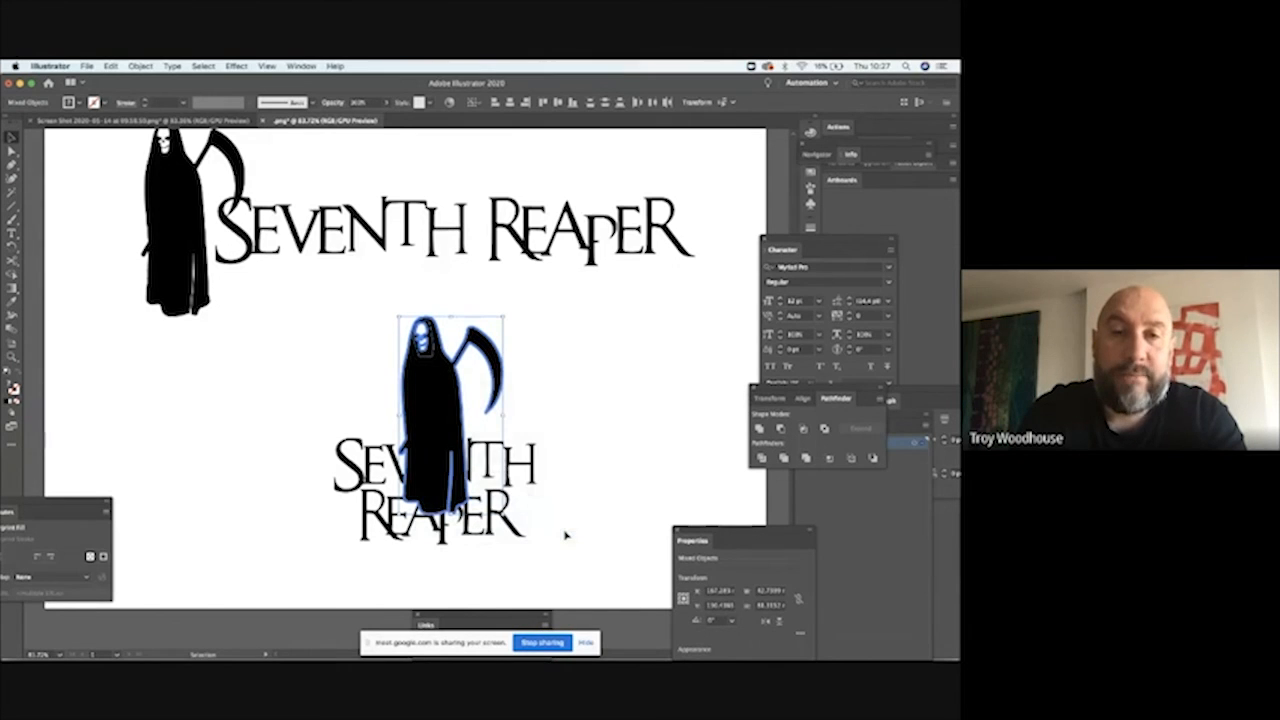
left_click(50, 184)
right_click(341, 453)
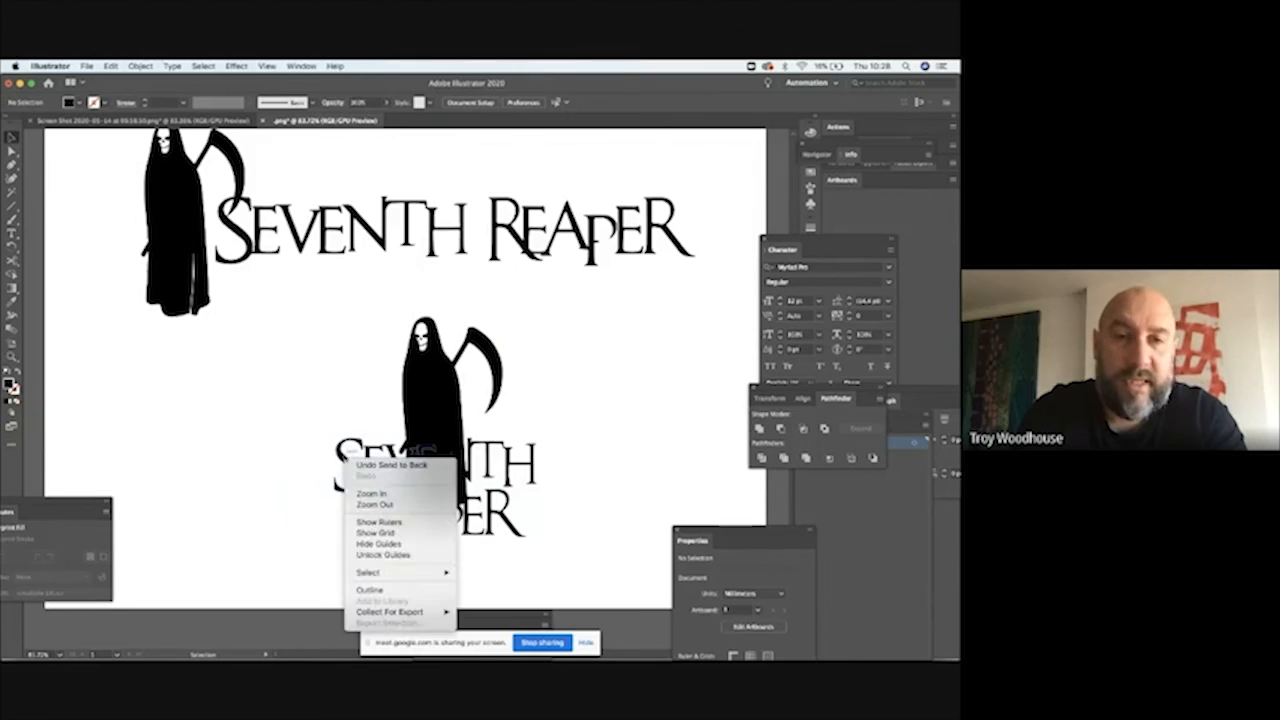
left_click(558, 455)
Step: Cut the stacked SEVENTH REAPER lettering from the artboard to clear the area over the copied reaper's robe
left_click(536, 462)
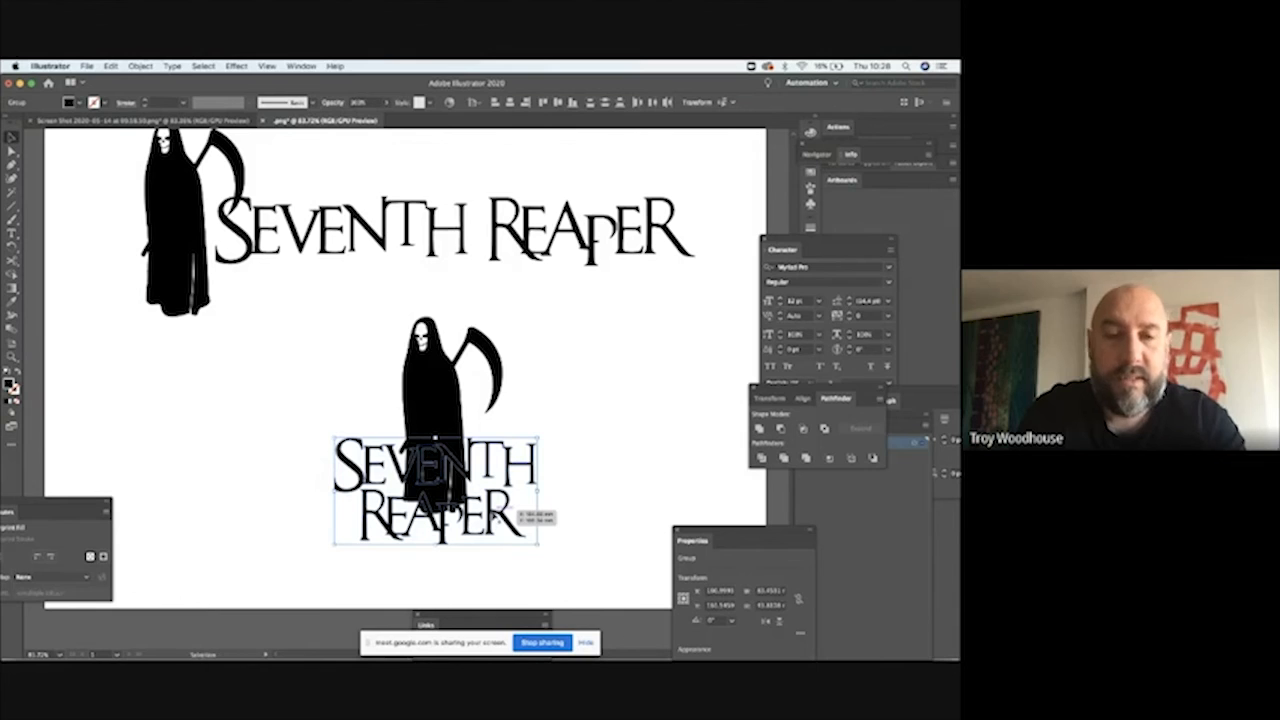
left_click(110, 67)
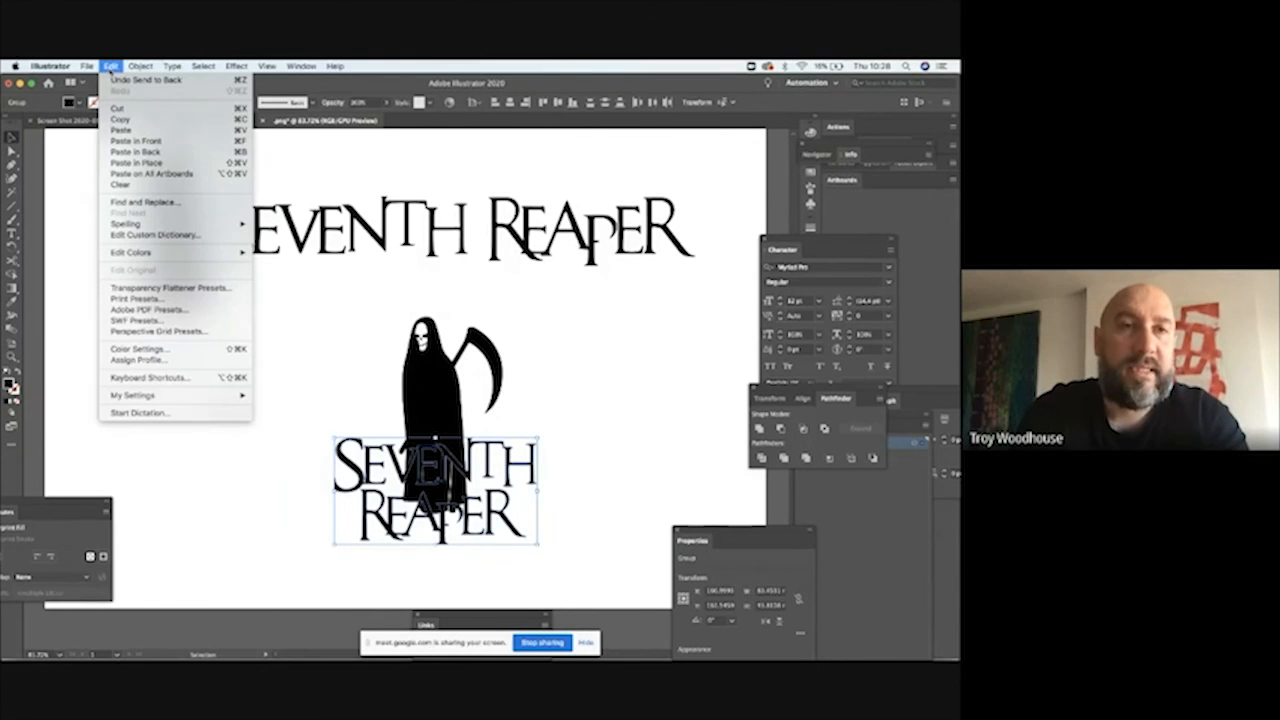
left_click(118, 108)
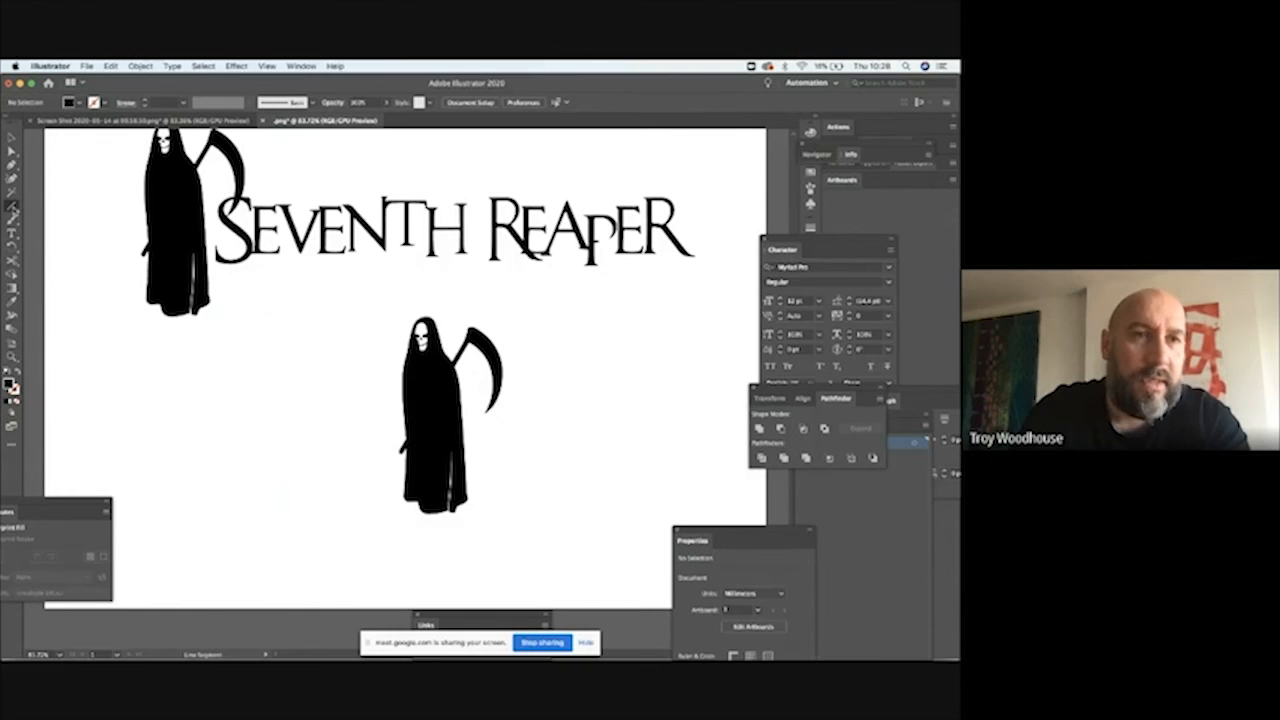
Step: Cover the copied reaper's lower robe with a rectangle about 56 by 49 mm and fill it with the background white
left_click_drag(13, 207, 50, 208)
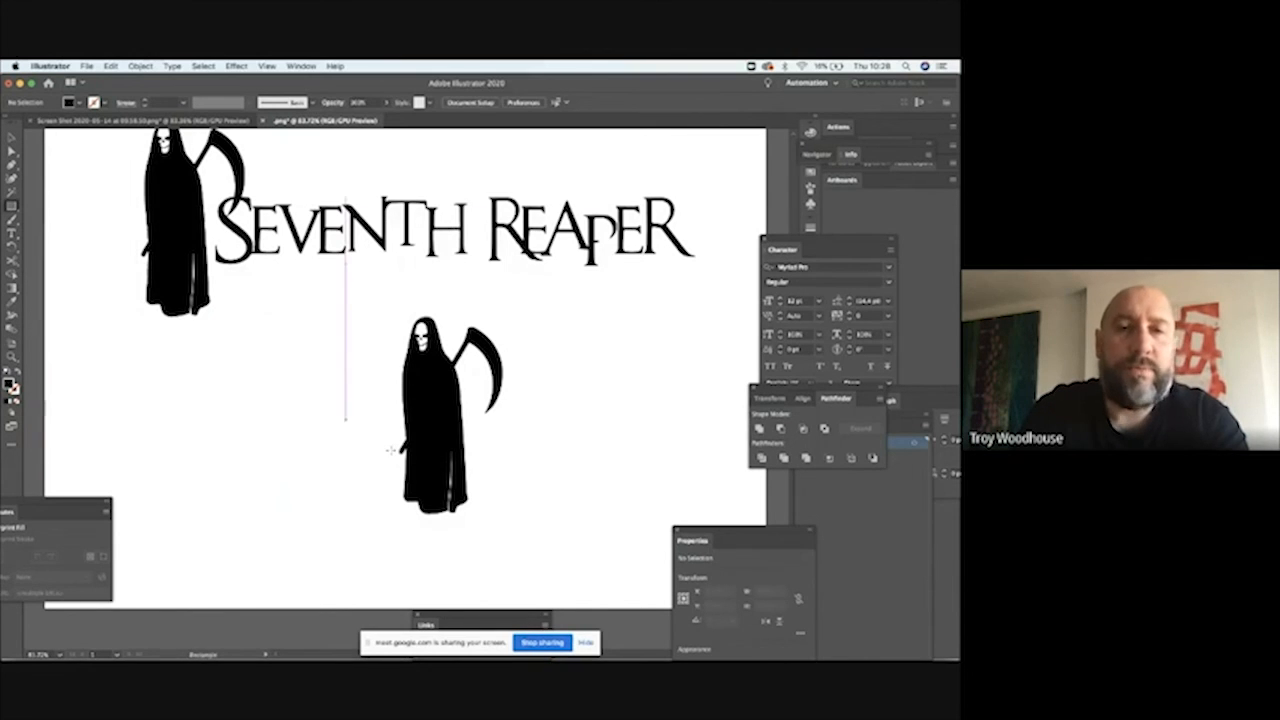
left_click_drag(372, 421, 502, 538)
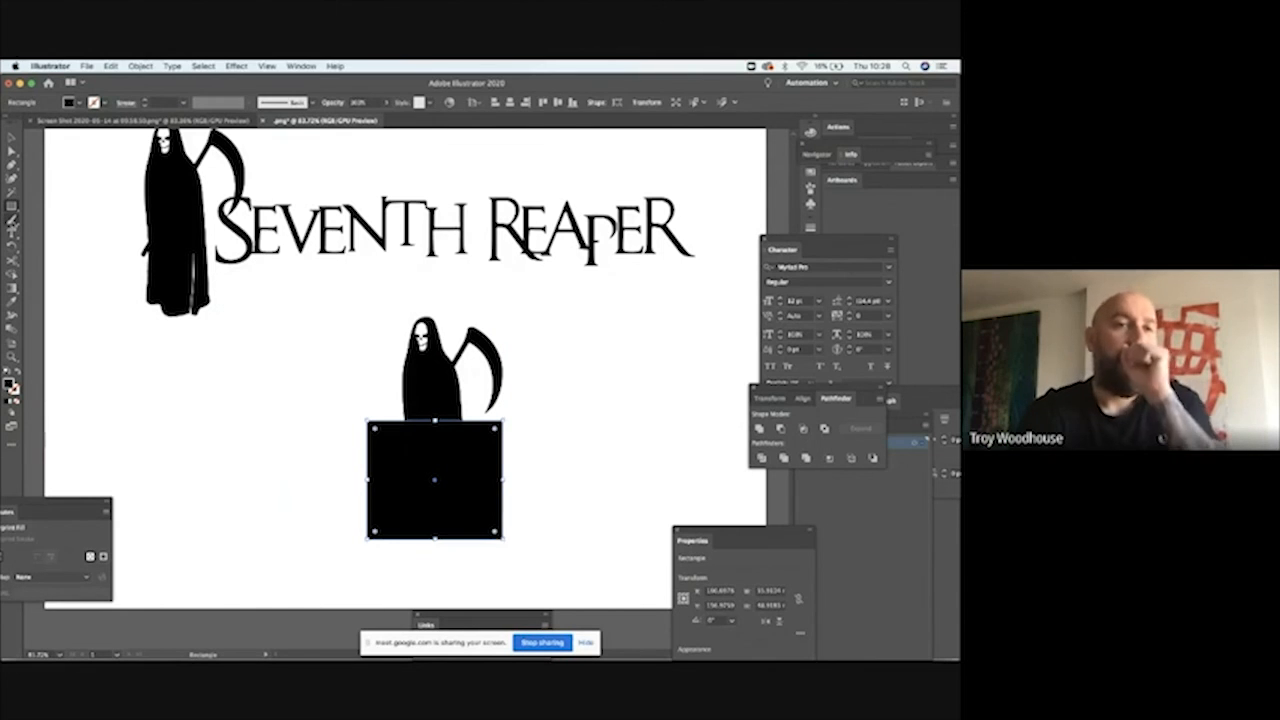
left_click(13, 300)
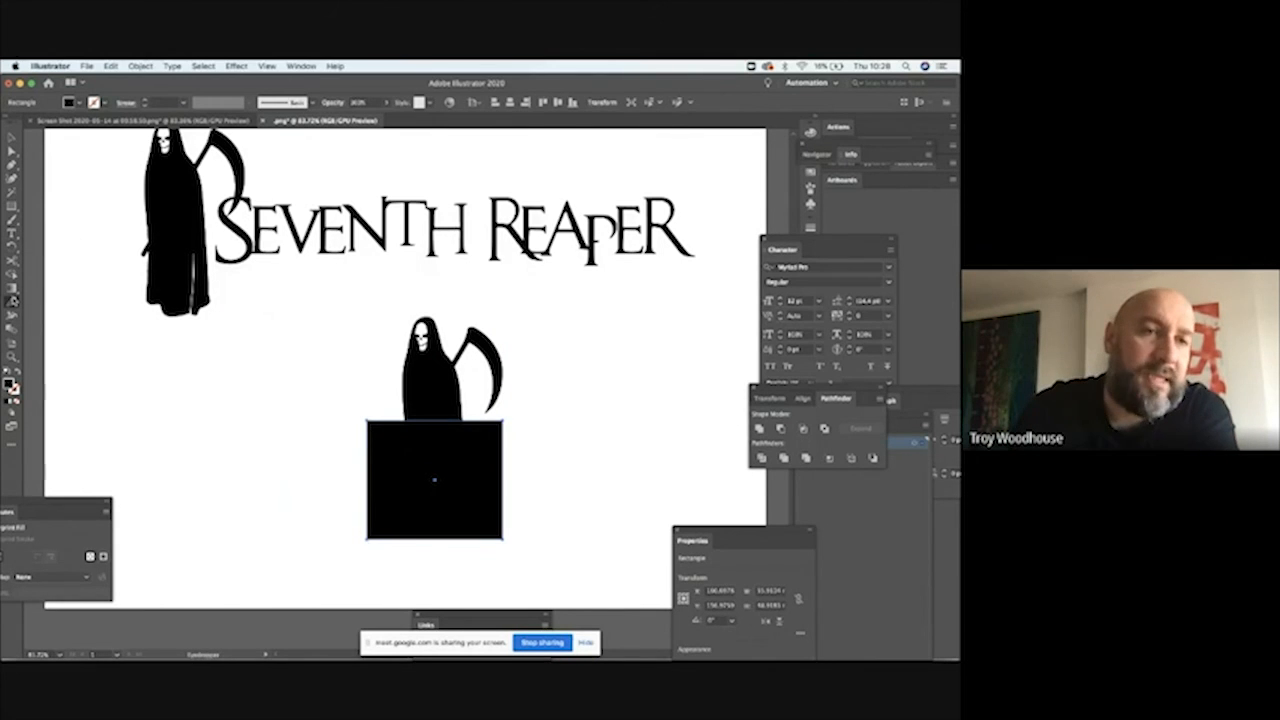
left_click(292, 358)
left_click(12, 137)
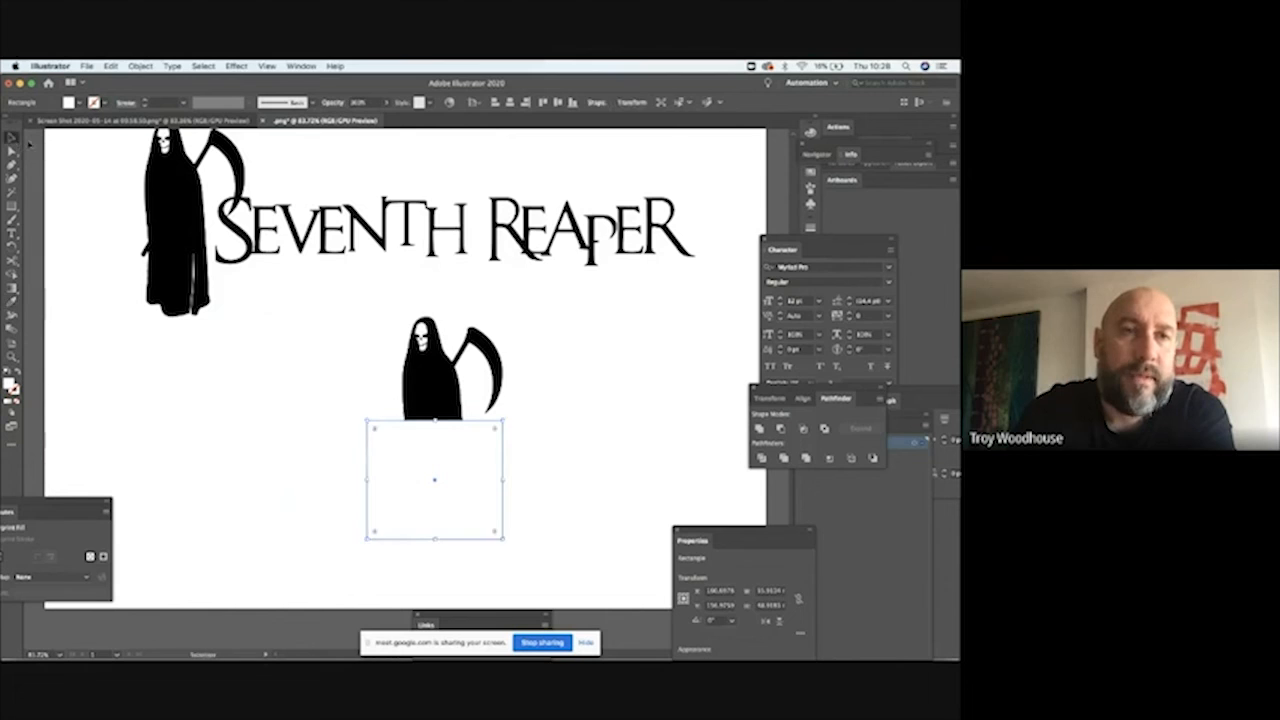
left_click(109, 149)
Step: Paste the stacked lettering back in place and move it up slightly, closer to the cropped reaper
left_click(111, 66)
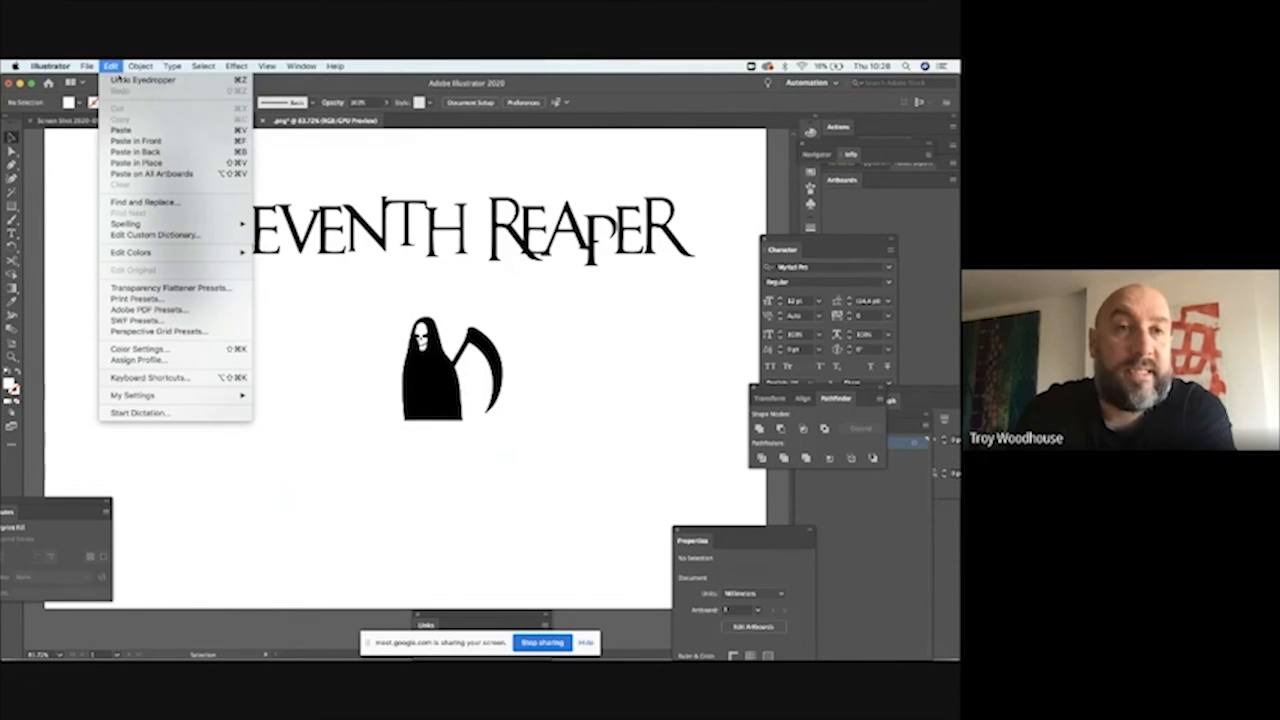
left_click(133, 163)
left_click(551, 441)
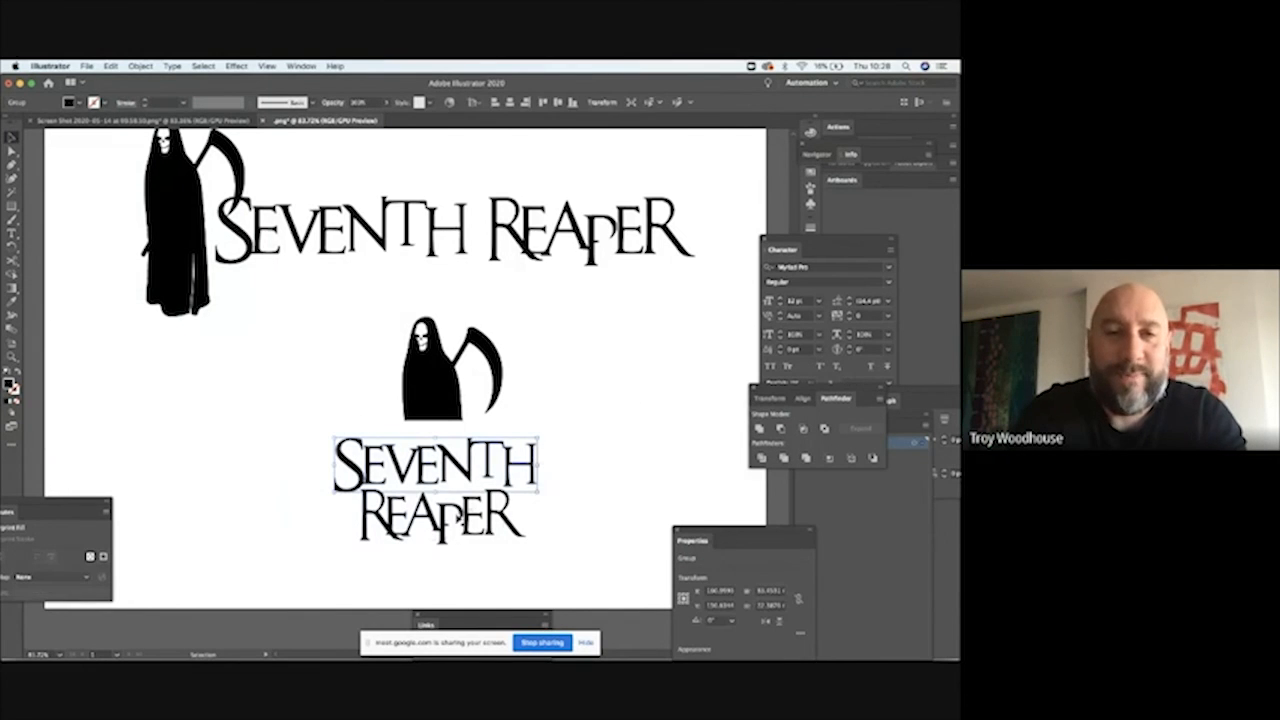
left_click(447, 536)
left_click_drag(447, 532, 449, 520)
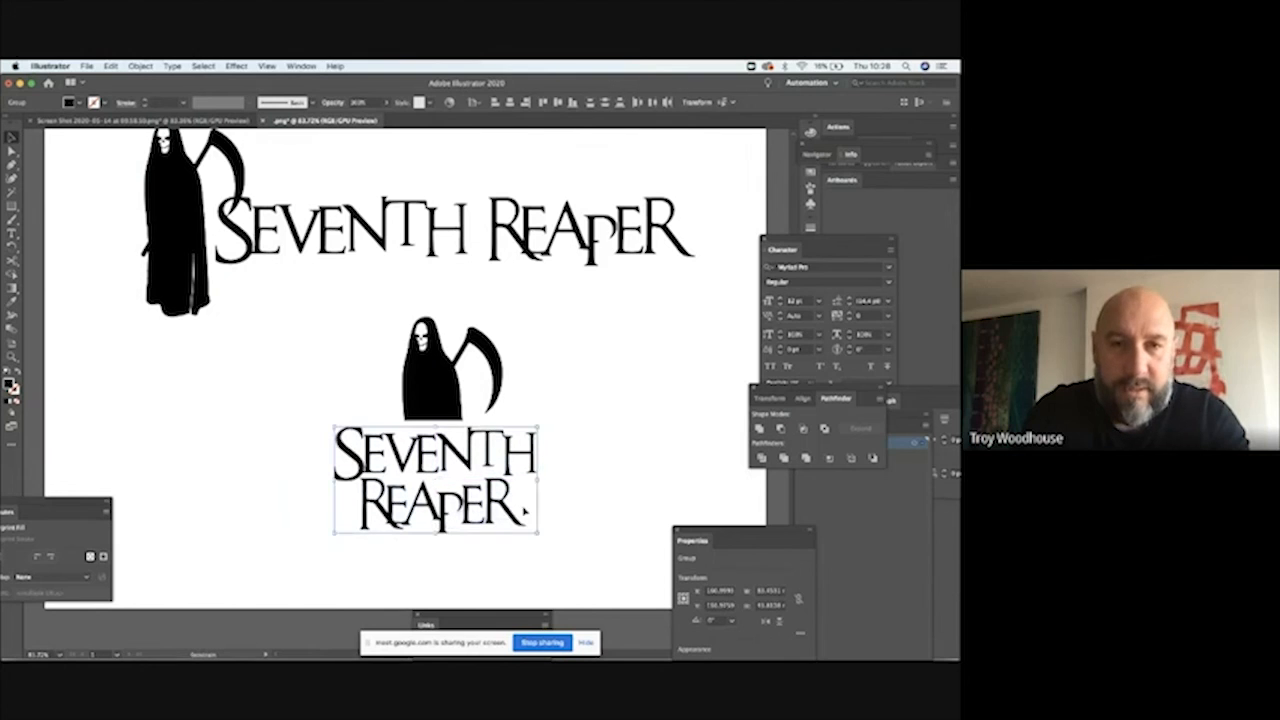
left_click(593, 521)
Step: Move the one-line SEVENTH REAPER lettering down and slightly right so its S clears the scythe blade
scroll(609, 351, "up", 2)
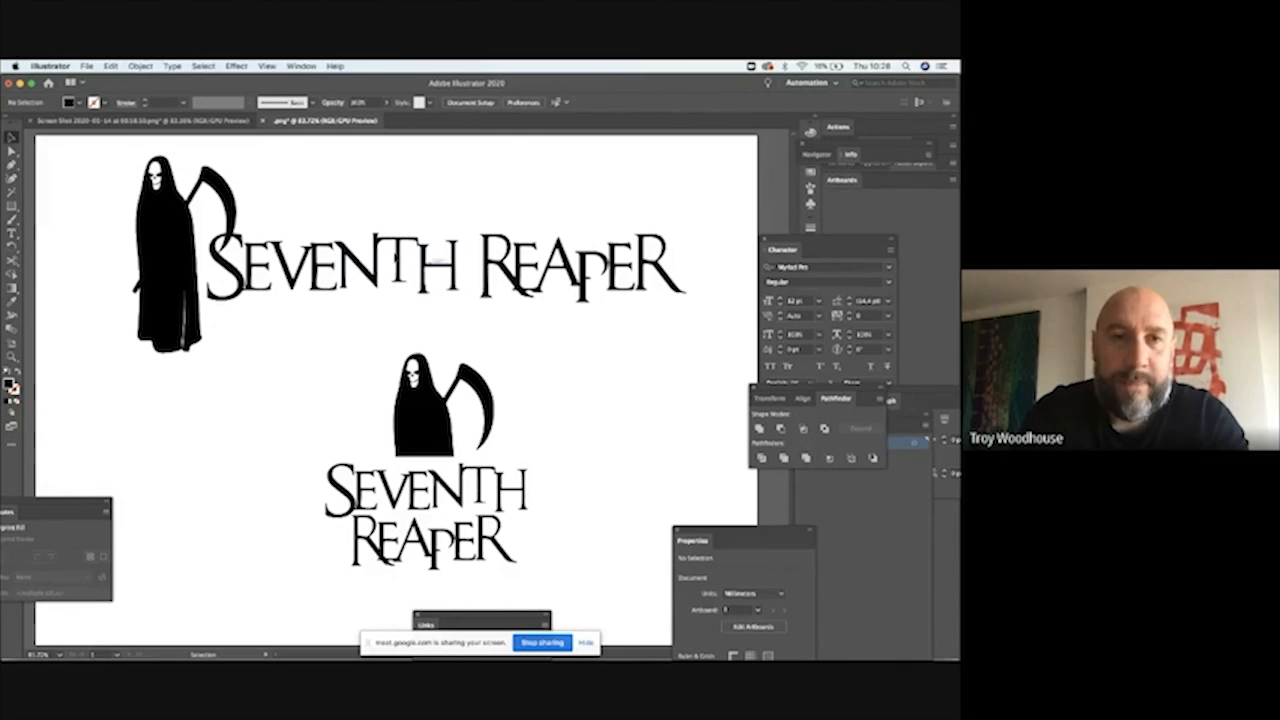
left_click(330, 252)
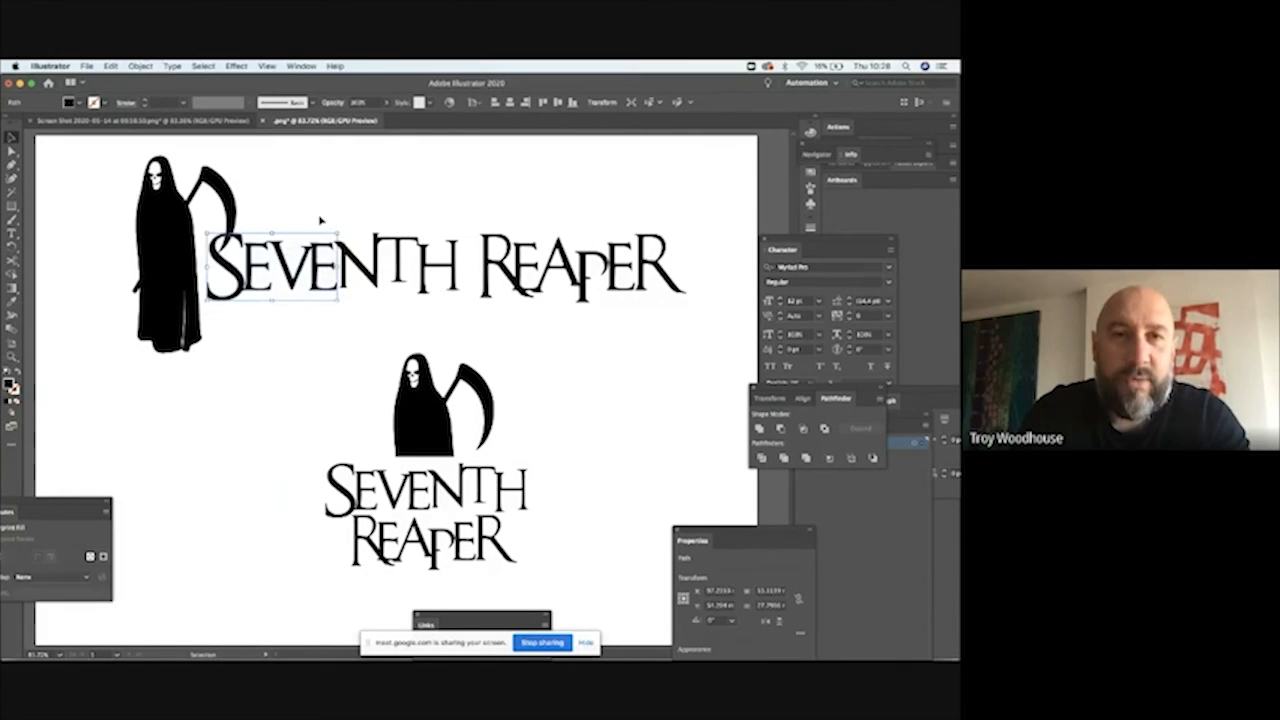
left_click_drag(292, 201, 670, 292)
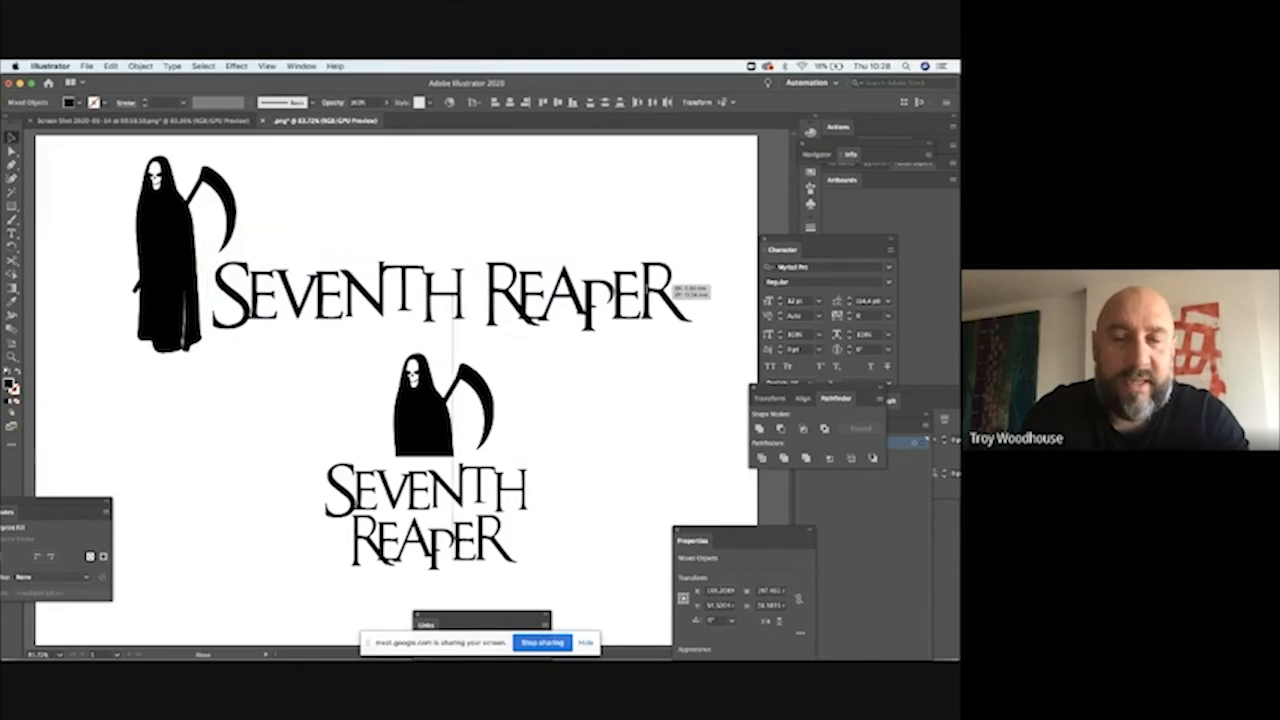
left_click(694, 200)
Step: Move the cropped reaper, white rectangle and stacked lettering together slightly down and left
left_click_drag(266, 366, 558, 575)
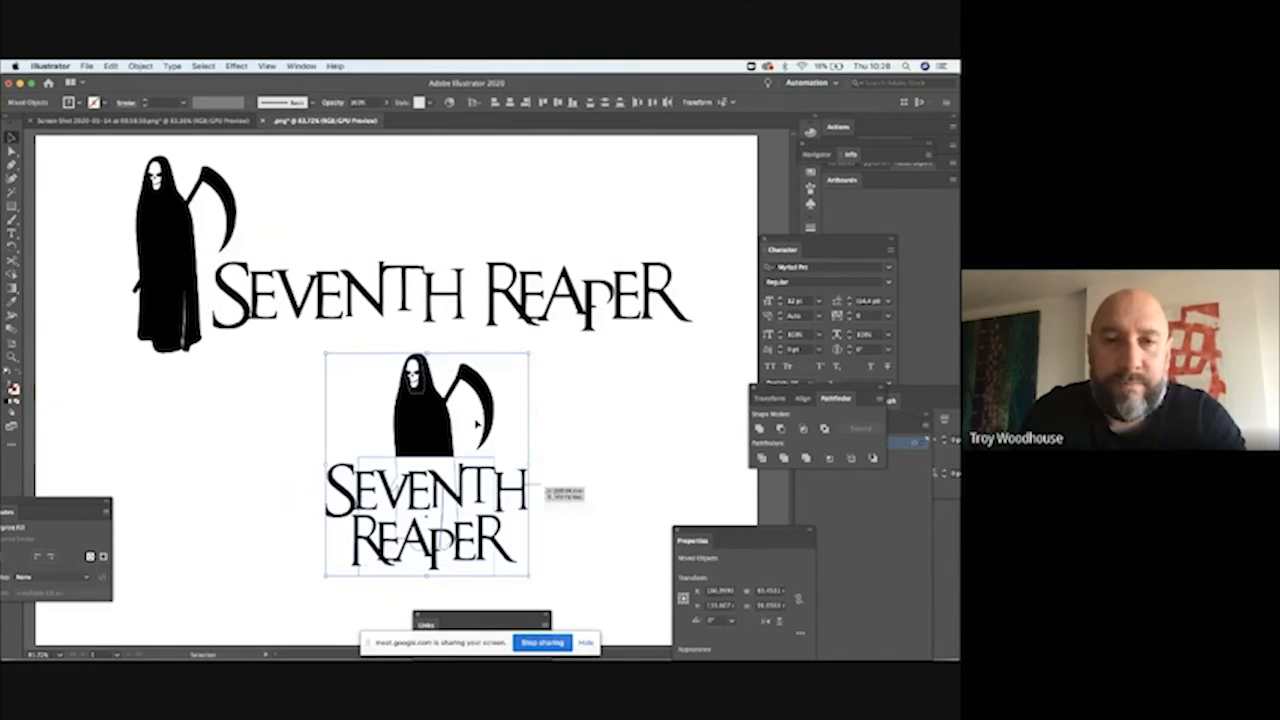
left_click_drag(437, 399, 425, 415)
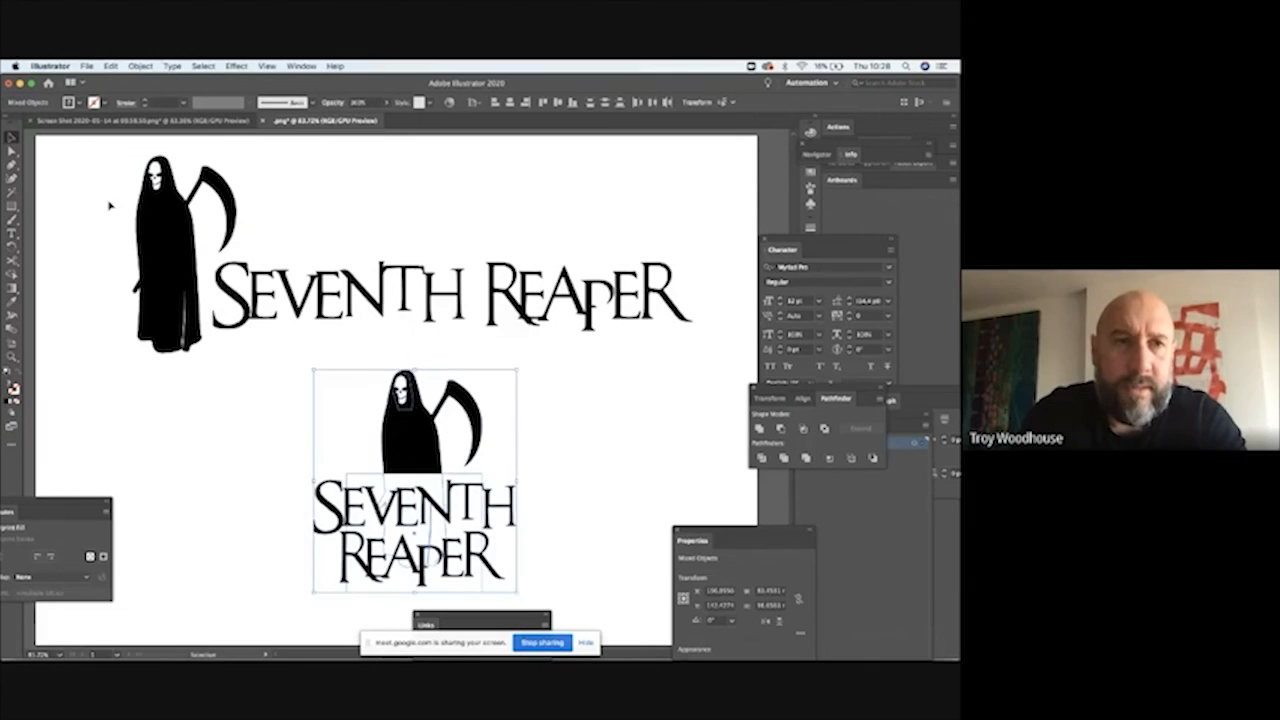
left_click(90, 188)
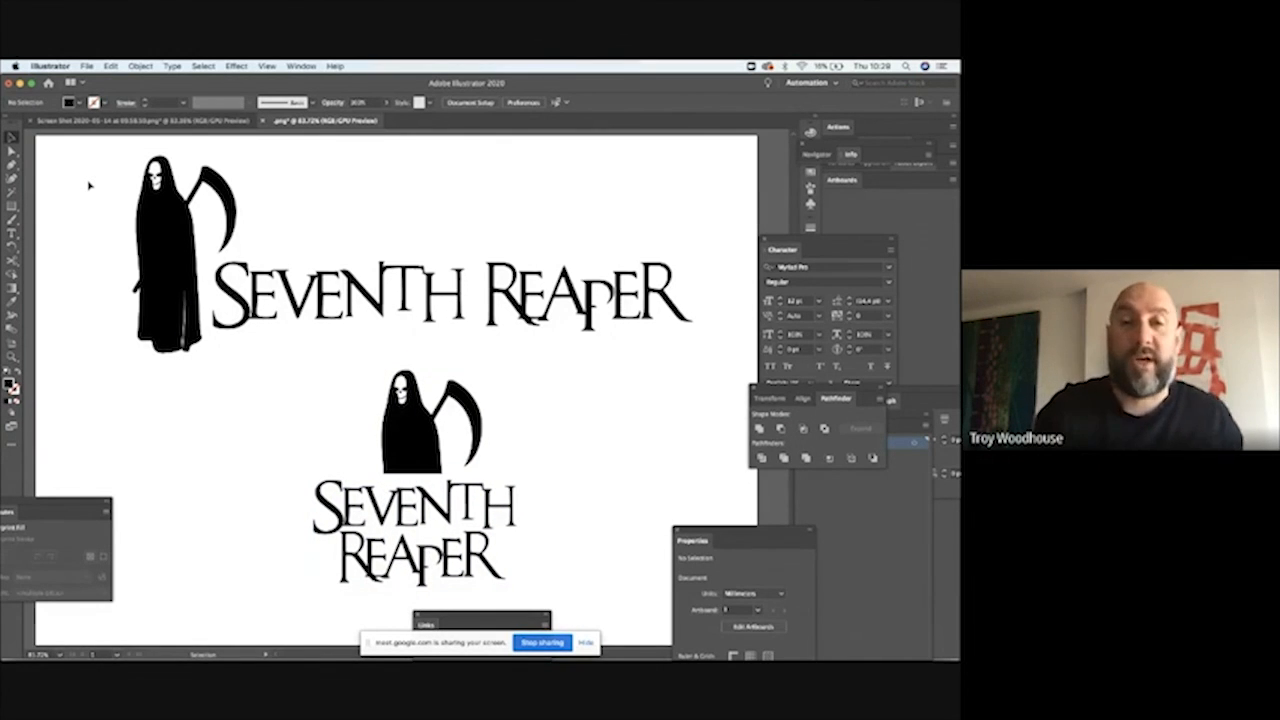
mouse_move(608, 657)
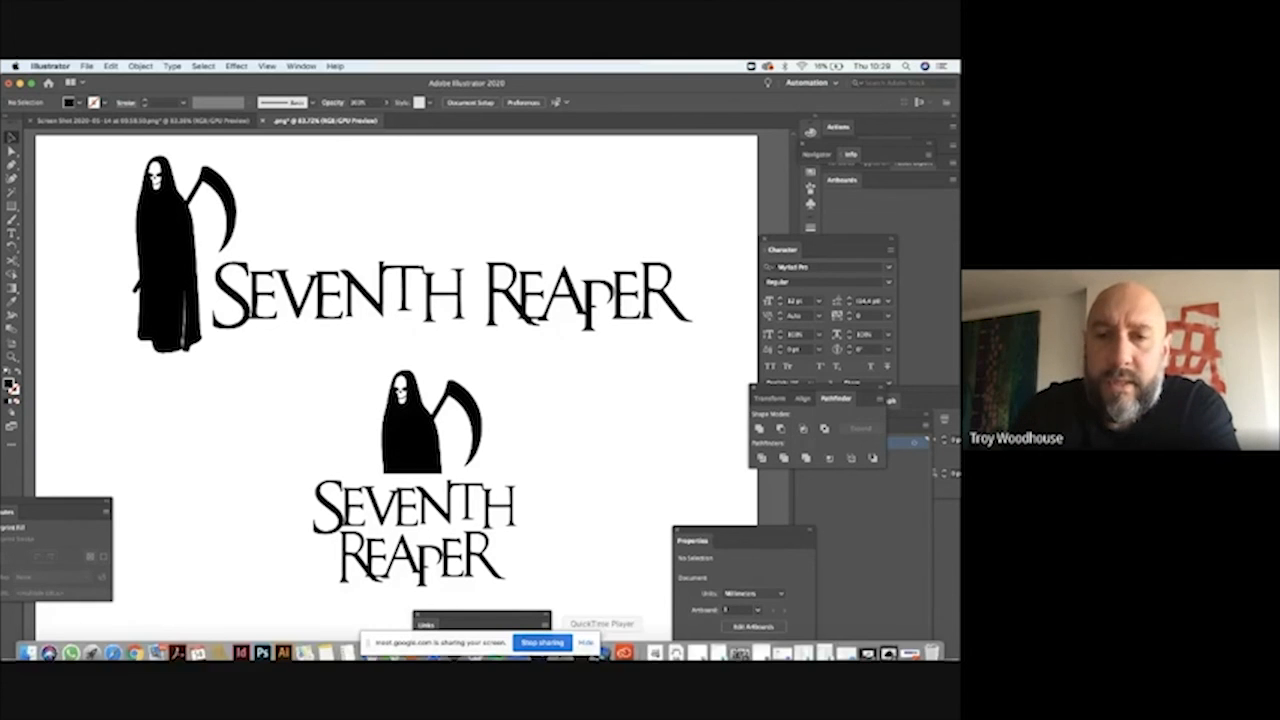
left_click(542, 642)
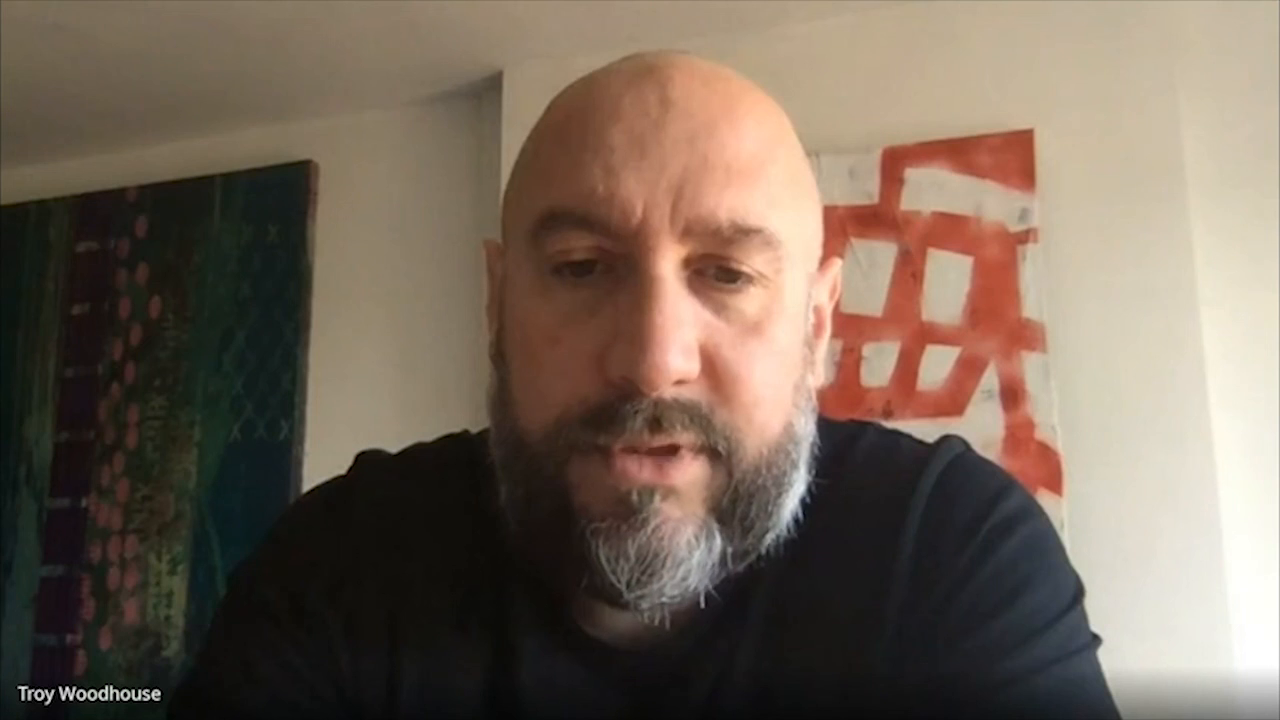